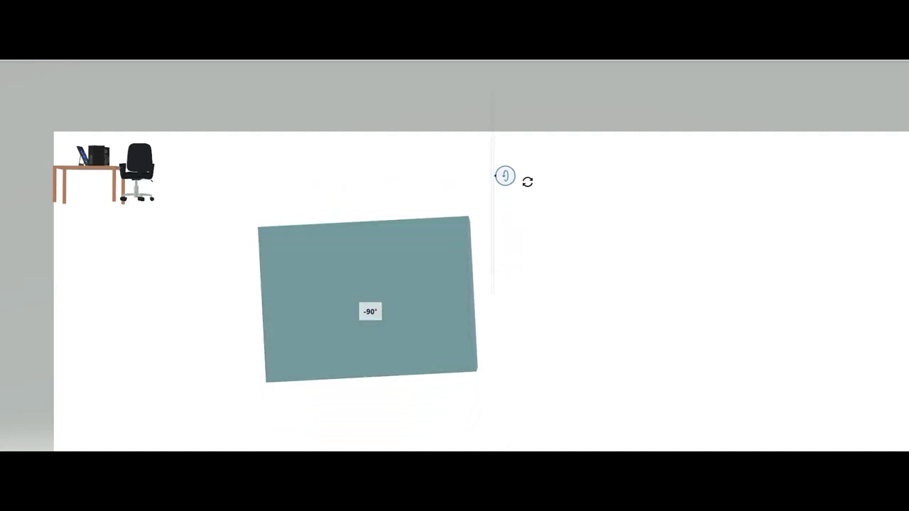
# - Advance the slide to the room's front wall view with desk, chair and door
pyautogui.click(368, 407)
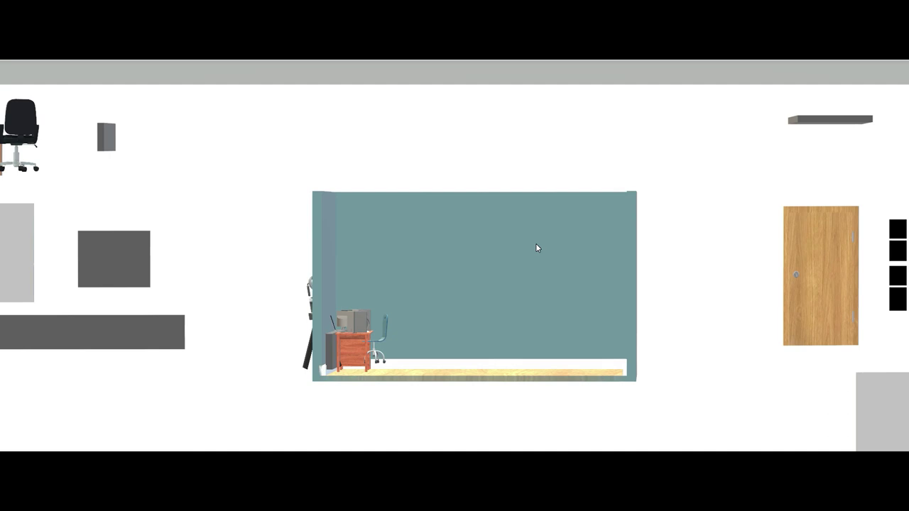
# - Spin and tilt the 3D room with its rotate handles until floor and desk face upward
pyautogui.moveTo(263, 158); pyautogui.dragTo(708, 441)
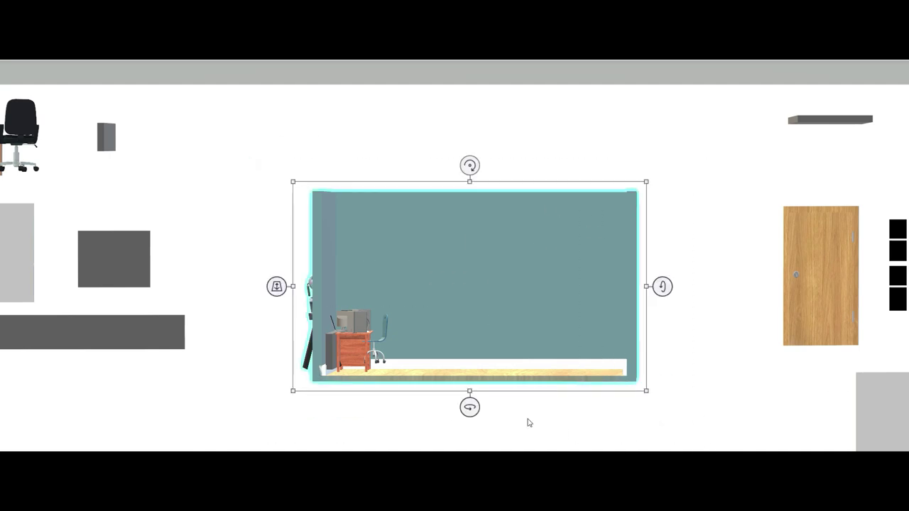
pyautogui.moveTo(474, 410)
pyautogui.mouseDown()
pyautogui.moveTo(384, 407)
pyautogui.moveTo(483, 403)
pyautogui.moveTo(445, 406)
pyautogui.moveTo(470, 405)
pyautogui.mouseUp()
pyautogui.moveTo(268, 152); pyautogui.dragTo(706, 434)
pyautogui.moveTo(482, 414); pyautogui.dragTo(469, 282)
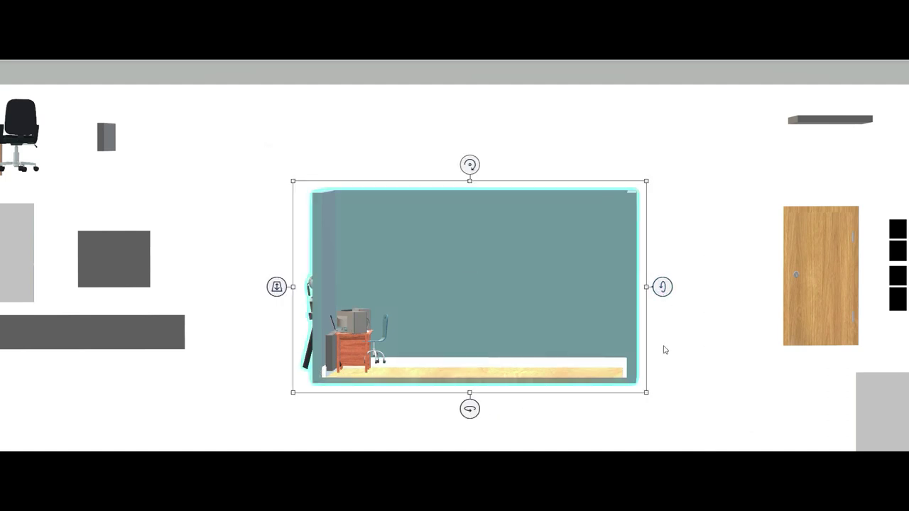
pyautogui.moveTo(469, 408)
pyautogui.mouseDown()
pyautogui.moveTo(395, 410)
pyautogui.moveTo(409, 401)
pyautogui.moveTo(517, 405)
pyautogui.moveTo(306, 408)
pyautogui.mouseUp()
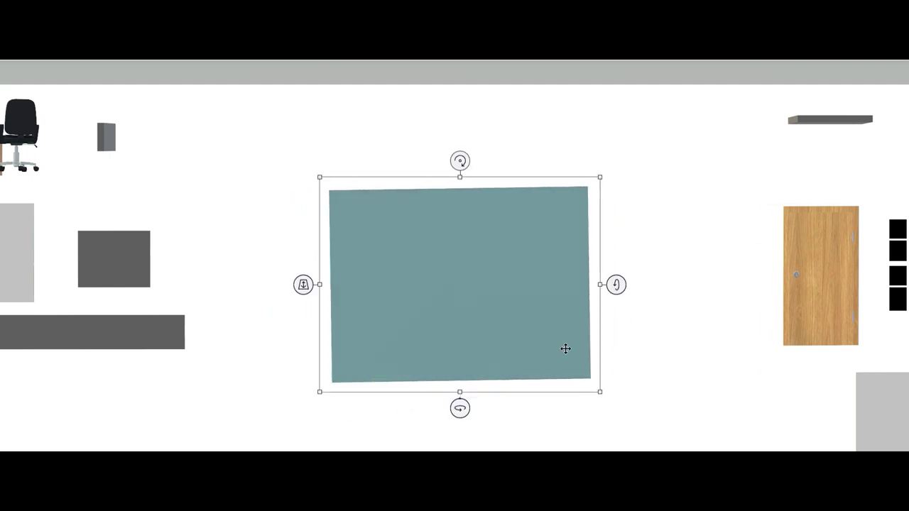
pyautogui.moveTo(615, 284); pyautogui.dragTo(613, 377)
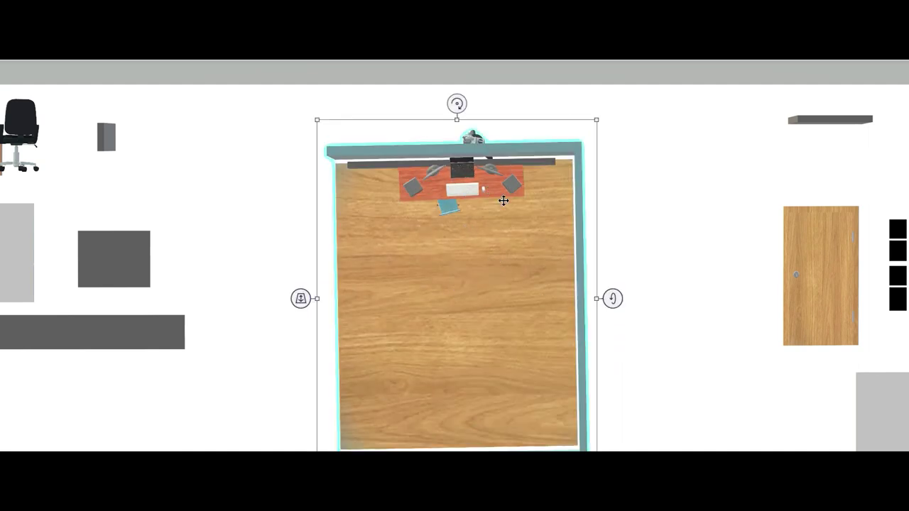
# - Nudge the room into a straight top-down floor plan and start a blue ink mark on the desk
pyautogui.moveTo(458, 104); pyautogui.dragTo(462, 104)
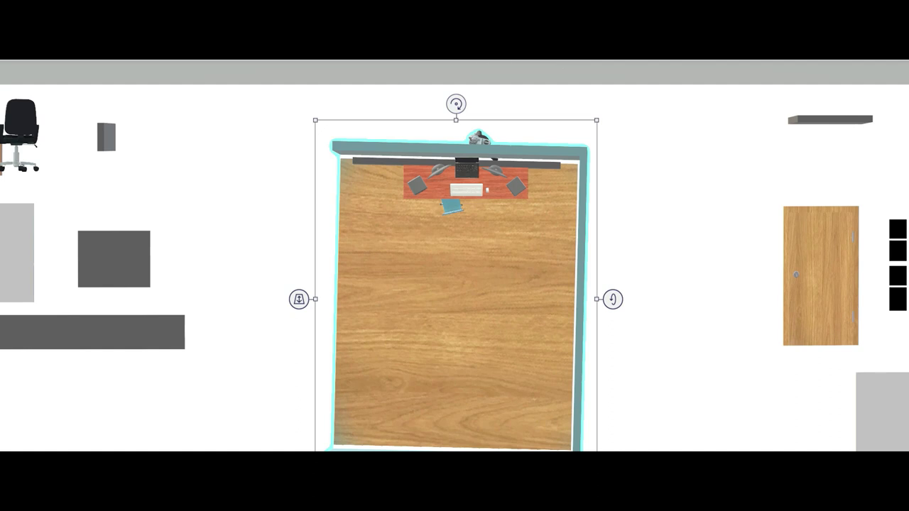
pyautogui.click(466, 190)
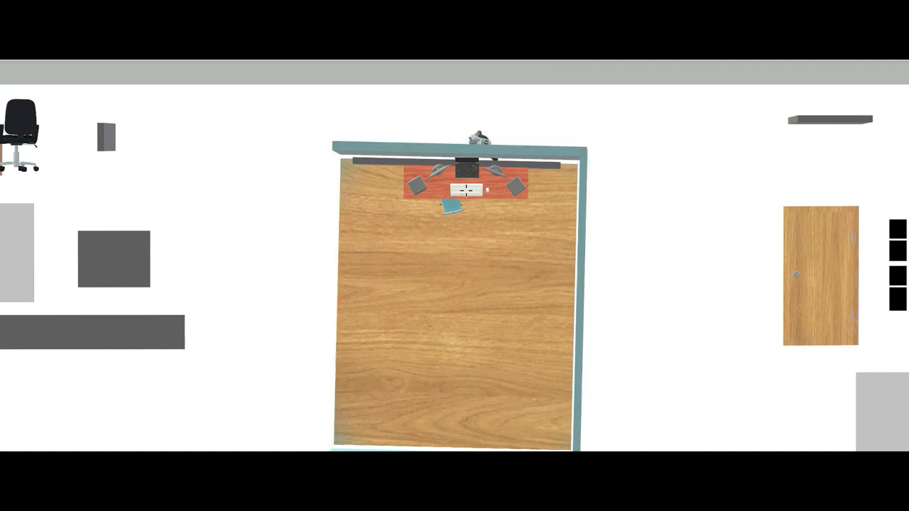
pyautogui.click(417, 197)
# - Draw blue ink strokes from the desk across the left and centre of the floor
pyautogui.moveTo(382, 220)
pyautogui.mouseDown()
pyautogui.moveTo(375, 228)
pyautogui.moveTo(465, 184)
pyautogui.mouseUp()
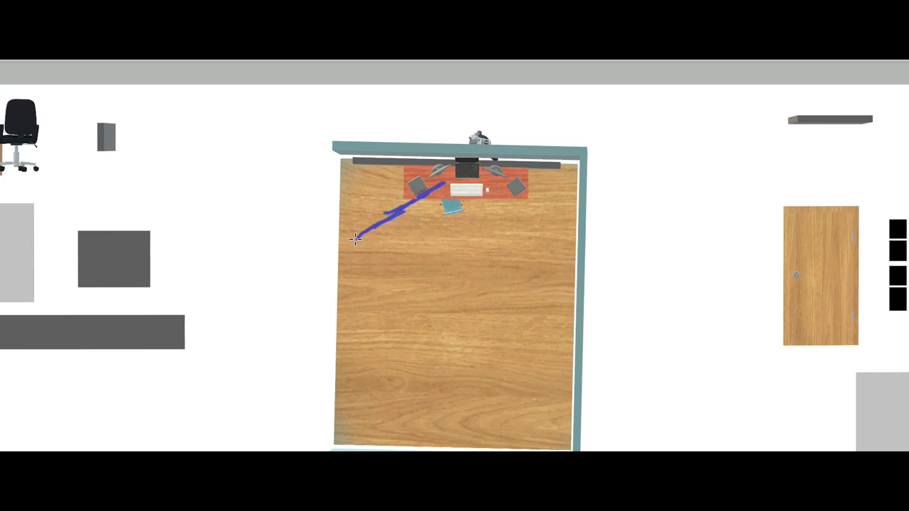
pyautogui.moveTo(340, 248)
pyautogui.mouseDown()
pyautogui.moveTo(362, 233)
pyautogui.moveTo(354, 243)
pyautogui.moveTo(395, 228)
pyautogui.moveTo(395, 244)
pyautogui.moveTo(347, 274)
pyautogui.moveTo(344, 292)
pyautogui.mouseUp()
pyautogui.moveTo(399, 283); pyautogui.dragTo(353, 320)
pyautogui.moveTo(419, 247); pyautogui.dragTo(374, 328)
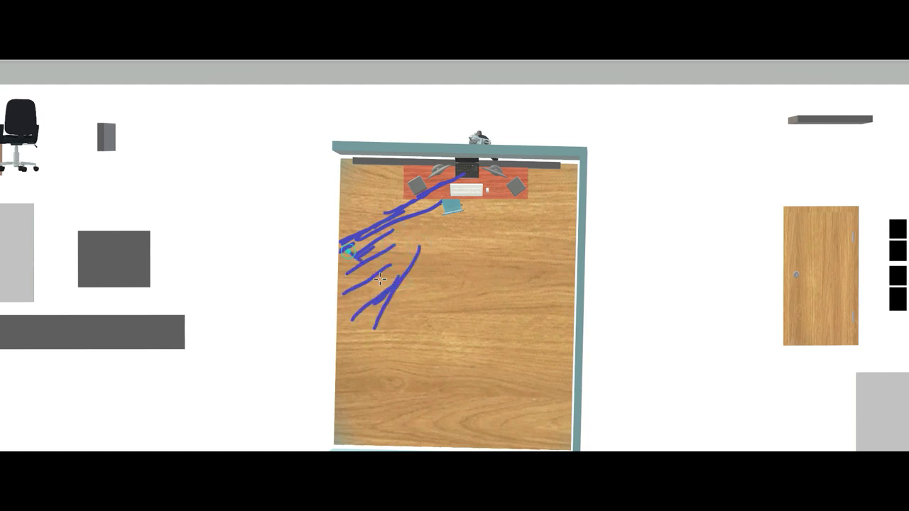
pyautogui.moveTo(347, 250); pyautogui.dragTo(438, 340)
pyautogui.moveTo(346, 259); pyautogui.dragTo(426, 357)
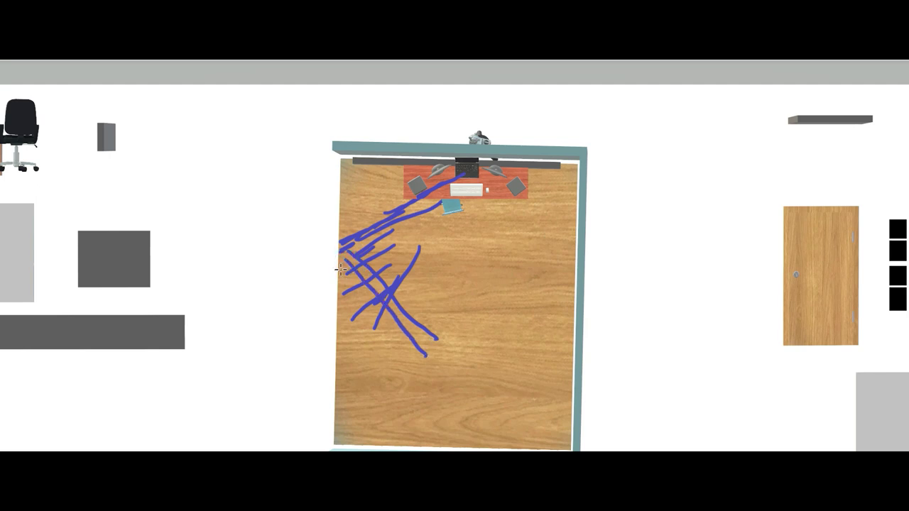
pyautogui.moveTo(340, 270); pyautogui.dragTo(429, 378)
pyautogui.moveTo(346, 293)
pyautogui.mouseDown()
pyautogui.moveTo(461, 444)
pyautogui.moveTo(550, 378)
pyautogui.mouseUp()
# - Add blue ink strokes along the floor's bottom and up its right side
pyautogui.moveTo(429, 375); pyautogui.dragTo(483, 449)
pyautogui.moveTo(572, 394); pyautogui.dragTo(509, 449)
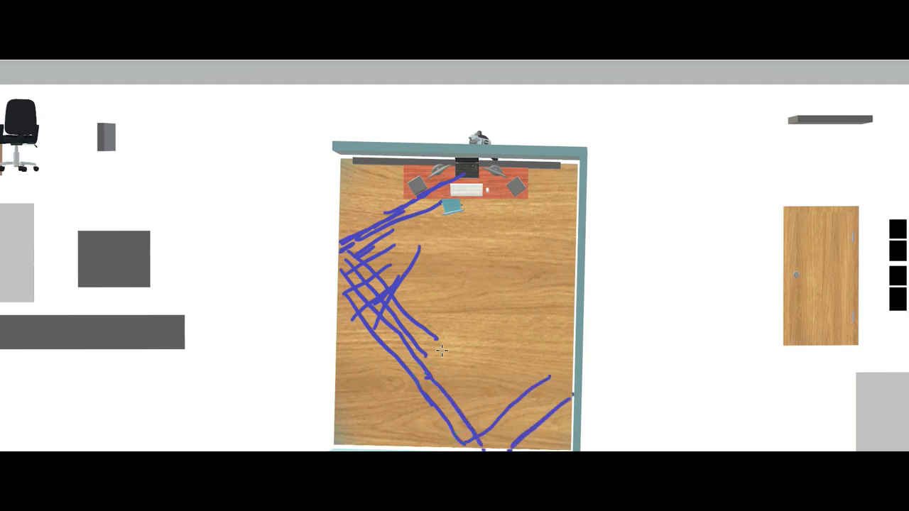
pyautogui.moveTo(417, 350)
pyautogui.mouseDown()
pyautogui.moveTo(534, 449)
pyautogui.moveTo(572, 409)
pyautogui.moveTo(441, 239)
pyautogui.mouseUp()
pyautogui.moveTo(568, 382); pyautogui.dragTo(486, 256)
pyautogui.moveTo(565, 375); pyautogui.dragTo(496, 280)
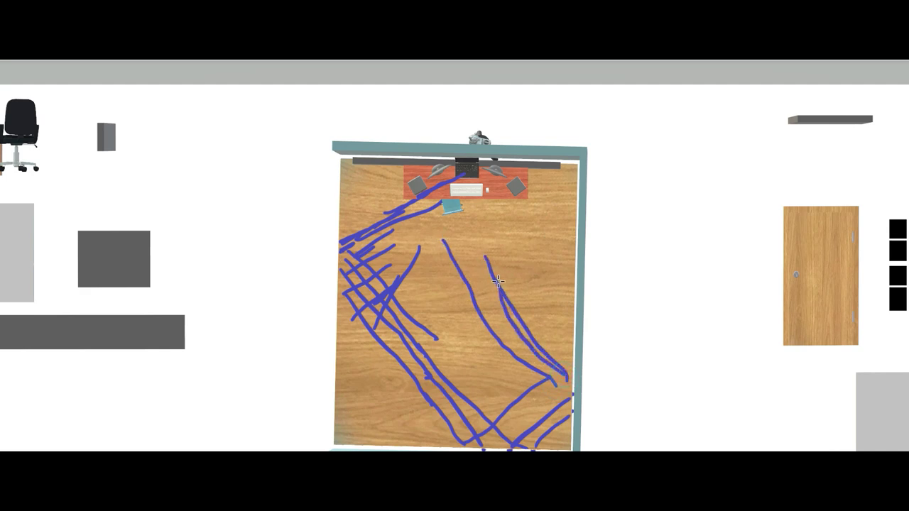
pyautogui.click(500, 189)
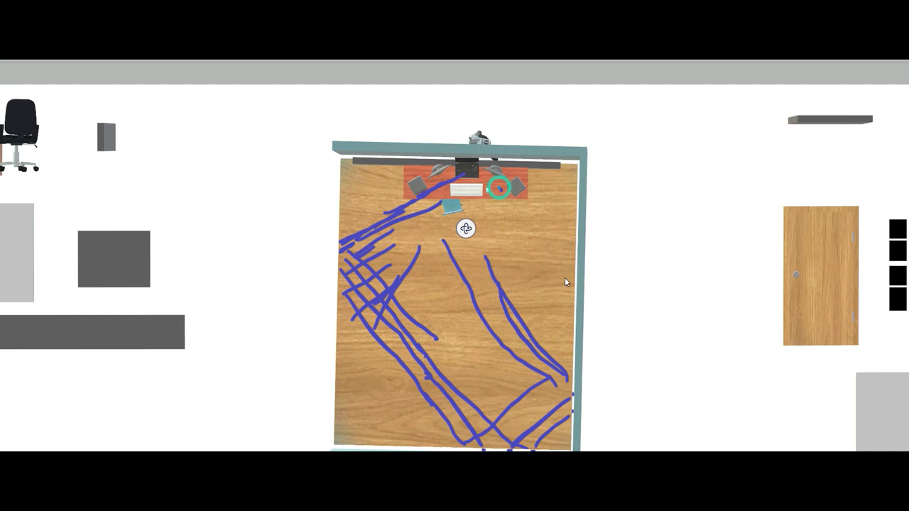
pyautogui.moveTo(511, 206)
pyautogui.mouseDown()
pyautogui.moveTo(578, 295)
pyautogui.moveTo(457, 394)
pyautogui.mouseUp()
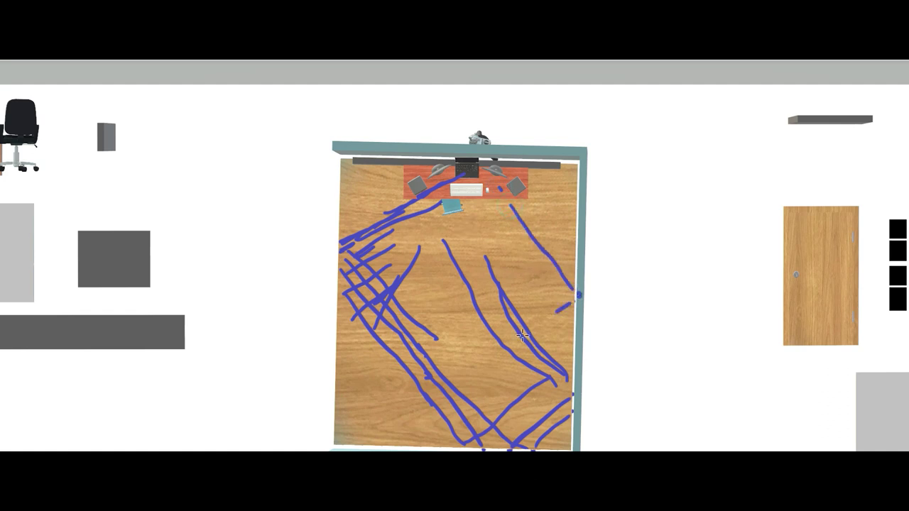
pyautogui.moveTo(509, 205); pyautogui.dragTo(441, 403)
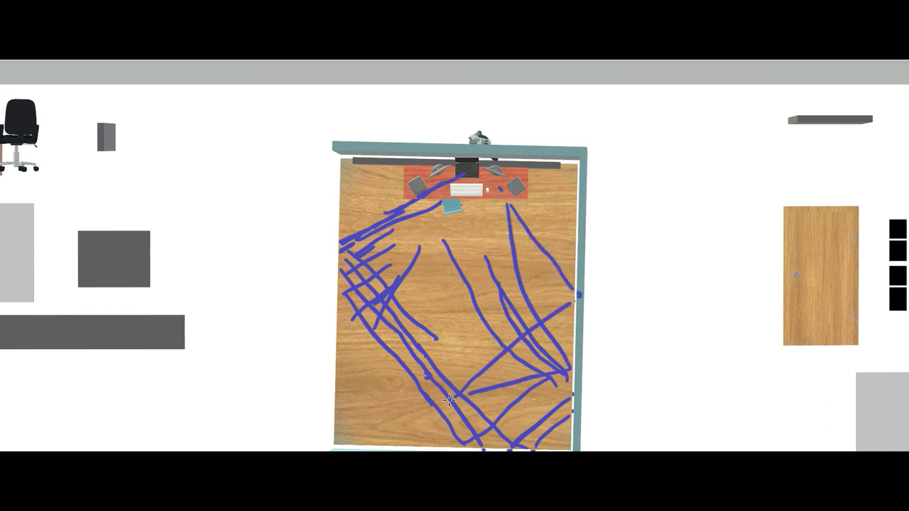
pyautogui.moveTo(501, 226)
pyautogui.mouseDown()
pyautogui.moveTo(490, 345)
pyautogui.moveTo(348, 361)
pyautogui.moveTo(473, 228)
pyautogui.mouseUp()
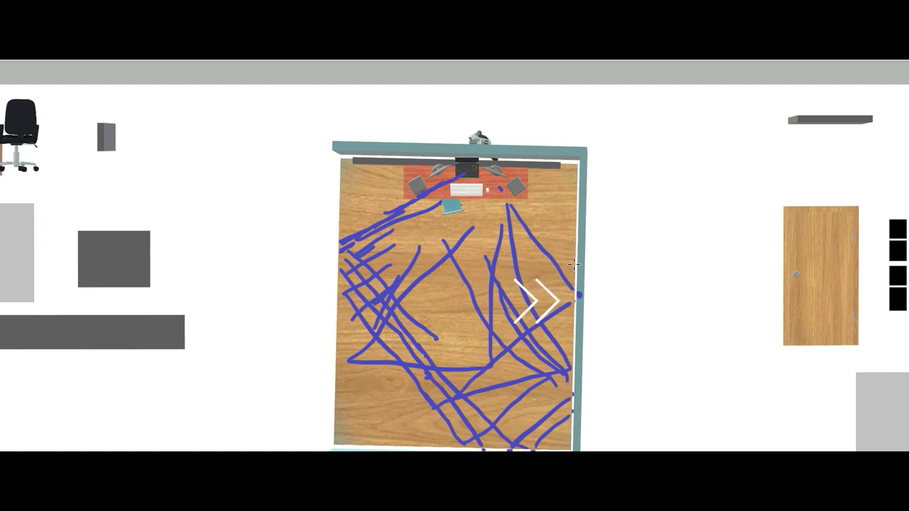
# - Add short blue ink strokes on the desk and in the room's top corners
pyautogui.click(456, 171)
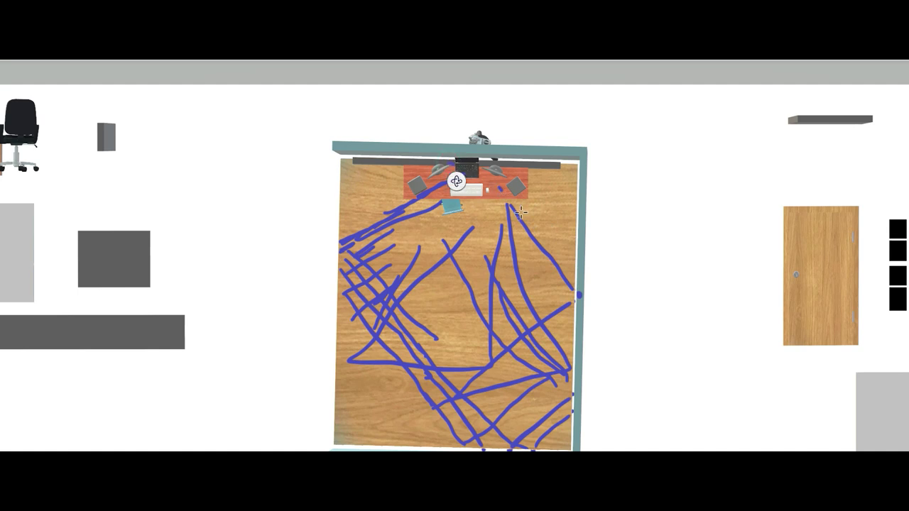
pyautogui.moveTo(509, 213); pyautogui.dragTo(461, 200)
pyautogui.click(392, 158)
pyautogui.moveTo(353, 183); pyautogui.dragTo(364, 197)
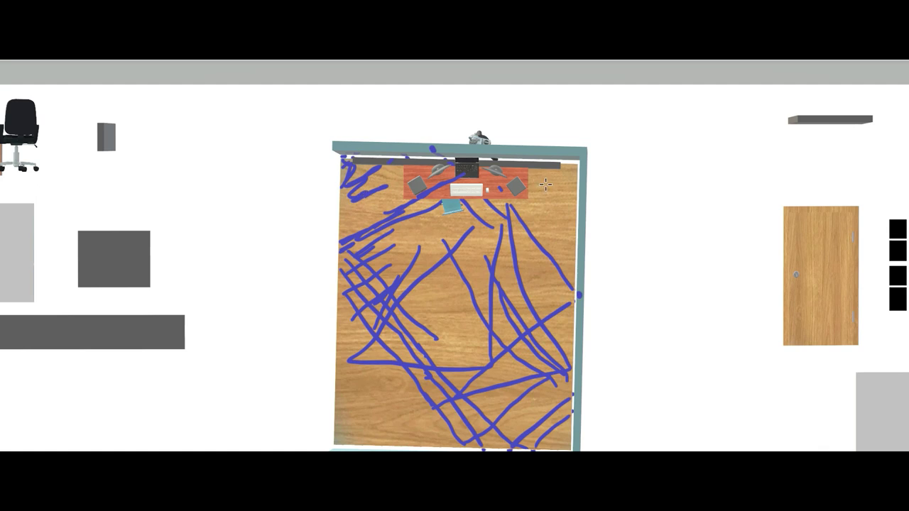
pyautogui.moveTo(538, 176)
pyautogui.mouseDown()
pyautogui.moveTo(558, 212)
pyautogui.moveTo(576, 172)
pyautogui.mouseUp()
# - Draw further blue strokes along the room's left edge and the floor's bottom
pyautogui.moveTo(478, 241)
pyautogui.mouseDown()
pyautogui.moveTo(348, 446)
pyautogui.moveTo(337, 439)
pyautogui.mouseUp()
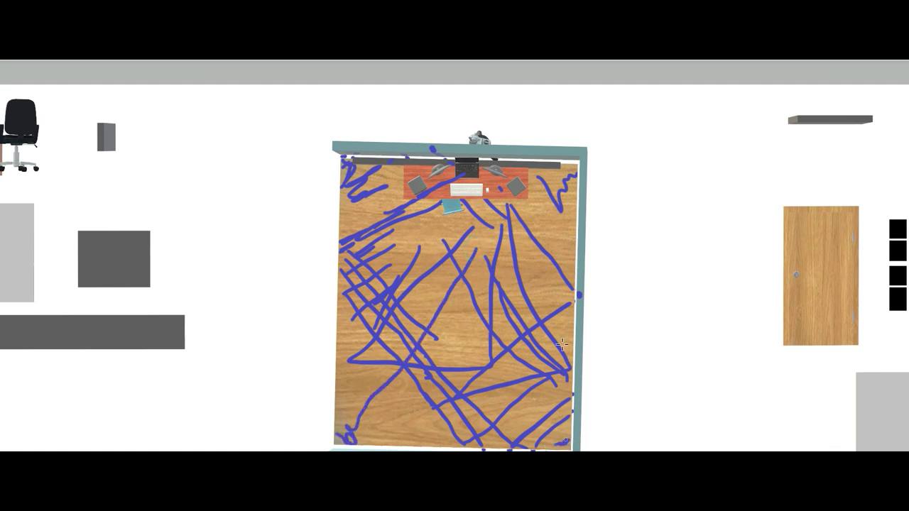
pyautogui.moveTo(352, 234); pyautogui.dragTo(340, 291)
pyautogui.moveTo(560, 243); pyautogui.dragTo(561, 304)
pyautogui.moveTo(429, 432); pyautogui.dragTo(530, 438)
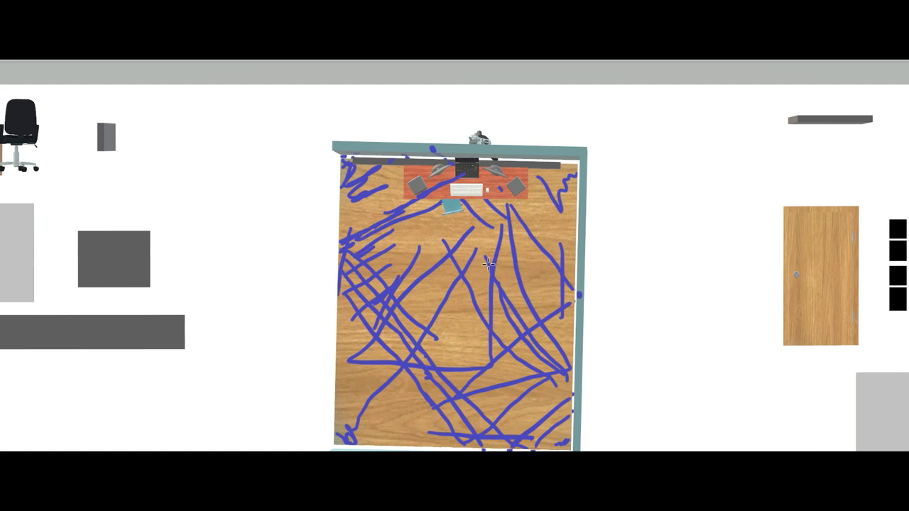
pyautogui.moveTo(388, 436)
pyautogui.mouseDown()
pyautogui.moveTo(451, 430)
pyautogui.moveTo(468, 441)
pyautogui.moveTo(459, 441)
pyautogui.moveTo(489, 441)
pyautogui.mouseUp()
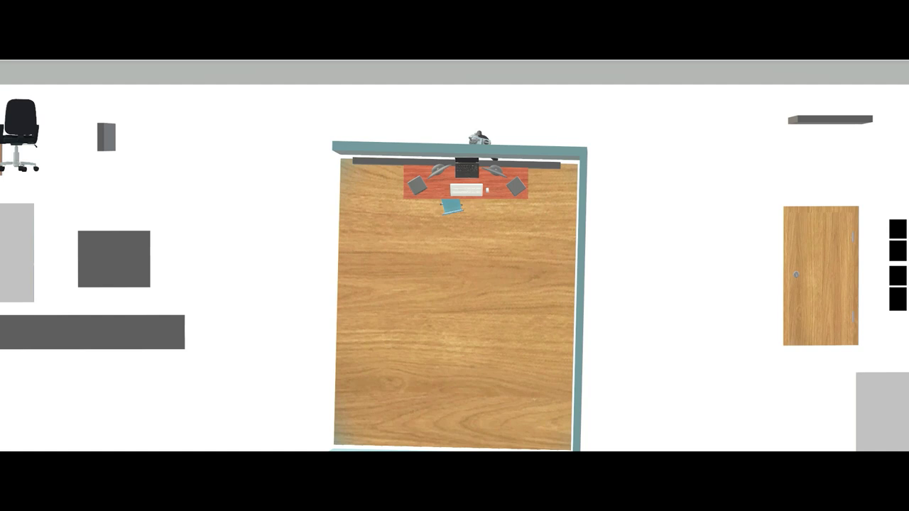
# - Tilt the selected room about its horizontal axis back upright to a front elevation
pyautogui.moveTo(264, 95); pyautogui.dragTo(671, 376)
pyautogui.moveTo(615, 304); pyautogui.dragTo(642, 140)
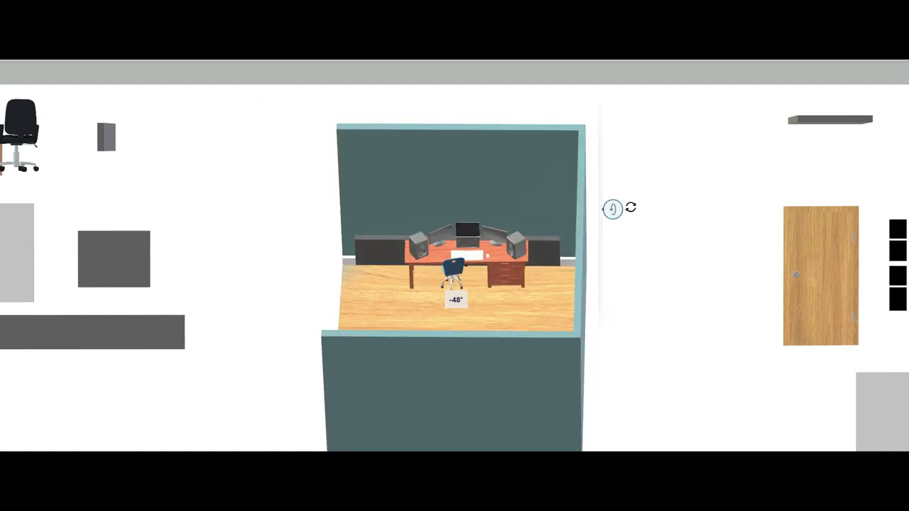
pyautogui.moveTo(452, 408)
pyautogui.mouseDown()
pyautogui.moveTo(577, 398)
pyautogui.moveTo(579, 391)
pyautogui.mouseUp()
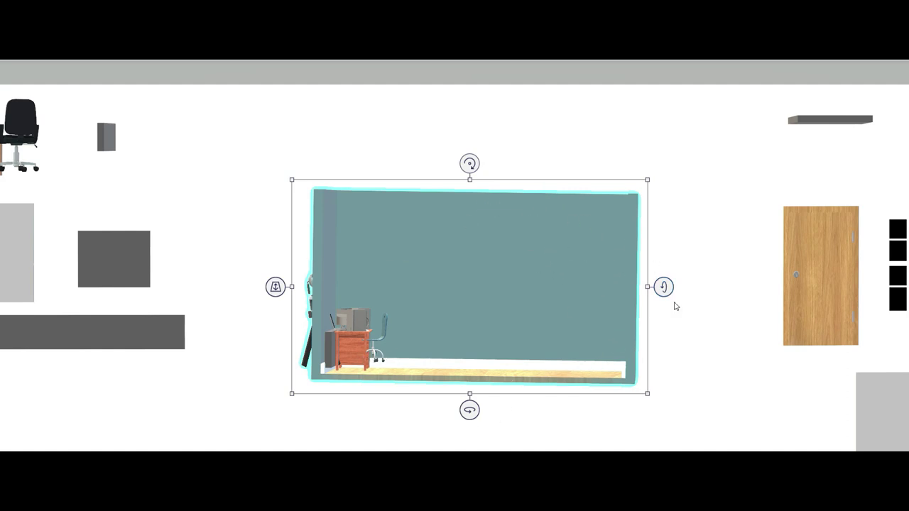
pyautogui.moveTo(468, 163); pyautogui.dragTo(461, 165)
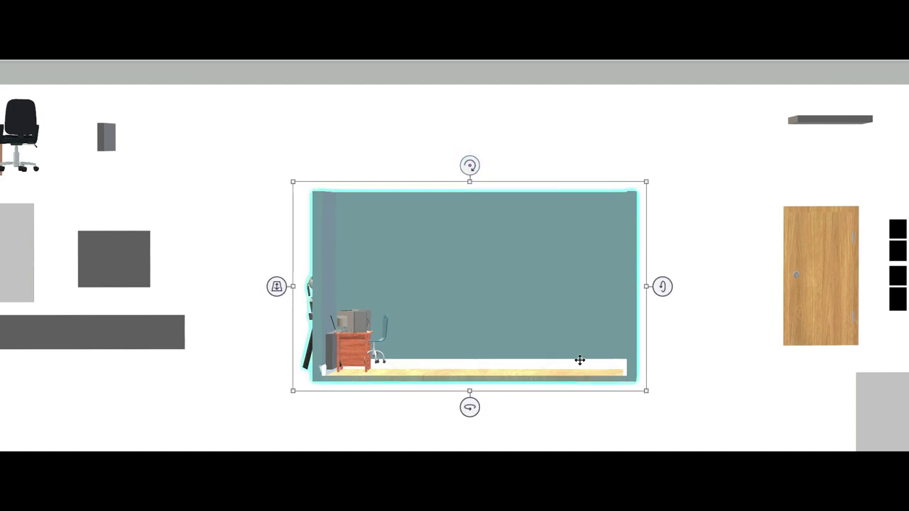
# - Move the desk and chair group out of the room to the bottom-left
pyautogui.click(589, 135)
pyautogui.click(359, 333)
pyautogui.moveTo(316, 330)
pyautogui.mouseDown()
pyautogui.moveTo(188, 355)
pyautogui.moveTo(26, 405)
pyautogui.mouseUp()
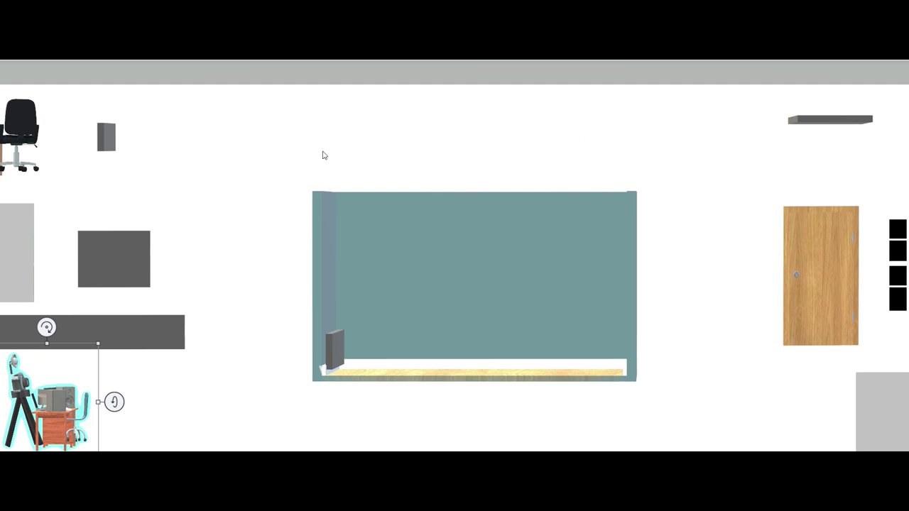
# - Set the wooden door against the right side of the teal back wall and nudge the window model
pyautogui.click(834, 263)
pyautogui.moveTo(811, 269)
pyautogui.mouseDown()
pyautogui.moveTo(577, 263)
pyautogui.moveTo(557, 285)
pyautogui.mouseUp()
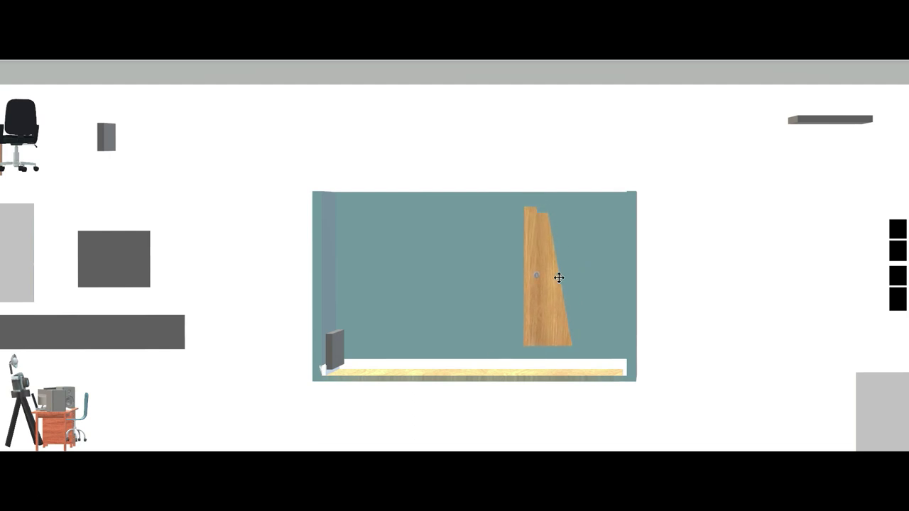
pyautogui.click(485, 283)
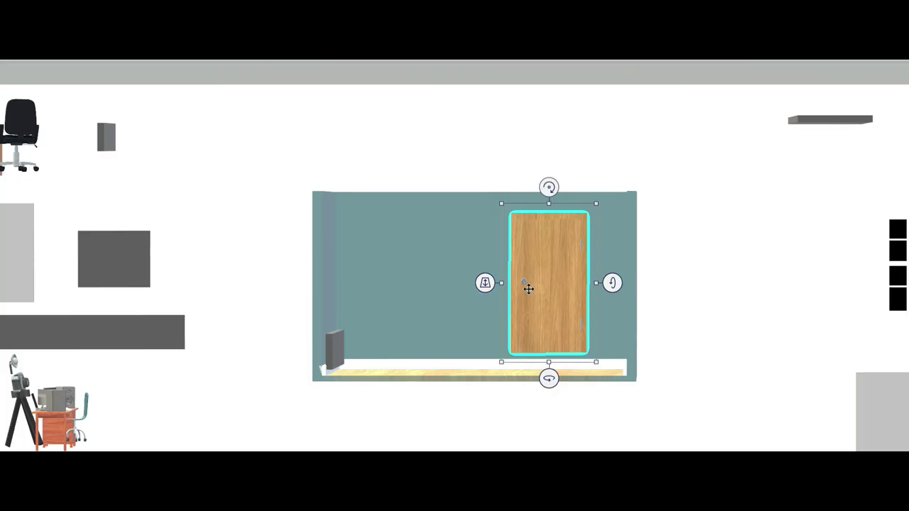
pyautogui.moveTo(528, 286); pyautogui.dragTo(579, 281)
pyautogui.click(579, 280)
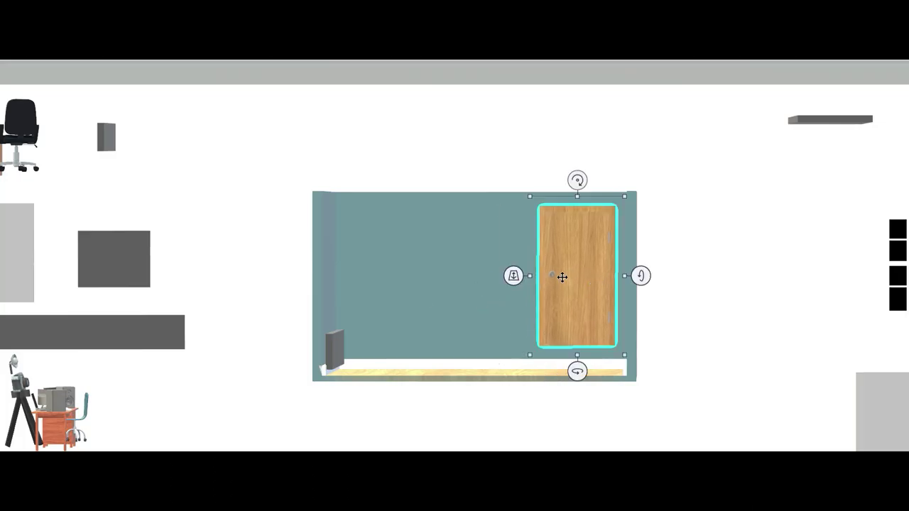
pyautogui.click(444, 140)
pyautogui.moveTo(897, 264)
pyautogui.mouseDown()
pyautogui.moveTo(527, 235)
pyautogui.moveTo(475, 283)
pyautogui.moveTo(899, 270)
pyautogui.mouseUp()
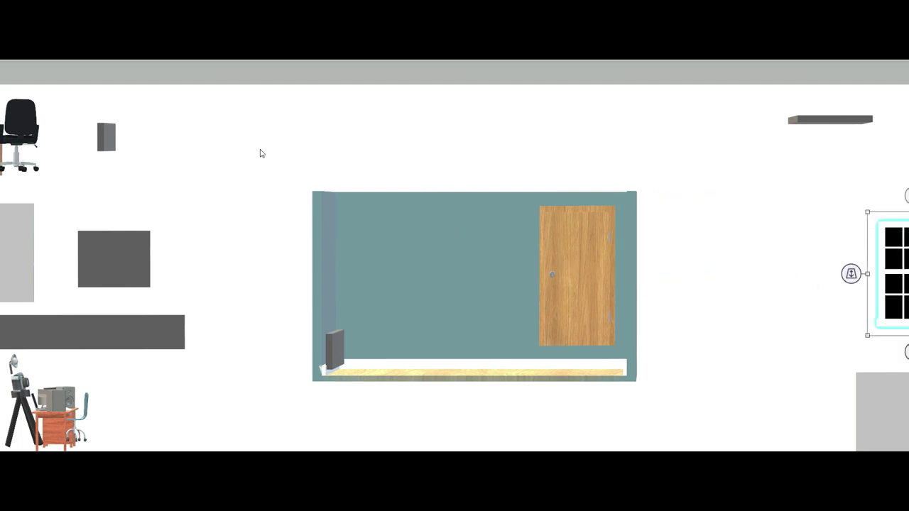
# - Return the desk group to the room, then spin and tilt it to a side view of the door wall
pyautogui.moveTo(50, 409); pyautogui.dragTo(346, 335)
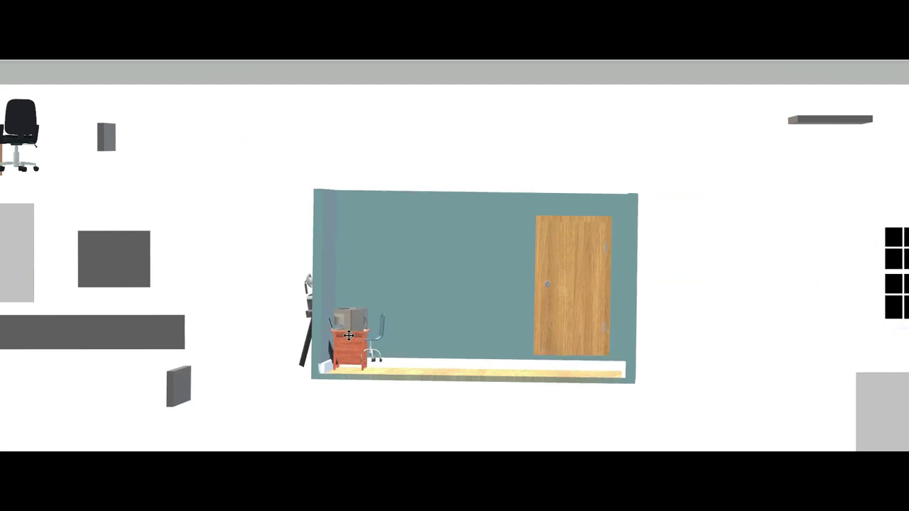
pyautogui.moveTo(234, 139); pyautogui.dragTo(666, 421)
pyautogui.moveTo(467, 410); pyautogui.dragTo(391, 412)
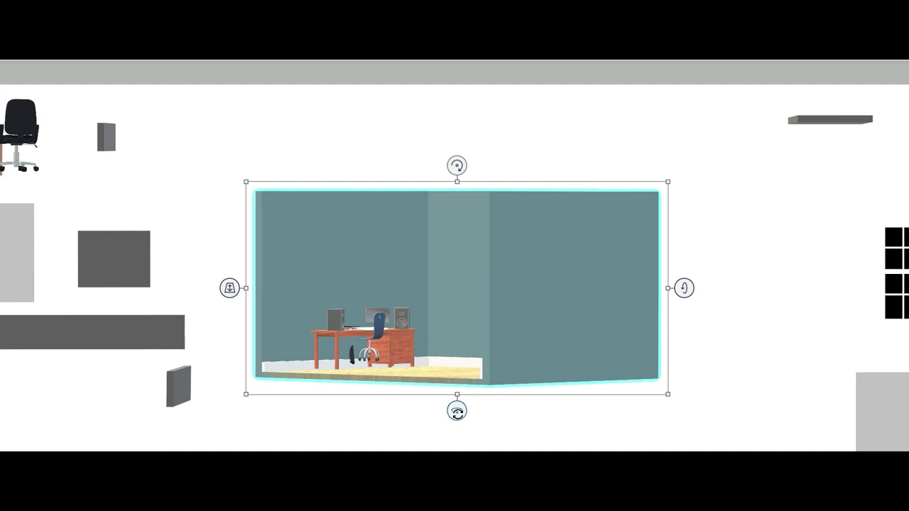
pyautogui.moveTo(457, 412); pyautogui.dragTo(546, 410)
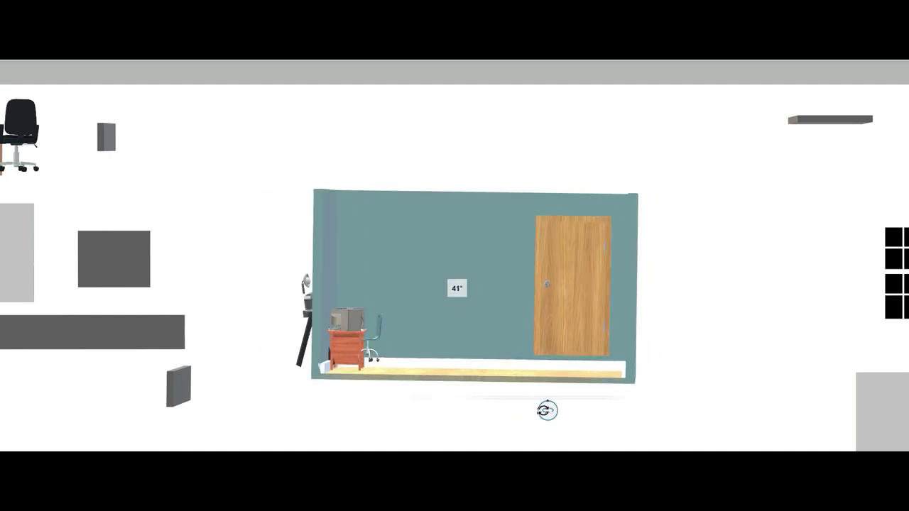
pyautogui.moveTo(664, 287); pyautogui.dragTo(663, 376)
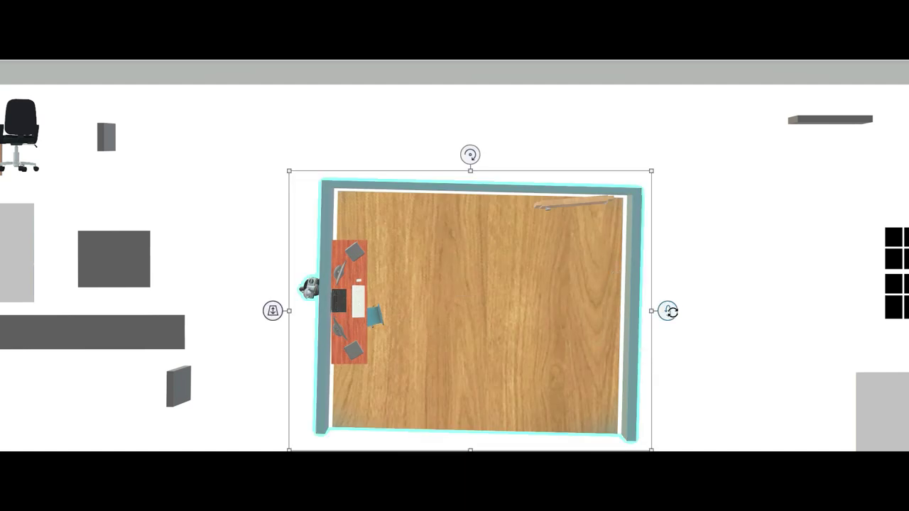
pyautogui.moveTo(667, 312); pyautogui.dragTo(692, 195)
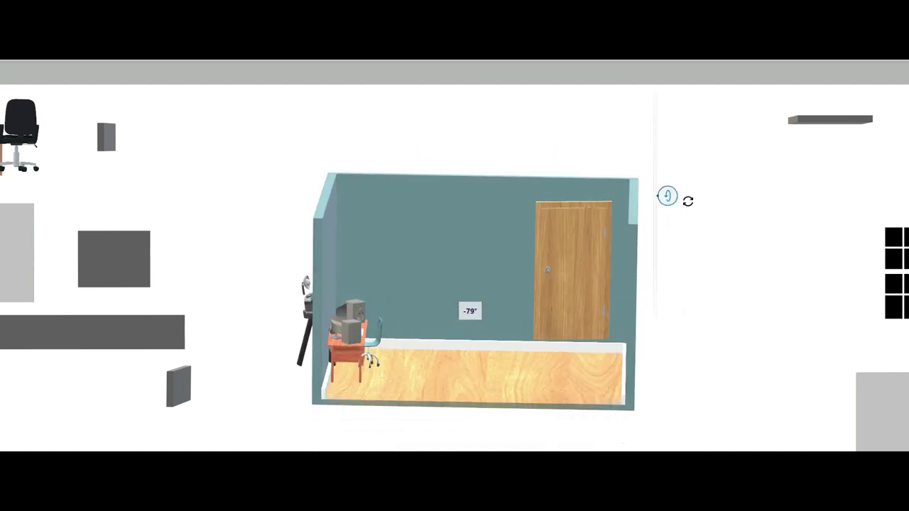
pyautogui.click(713, 309)
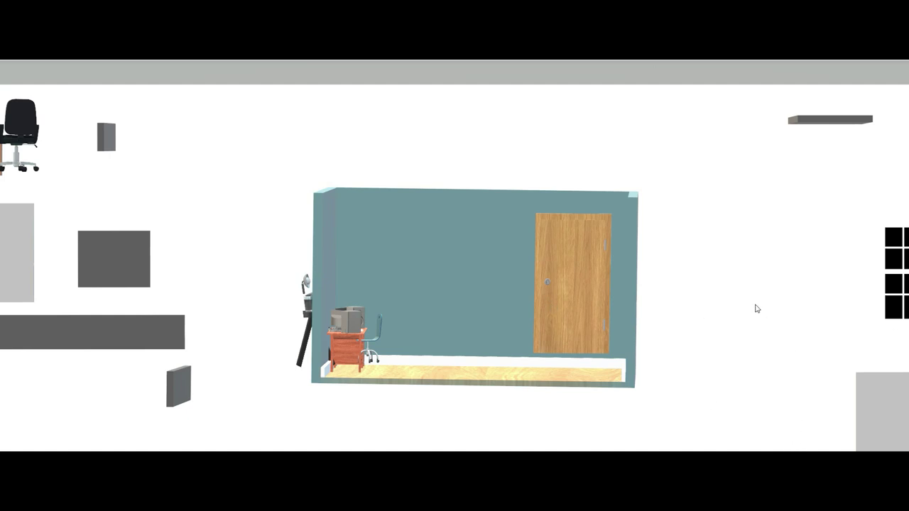
pyautogui.scroll(-3, 756, 308)
# - Move the tall grey acoustic panel into the room beside the door
pyautogui.moveTo(870, 275); pyautogui.dragTo(661, 290)
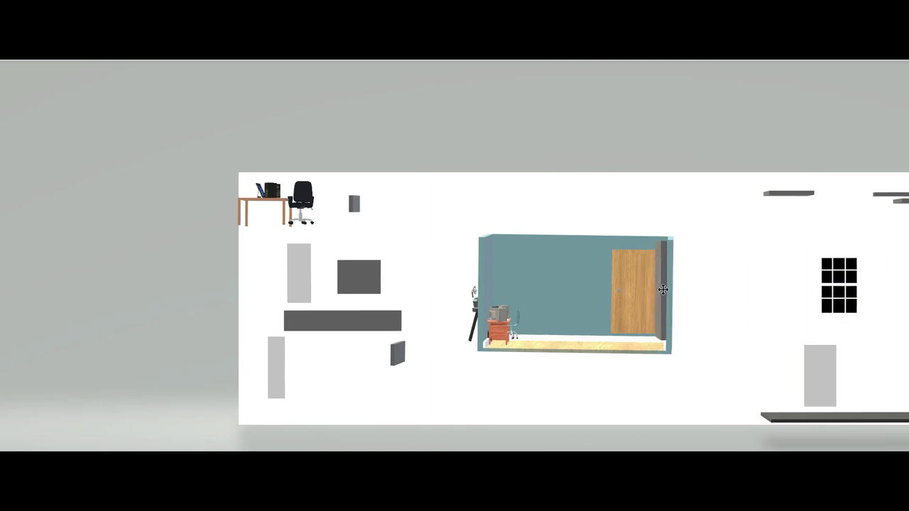
pyautogui.scroll(2, 741, 272)
pyautogui.scroll(3, 716, 274)
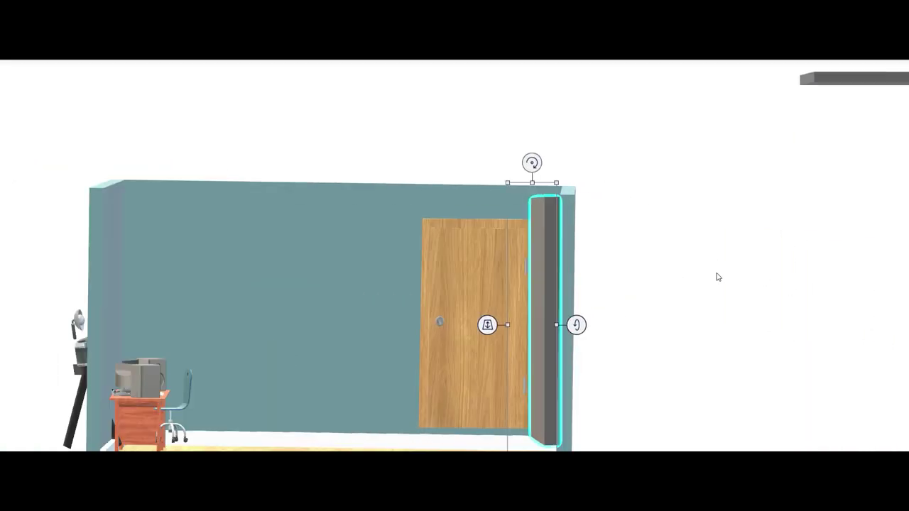
pyautogui.scroll(-2, 532, 295)
# - Select the whole room and spin it about its vertical axis to face the panel
pyautogui.click(433, 313)
pyautogui.click(583, 305)
pyautogui.click(675, 276)
pyautogui.click(597, 313)
pyautogui.moveTo(631, 314)
pyautogui.mouseDown()
pyautogui.moveTo(631, 380)
pyautogui.moveTo(631, 315)
pyautogui.mouseUp()
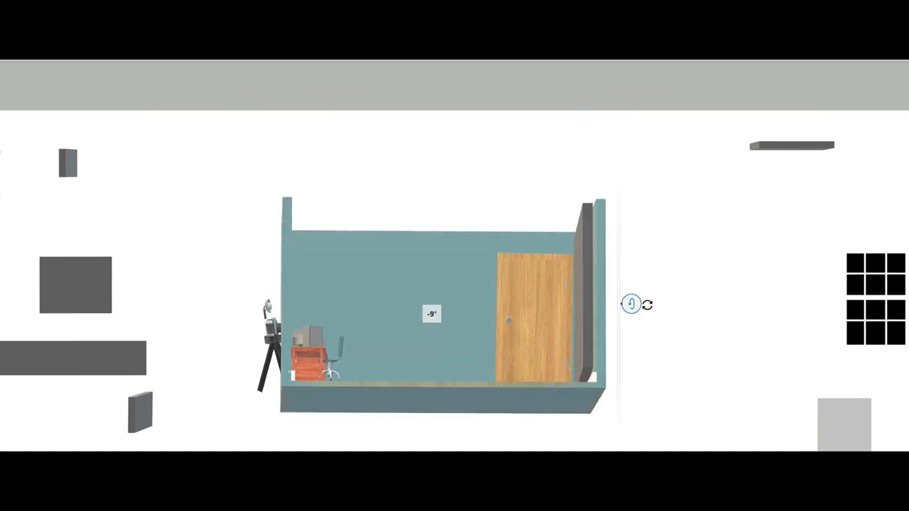
pyautogui.moveTo(630, 315); pyautogui.dragTo(631, 315)
pyautogui.moveTo(432, 438); pyautogui.dragTo(517, 444)
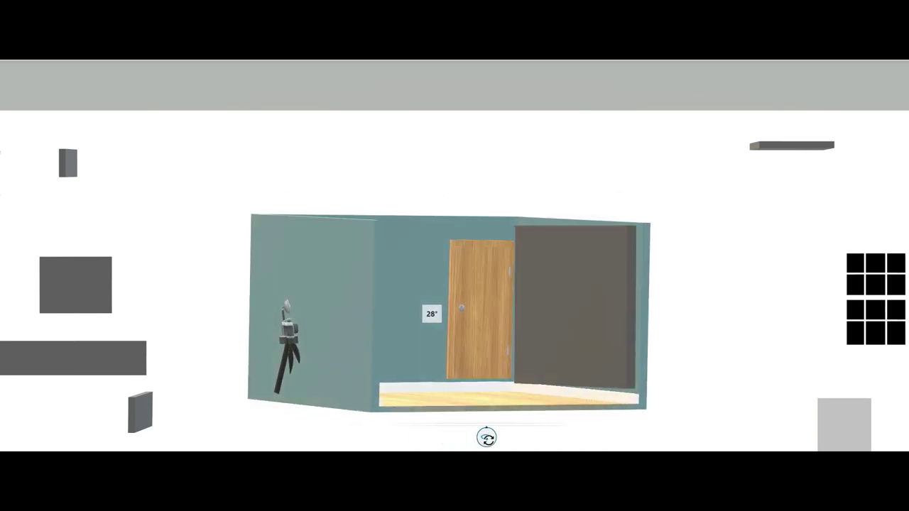
# - Tilt the dark panel inside the room by about 3°
pyautogui.click(562, 324)
pyautogui.moveTo(554, 200); pyautogui.dragTo(561, 200)
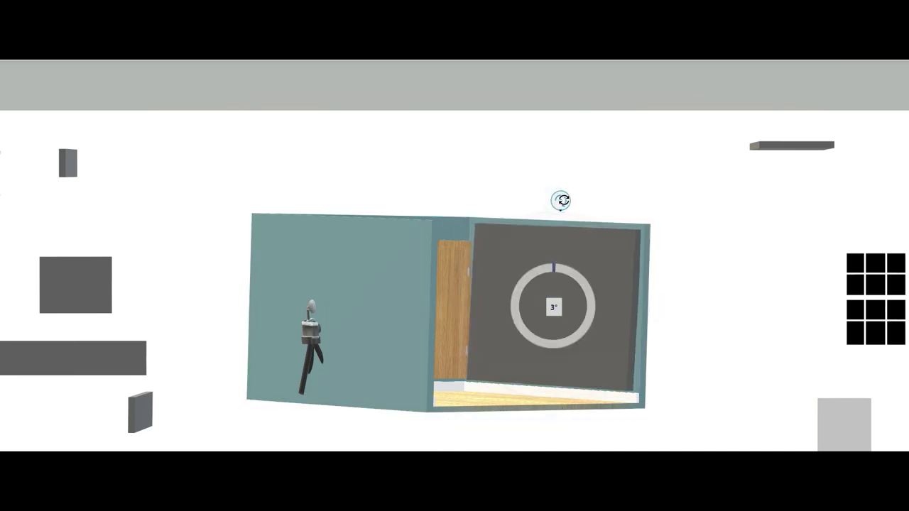
pyautogui.click(682, 198)
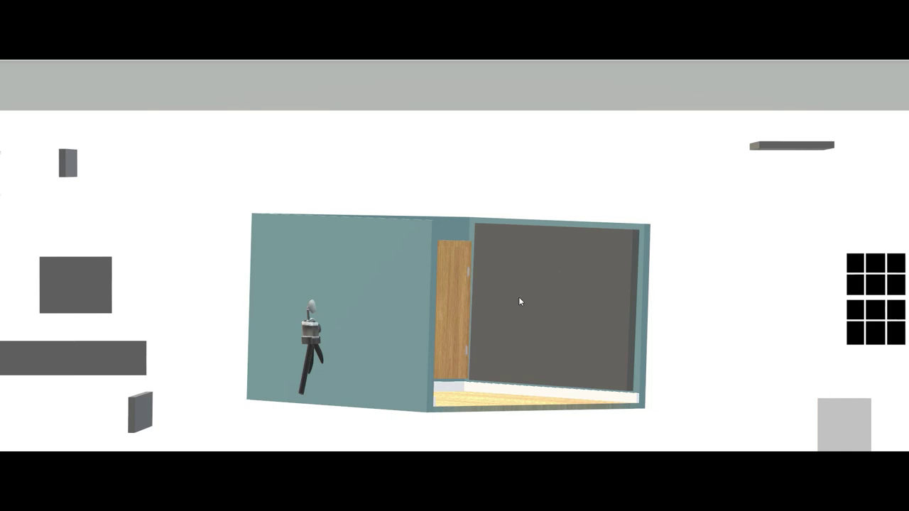
# - Turn the whole room back toward the door wall and select the left grey panel
pyautogui.moveTo(180, 183); pyautogui.dragTo(731, 428)
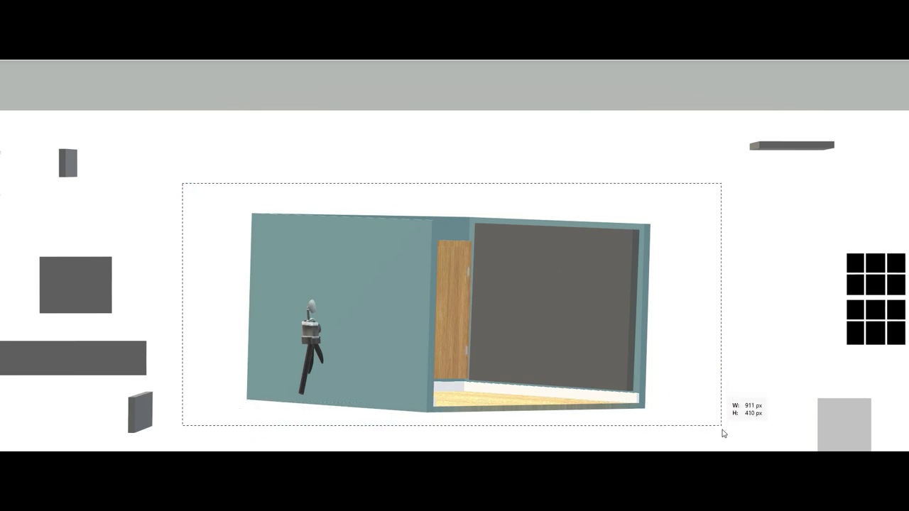
pyautogui.moveTo(447, 440)
pyautogui.mouseDown()
pyautogui.moveTo(372, 436)
pyautogui.moveTo(446, 436)
pyautogui.mouseUp()
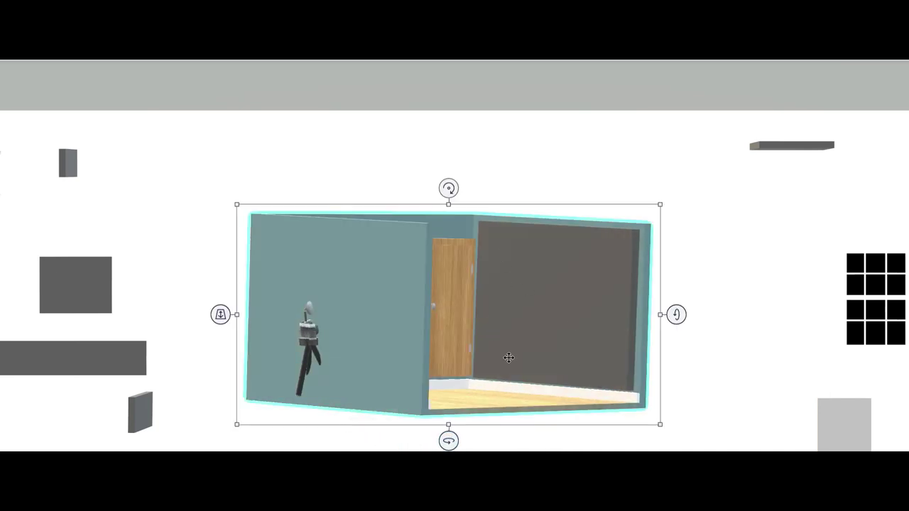
pyautogui.moveTo(448, 441); pyautogui.dragTo(347, 445)
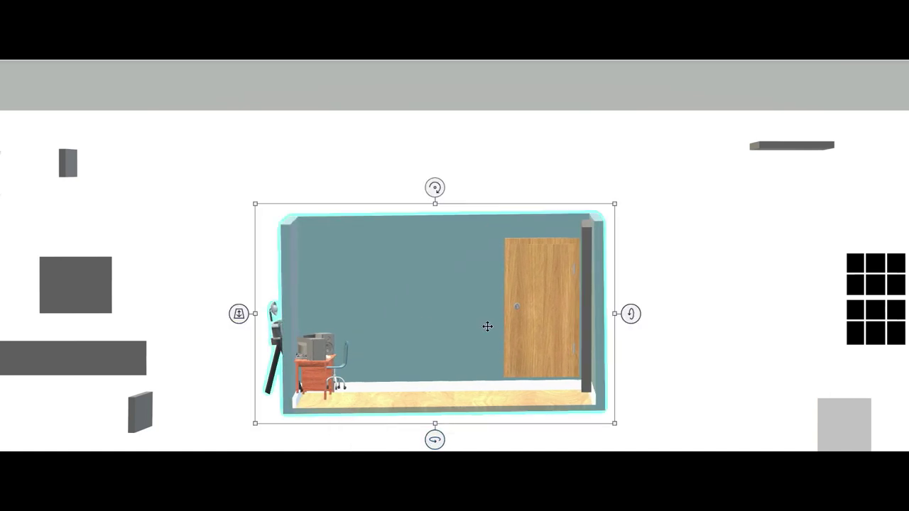
pyautogui.click(64, 274)
# - Move the square grey panel onto the back wall left of the door and raise it higher
pyautogui.moveTo(63, 274); pyautogui.dragTo(380, 282)
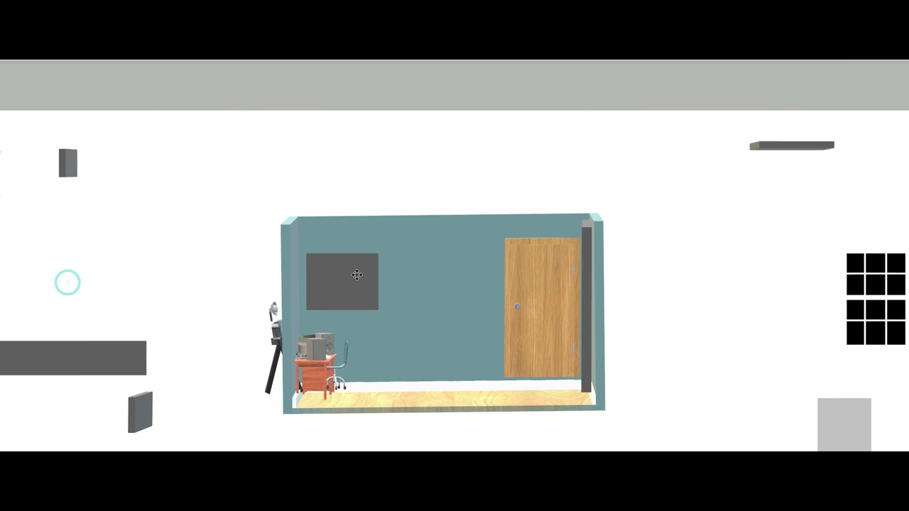
pyautogui.click(324, 282)
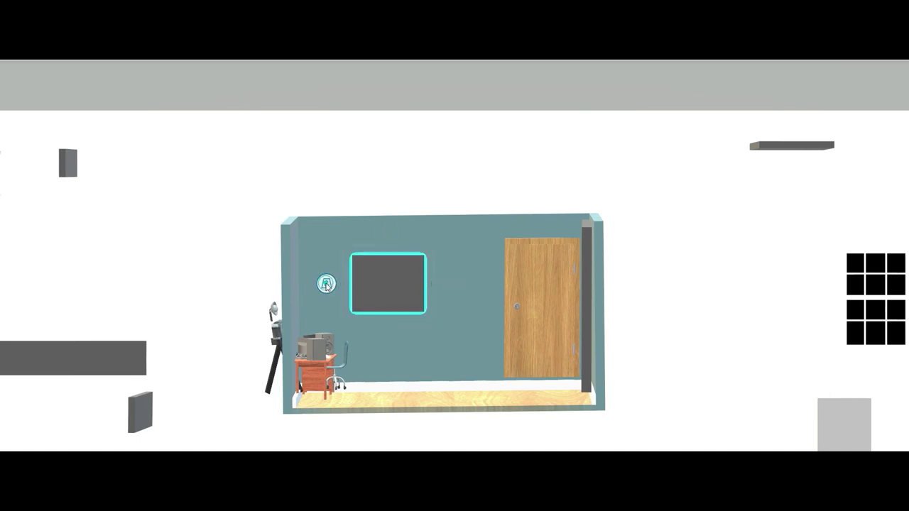
pyautogui.moveTo(326, 300); pyautogui.dragTo(326, 275)
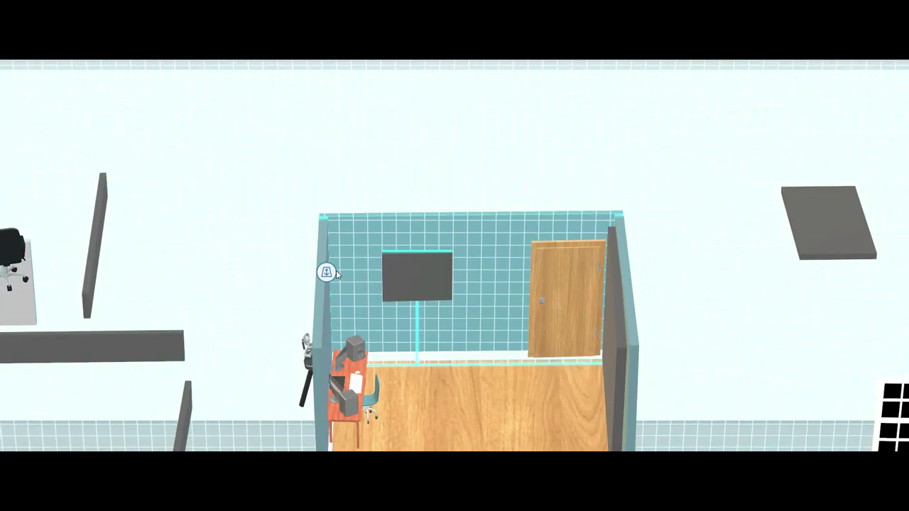
pyautogui.click(326, 272)
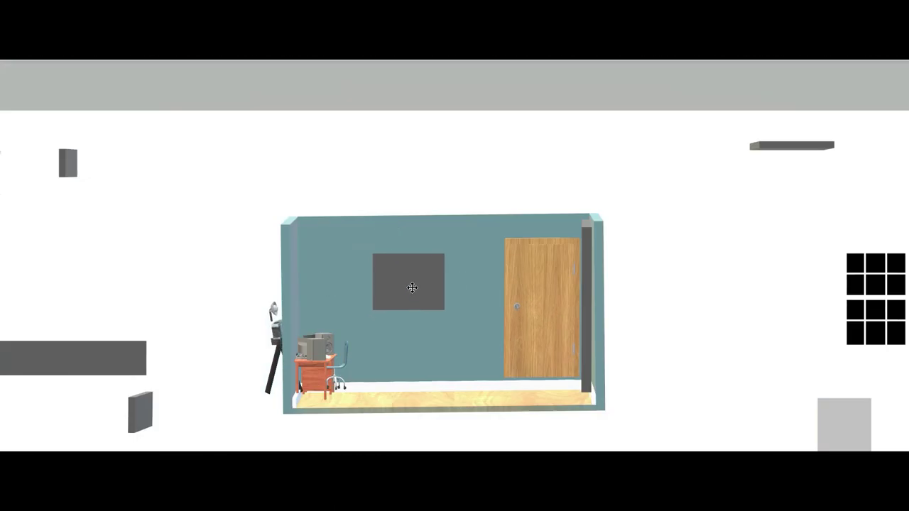
# - Nudge the panel slightly down and left to centre it between the room's left edge and the door
pyautogui.click(412, 287)
pyautogui.click(361, 320)
pyautogui.click(402, 286)
pyautogui.moveTo(400, 287); pyautogui.dragTo(395, 292)
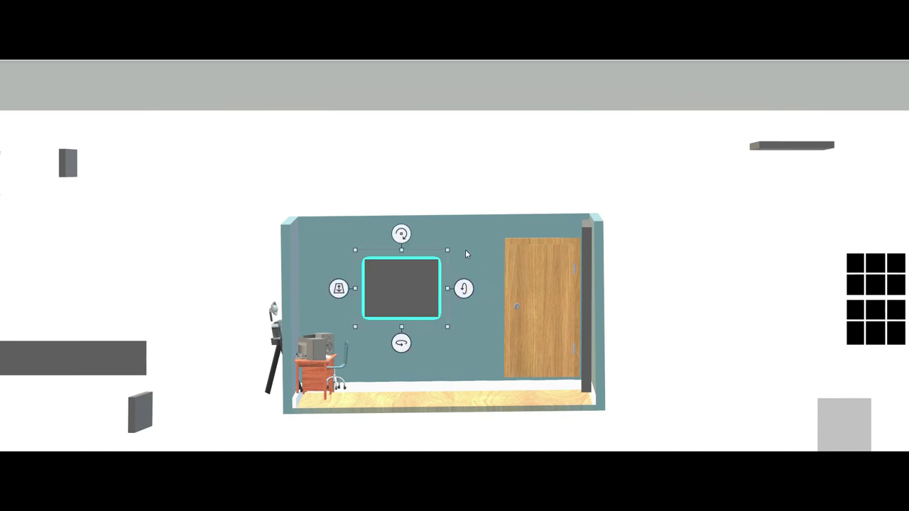
pyautogui.click(451, 173)
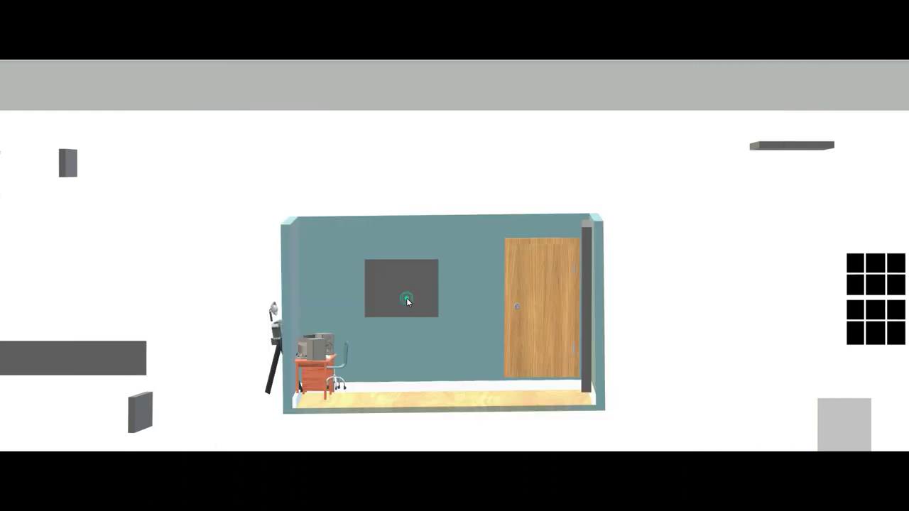
pyautogui.click(406, 298)
pyautogui.moveTo(406, 298); pyautogui.dragTo(391, 302)
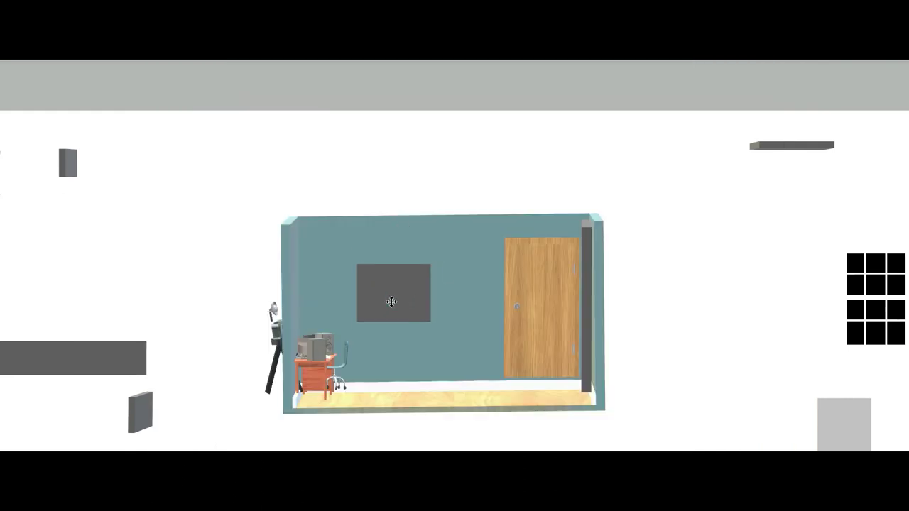
pyautogui.click(397, 297)
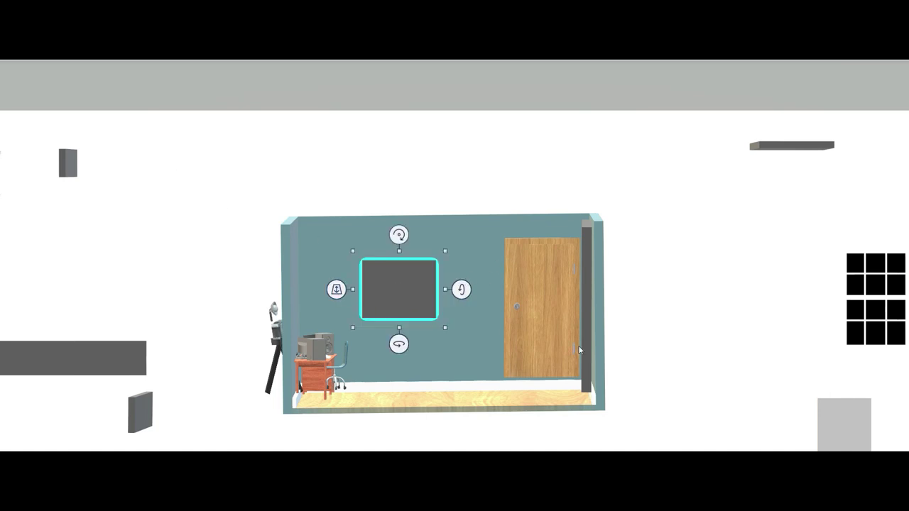
pyautogui.click(211, 168)
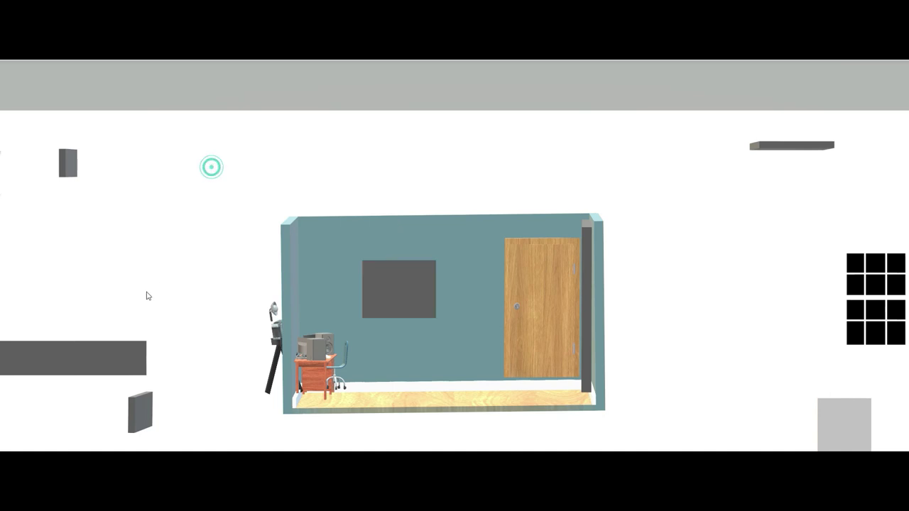
pyautogui.click(82, 356)
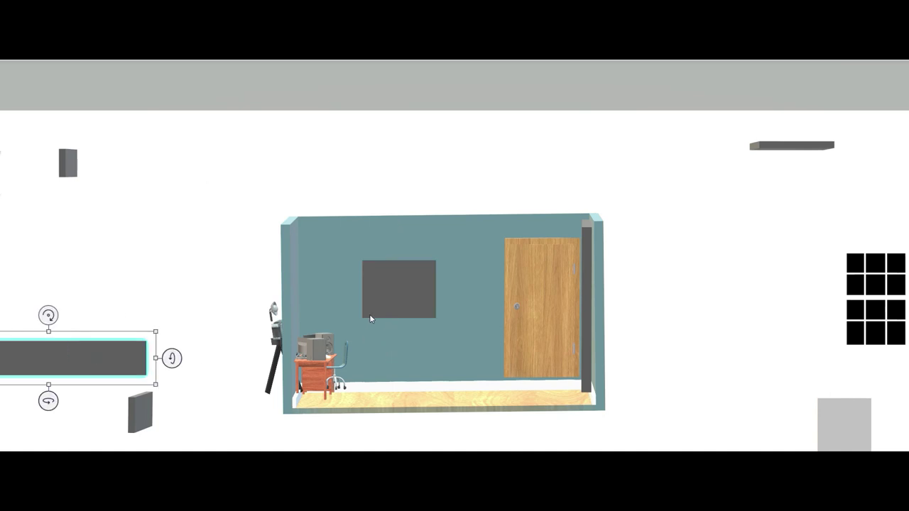
# - Move the long grey bar onto the back wall and turn the room to check its placement
pyautogui.moveTo(85, 362); pyautogui.dragTo(440, 365)
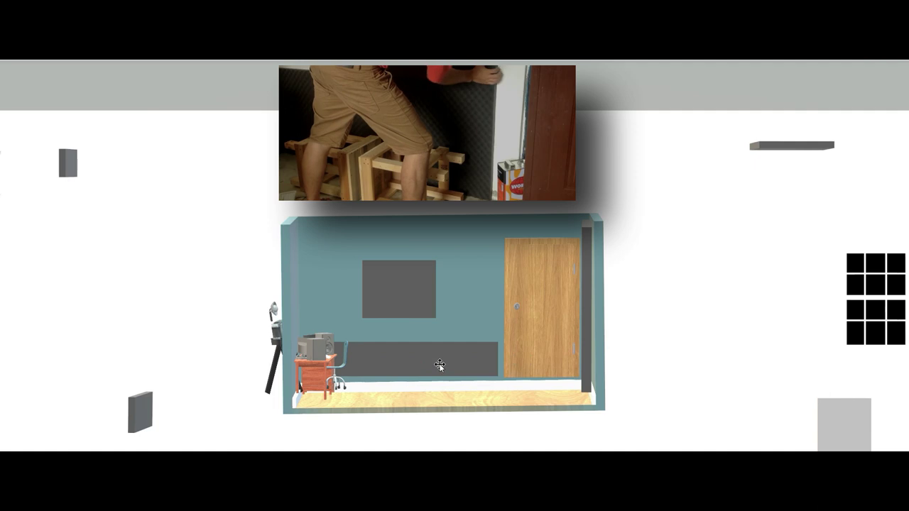
pyautogui.click(439, 364)
pyautogui.click(160, 191)
pyautogui.moveTo(145, 177); pyautogui.dragTo(617, 426)
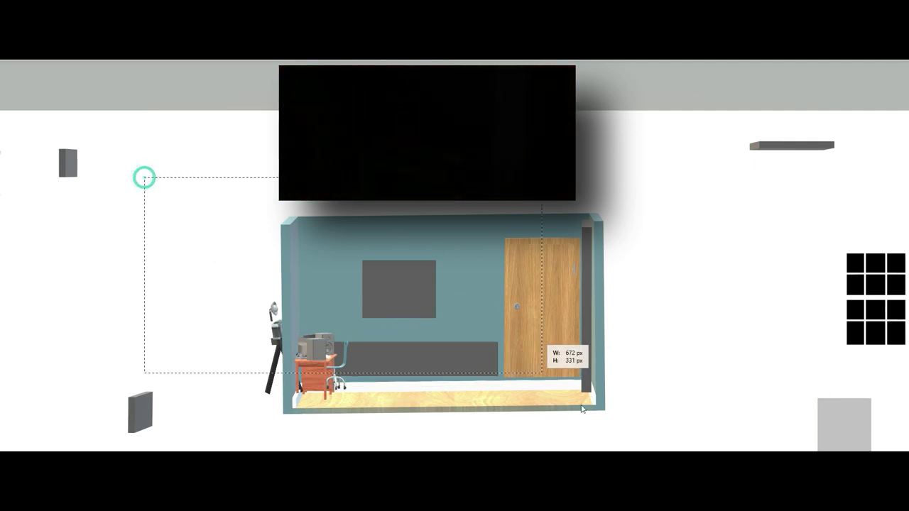
pyautogui.moveTo(430, 442)
pyautogui.mouseDown()
pyautogui.moveTo(423, 445)
pyautogui.moveTo(436, 442)
pyautogui.mouseUp()
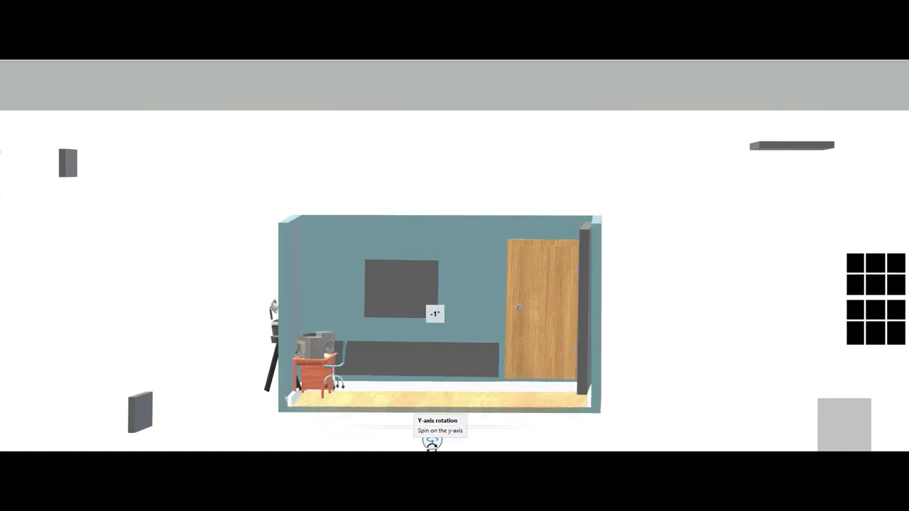
# - Settle the bar low on the back wall, straighten it, and turn the room about 57°
pyautogui.click(391, 362)
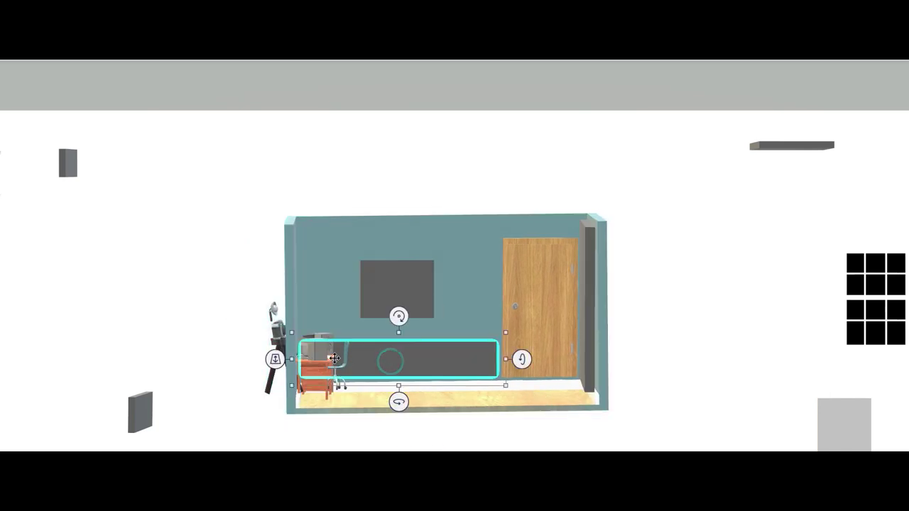
pyautogui.moveTo(276, 361); pyautogui.dragTo(277, 362)
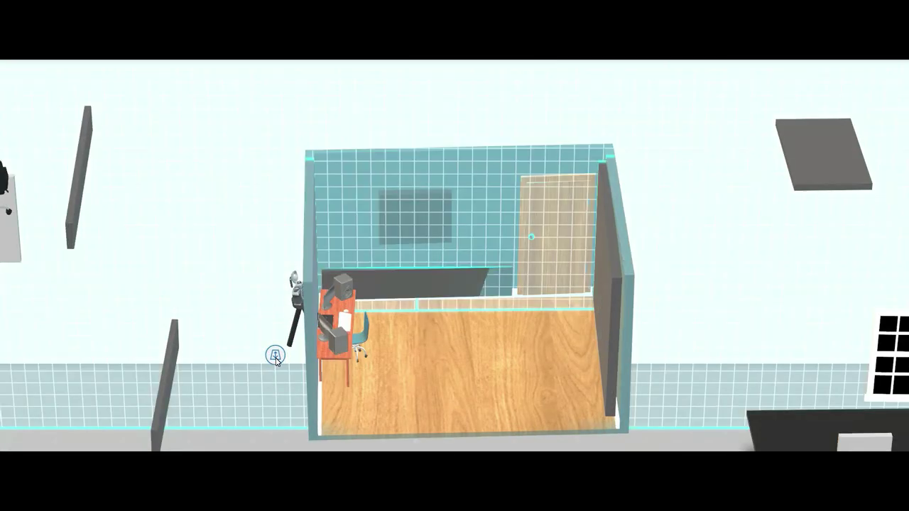
pyautogui.moveTo(276, 361); pyautogui.dragTo(275, 359)
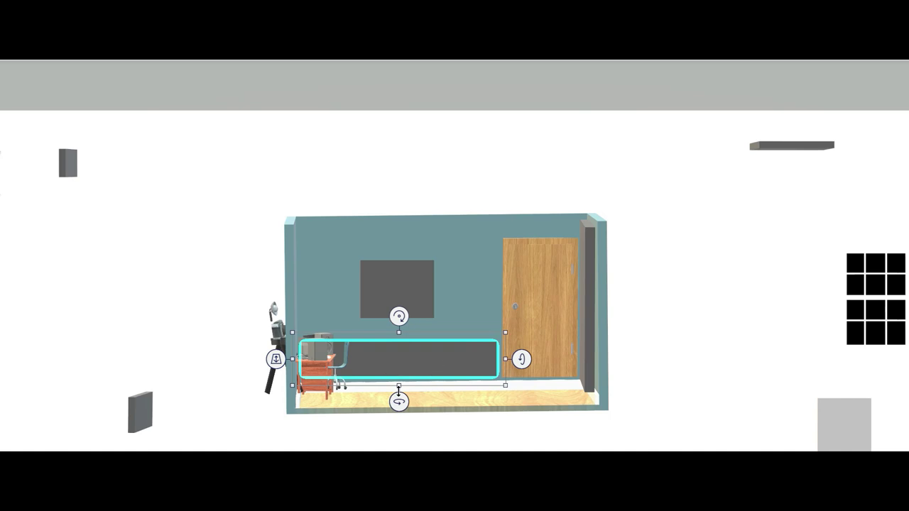
pyautogui.moveTo(404, 401); pyautogui.dragTo(399, 402)
pyautogui.click(636, 330)
pyautogui.moveTo(213, 190); pyautogui.dragTo(671, 429)
pyautogui.moveTo(445, 445)
pyautogui.mouseDown()
pyautogui.moveTo(546, 416)
pyautogui.moveTo(380, 415)
pyautogui.moveTo(433, 407)
pyautogui.mouseUp()
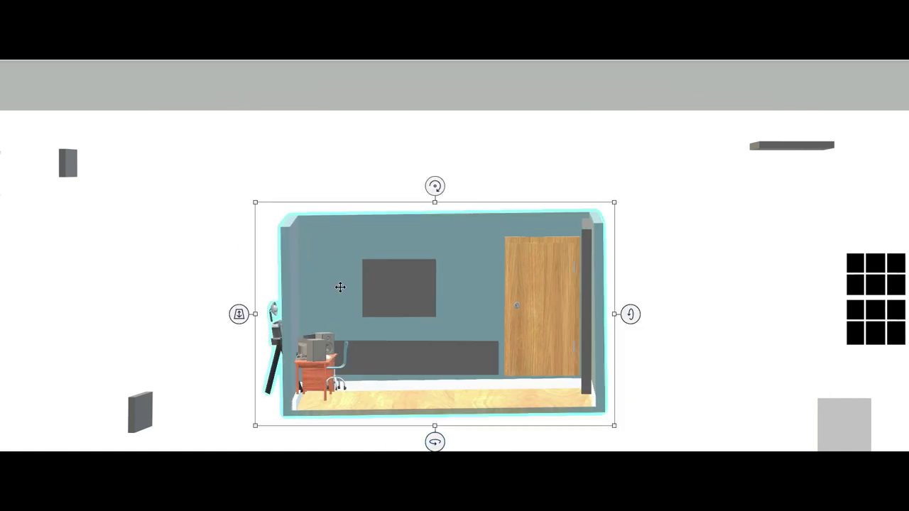
# - Rotate the room to about 31°, then -103°, and tilt it upright to face front
pyautogui.moveTo(435, 440)
pyautogui.mouseDown()
pyautogui.moveTo(479, 442)
pyautogui.moveTo(441, 440)
pyautogui.moveTo(493, 423)
pyautogui.moveTo(415, 274)
pyautogui.mouseUp()
pyautogui.moveTo(454, 444)
pyautogui.mouseDown()
pyautogui.moveTo(220, 414)
pyautogui.moveTo(269, 303)
pyautogui.mouseUp()
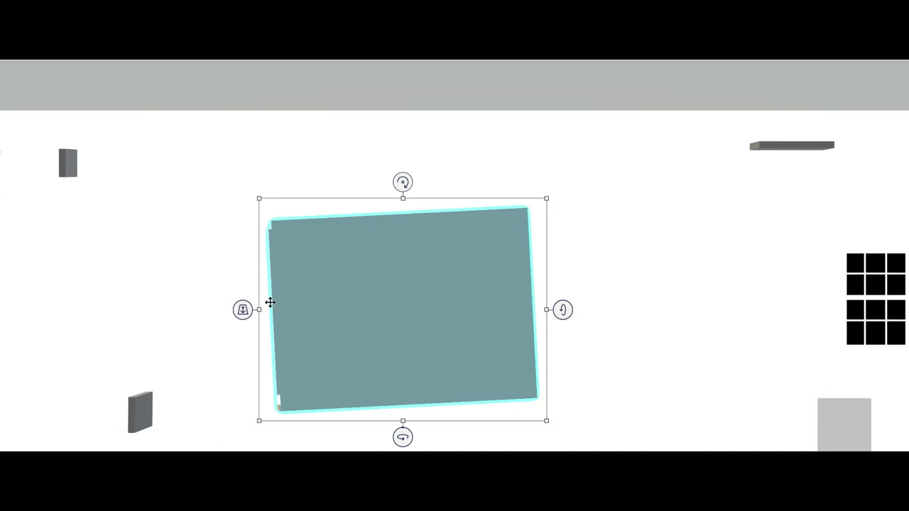
pyautogui.moveTo(562, 309); pyautogui.dragTo(562, 309)
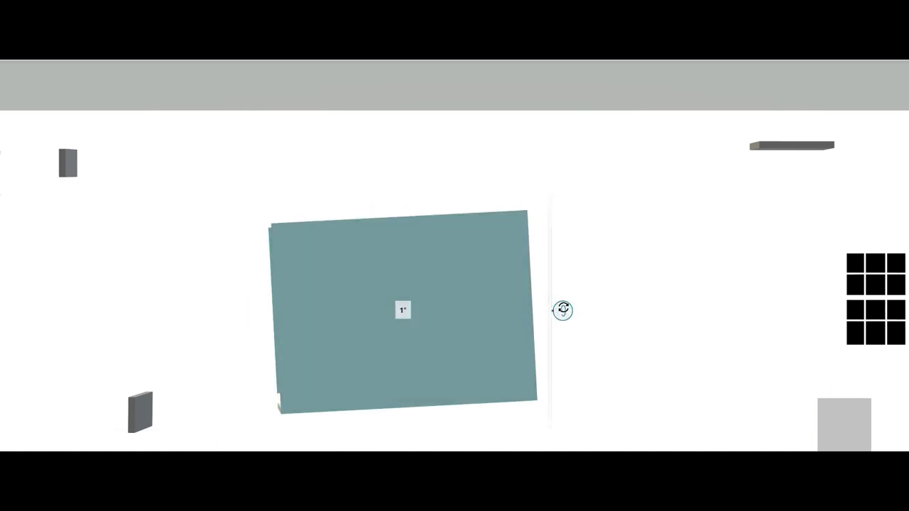
pyautogui.moveTo(403, 185); pyautogui.dragTo(417, 186)
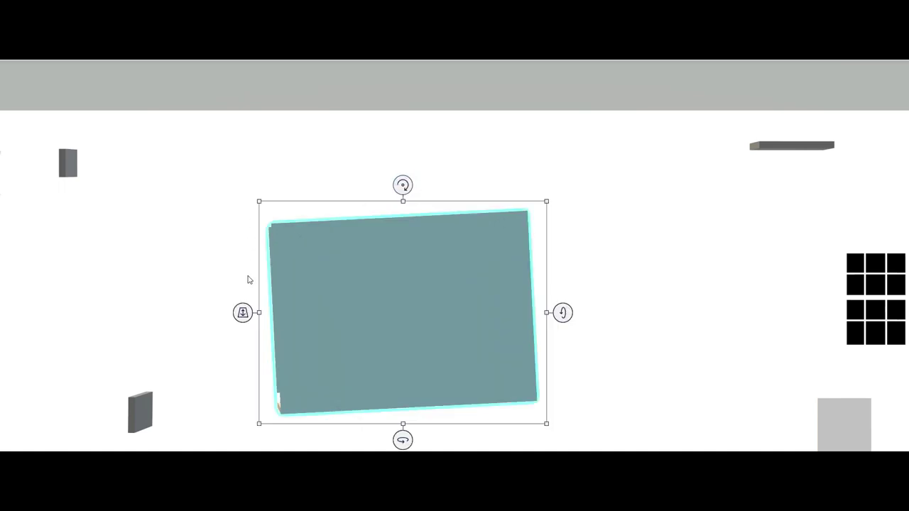
pyautogui.moveTo(402, 438); pyautogui.dragTo(544, 436)
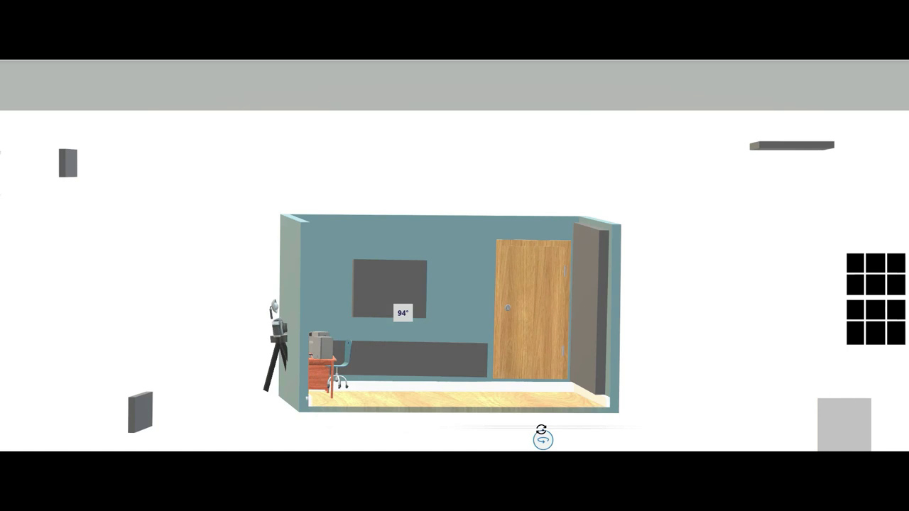
pyautogui.moveTo(441, 438); pyautogui.dragTo(432, 437)
pyautogui.moveTo(639, 314)
pyautogui.mouseDown()
pyautogui.moveTo(635, 302)
pyautogui.moveTo(636, 311)
pyautogui.mouseUp()
# - Place the window on the back wall left of the door, adjusting its depth and straightening its rotation
pyautogui.click(730, 317)
pyautogui.moveTo(868, 323); pyautogui.dragTo(461, 298)
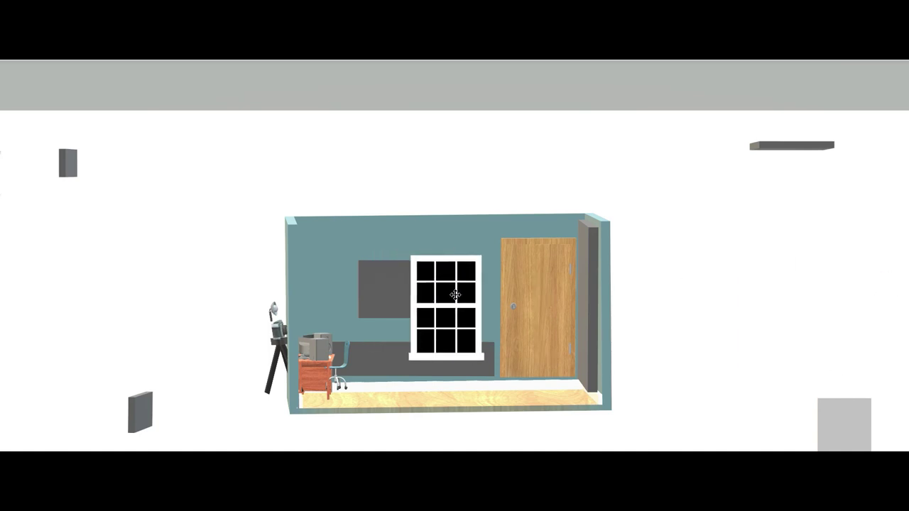
pyautogui.moveTo(388, 309); pyautogui.dragTo(392, 293)
pyautogui.moveTo(452, 385); pyautogui.dragTo(456, 386)
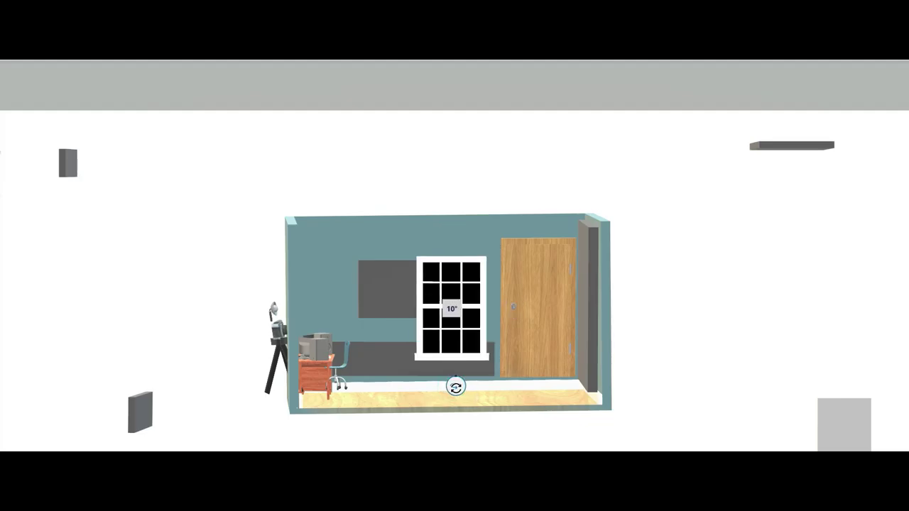
pyautogui.moveTo(390, 306)
pyautogui.mouseDown()
pyautogui.moveTo(389, 297)
pyautogui.moveTo(386, 308)
pyautogui.mouseUp()
pyautogui.moveTo(450, 387); pyautogui.dragTo(452, 387)
# - Turn the room to another angle and tip it forward into a top-down view
pyautogui.moveTo(668, 412); pyautogui.dragTo(667, 411)
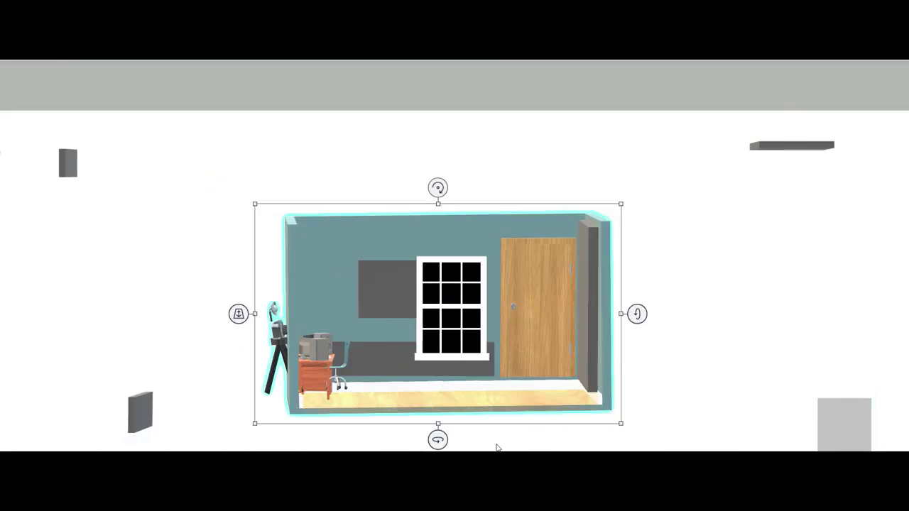
pyautogui.moveTo(436, 438)
pyautogui.mouseDown()
pyautogui.moveTo(310, 437)
pyautogui.moveTo(415, 434)
pyautogui.moveTo(422, 417)
pyautogui.mouseUp()
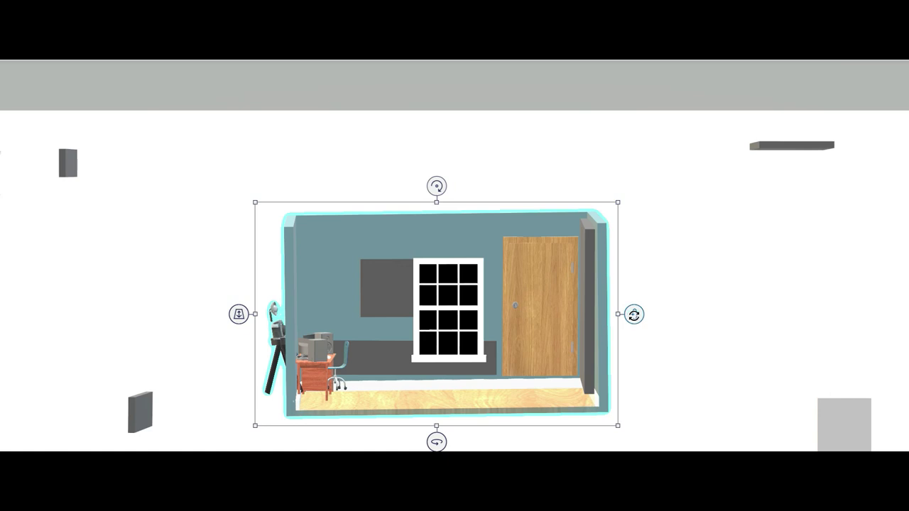
pyautogui.moveTo(634, 314); pyautogui.dragTo(632, 345)
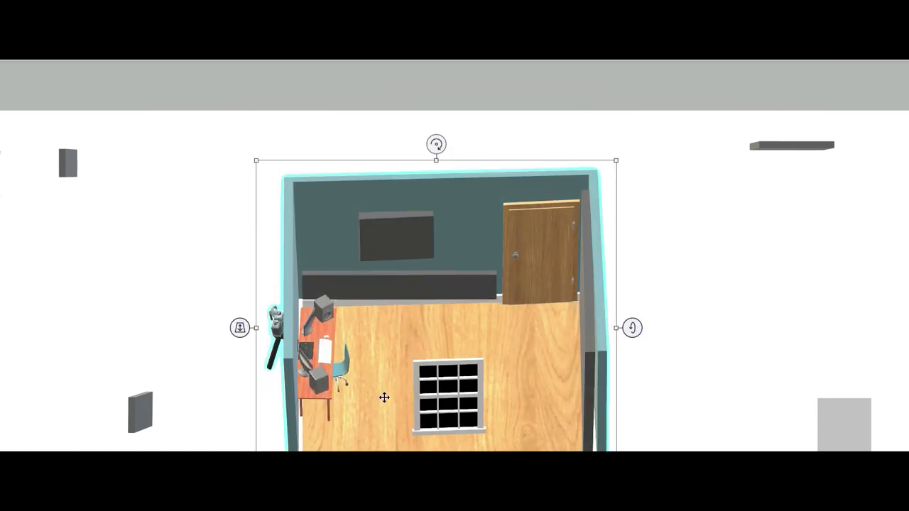
# - Tilt the room back to face front and slide the light-grey panel away to the left
pyautogui.moveTo(633, 328); pyautogui.dragTo(633, 241)
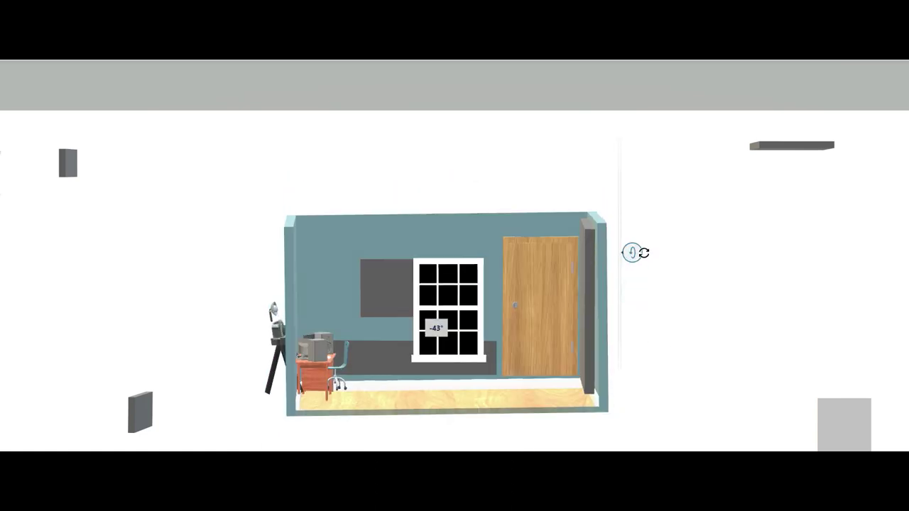
pyautogui.click(75, 259)
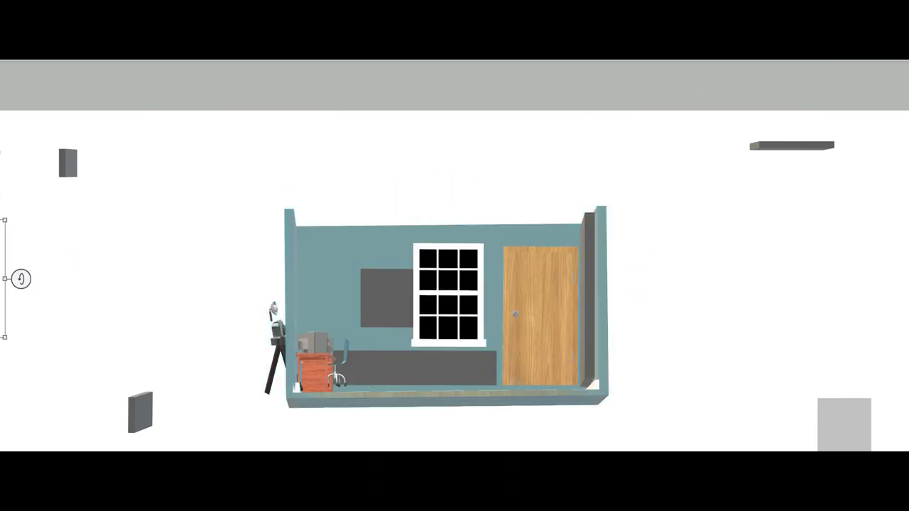
pyautogui.moveTo(371, 300); pyautogui.dragTo(357, 304)
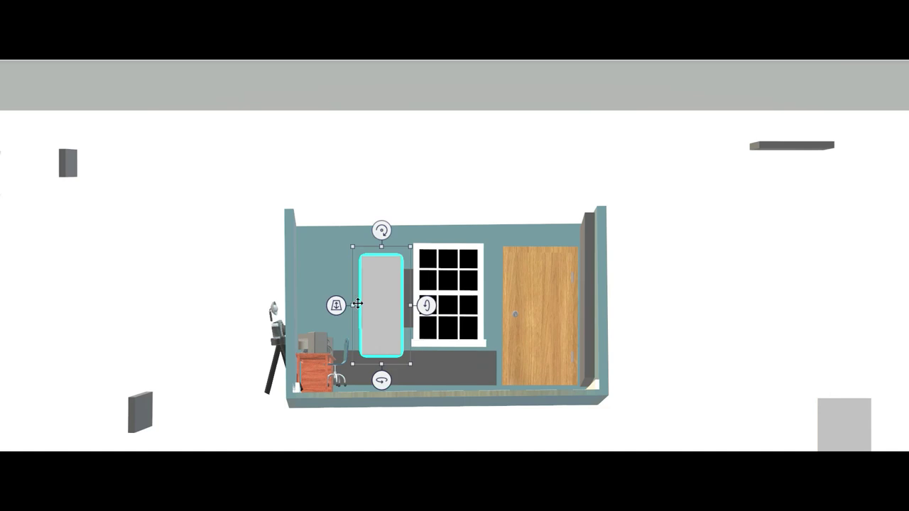
pyautogui.click(336, 305)
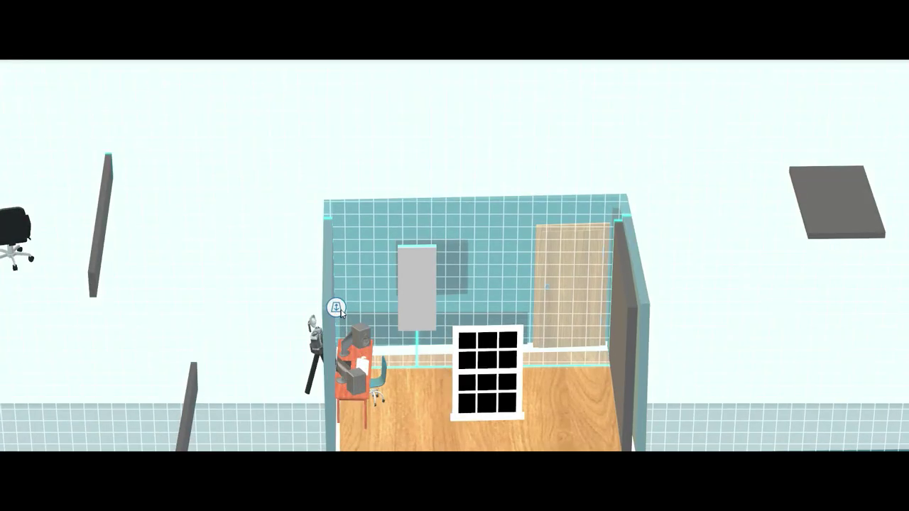
pyautogui.click(338, 307)
pyautogui.moveTo(376, 302); pyautogui.dragTo(108, 306)
# - Place the light-grey panel inside the room left of the window and push it back in depth
pyautogui.moveTo(109, 303)
pyautogui.mouseDown()
pyautogui.moveTo(353, 296)
pyautogui.moveTo(341, 287)
pyautogui.mouseUp()
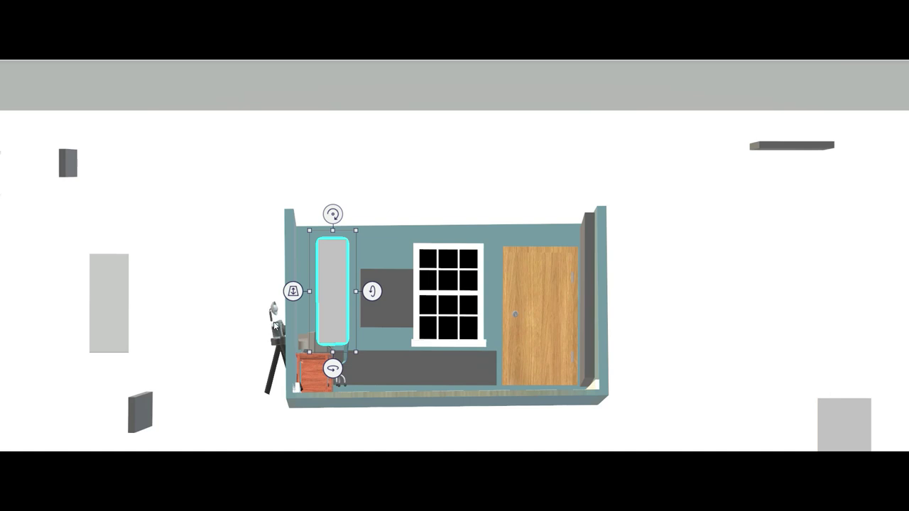
pyautogui.scroll(-3, 274, 325)
pyautogui.scroll(2, 313, 302)
pyautogui.scroll(3, 313, 302)
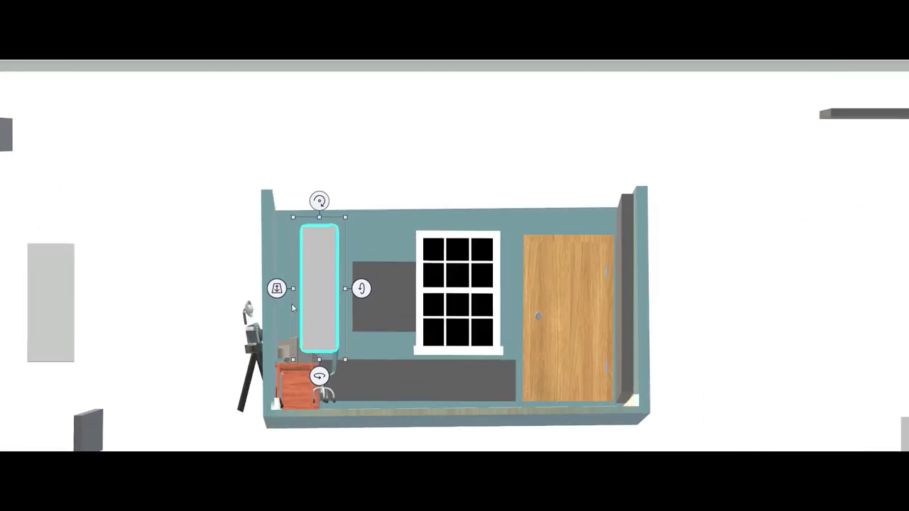
pyautogui.moveTo(277, 289)
pyautogui.mouseDown()
pyautogui.moveTo(285, 293)
pyautogui.moveTo(301, 257)
pyautogui.moveTo(355, 282)
pyautogui.moveTo(306, 284)
pyautogui.moveTo(332, 294)
pyautogui.moveTo(331, 316)
pyautogui.moveTo(288, 337)
pyautogui.mouseUp()
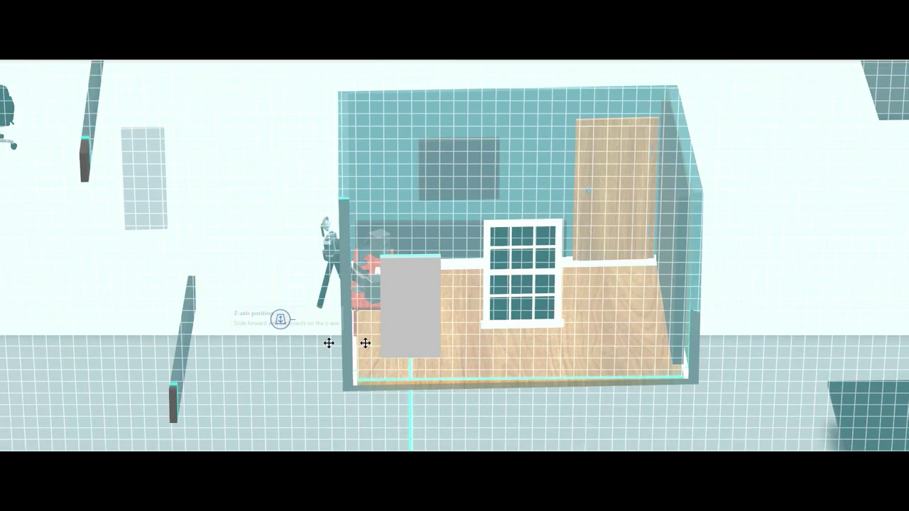
# - Set the panel flush against the back wall, then tip the room to a top-down view
pyautogui.moveTo(287, 337); pyautogui.dragTo(280, 319)
pyautogui.click(562, 345)
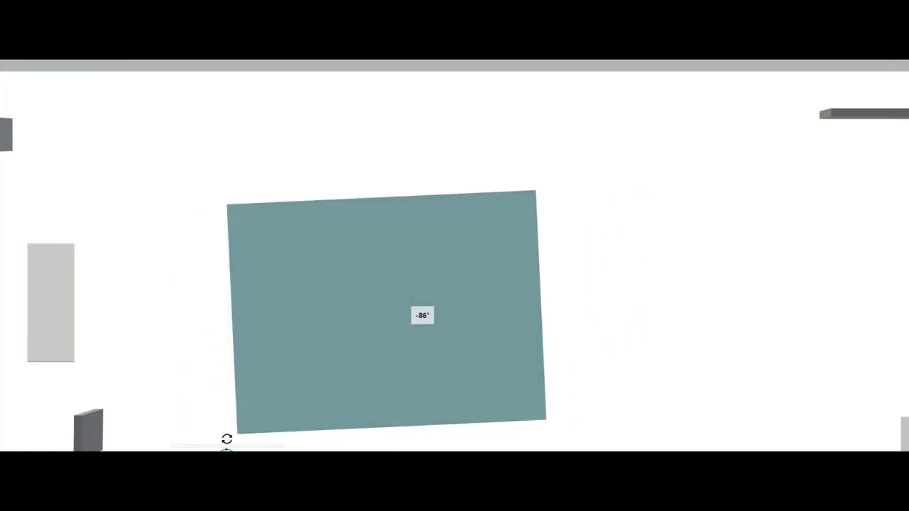
pyautogui.moveTo(572, 312); pyautogui.dragTo(571, 433)
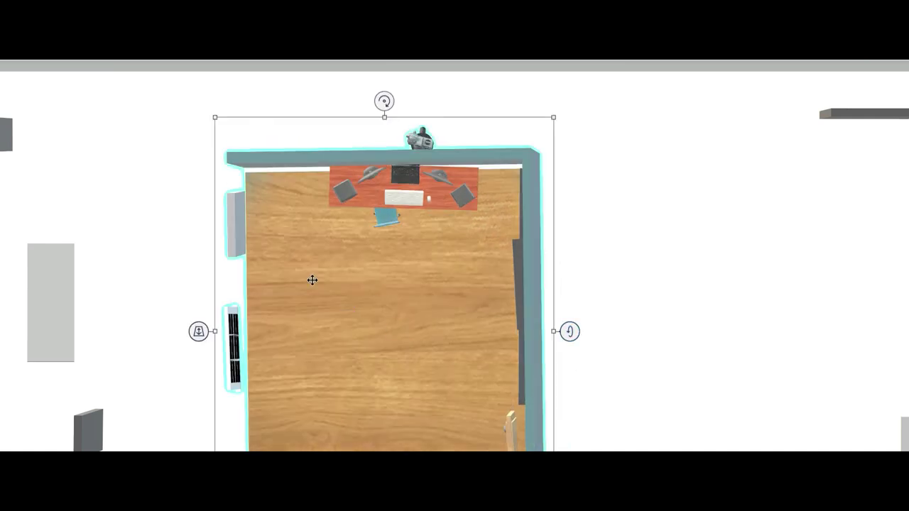
pyautogui.scroll(-2, 555, 254)
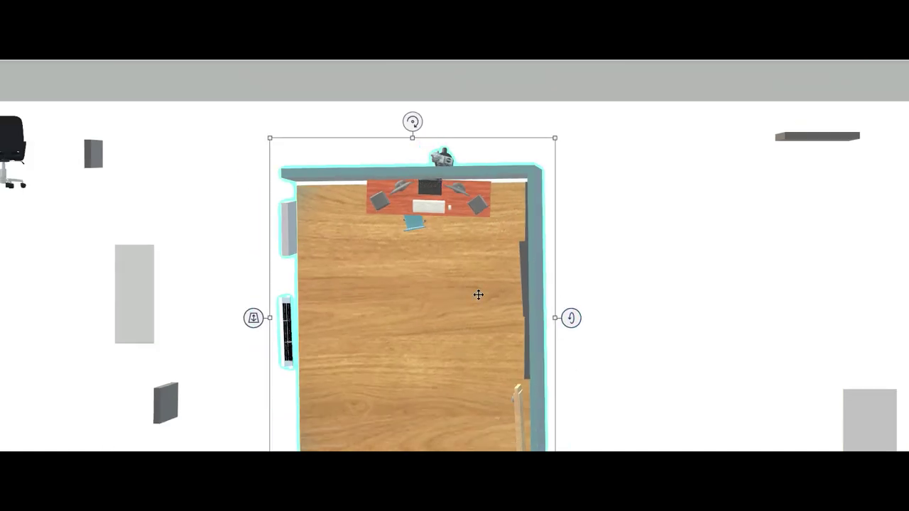
pyautogui.scroll(-2, 581, 333)
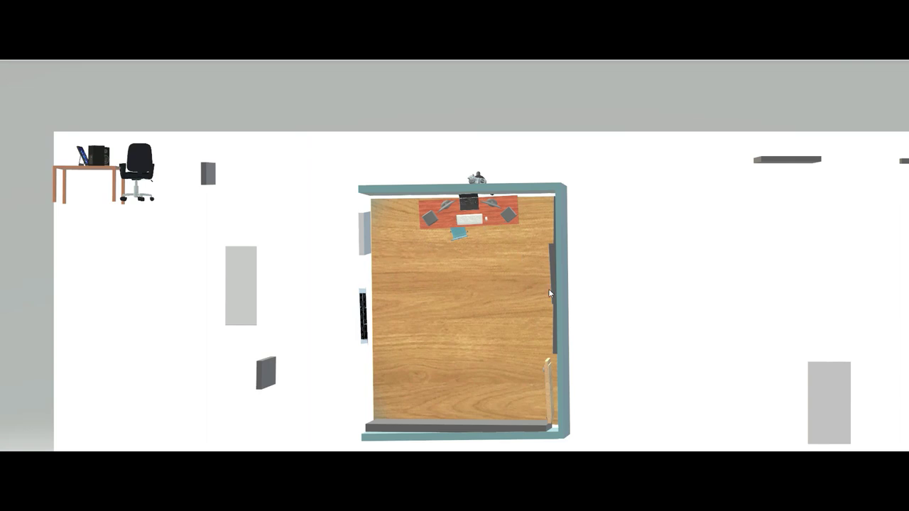
# - Nudge the small wall piece down, group all room parts with Ctrl+G, and tip the group over
pyautogui.click(360, 237)
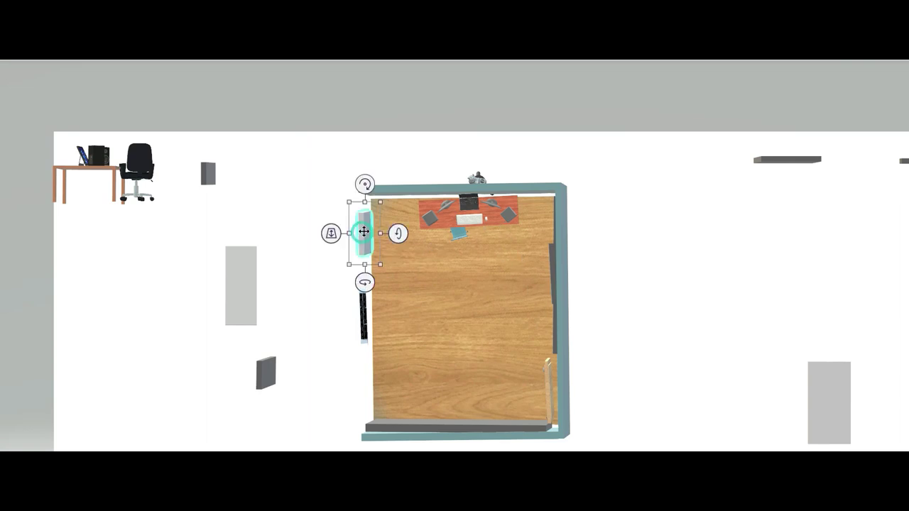
pyautogui.moveTo(361, 237); pyautogui.dragTo(362, 250)
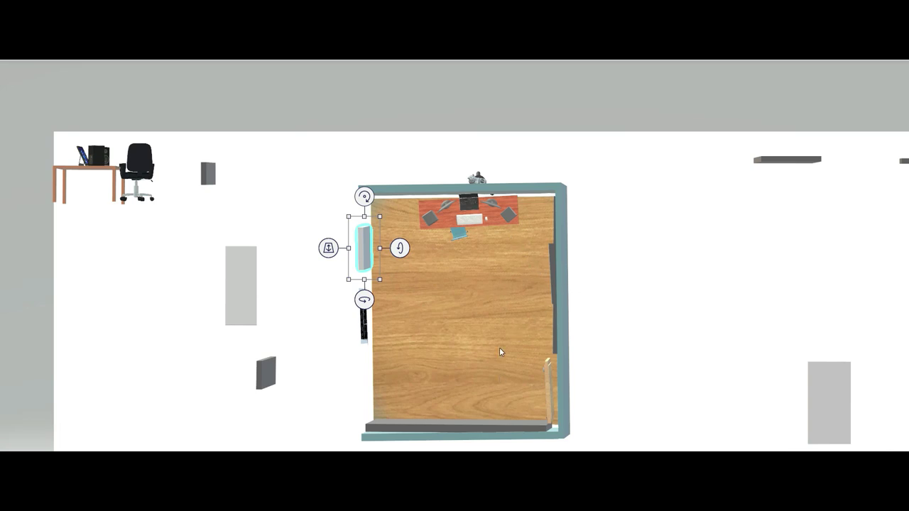
pyautogui.moveTo(327, 163); pyautogui.dragTo(629, 434)
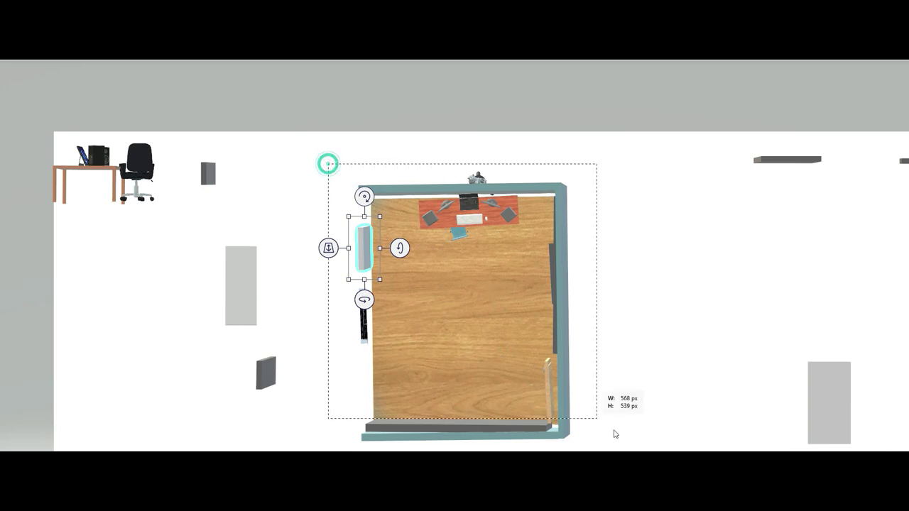
pyautogui.hotkey('ctrl', 'g')
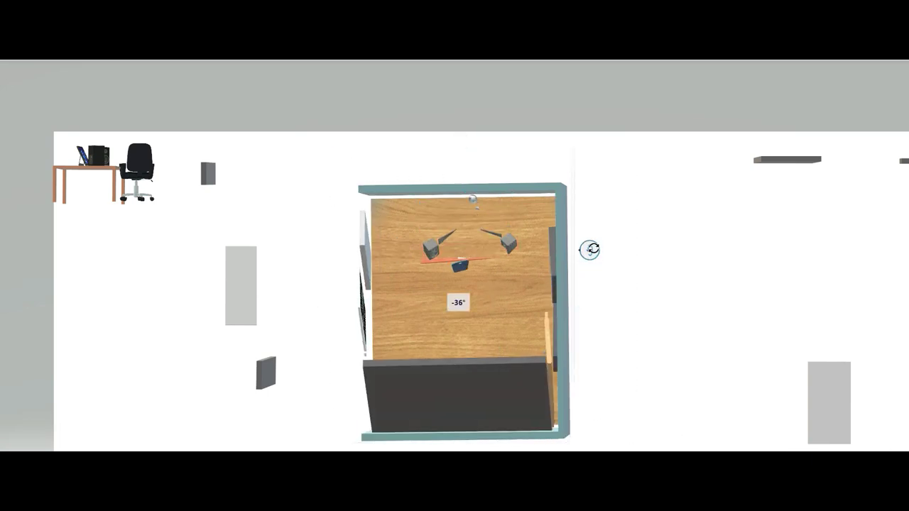
pyautogui.moveTo(597, 306); pyautogui.dragTo(597, 175)
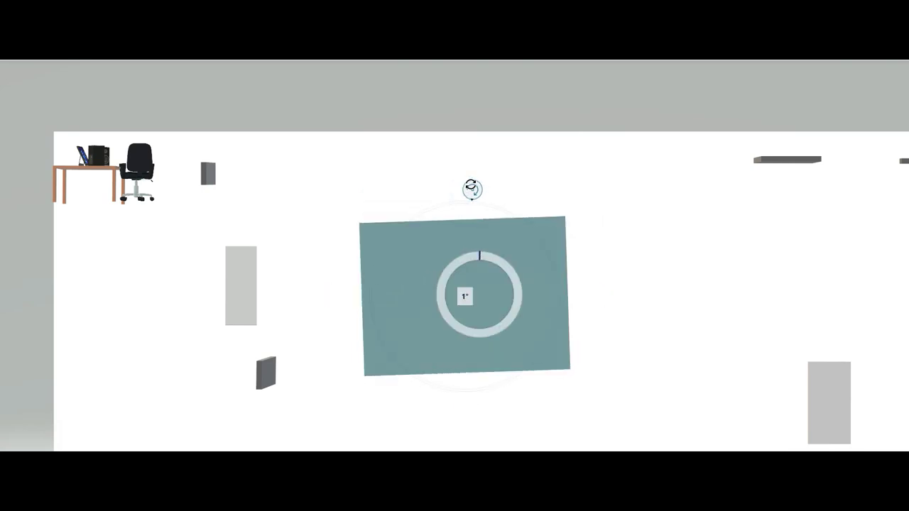
# - Spin the room to reveal its interior and move the window and grey panel out of the room
pyautogui.moveTo(465, 400); pyautogui.dragTo(589, 402)
pyautogui.click(748, 290)
pyautogui.click(495, 312)
pyautogui.moveTo(495, 311); pyautogui.dragTo(896, 313)
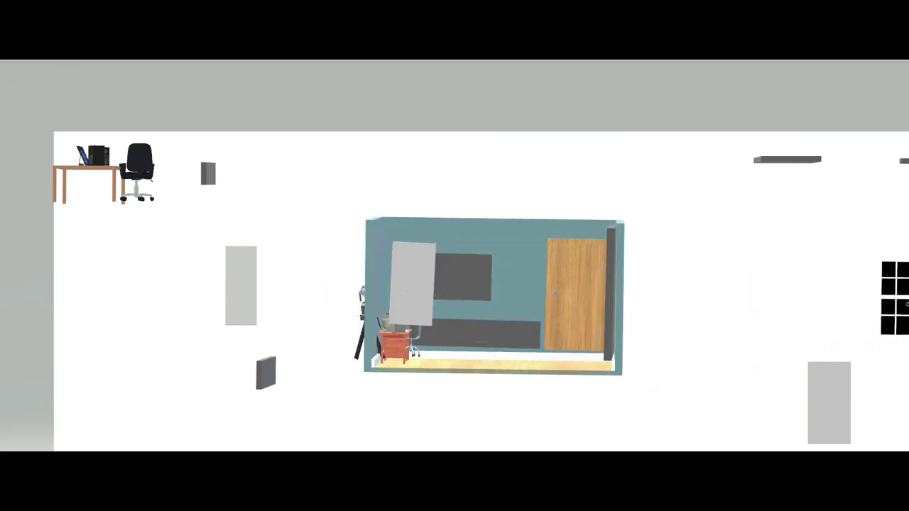
pyautogui.click(412, 286)
pyautogui.moveTo(405, 281); pyautogui.dragTo(154, 338)
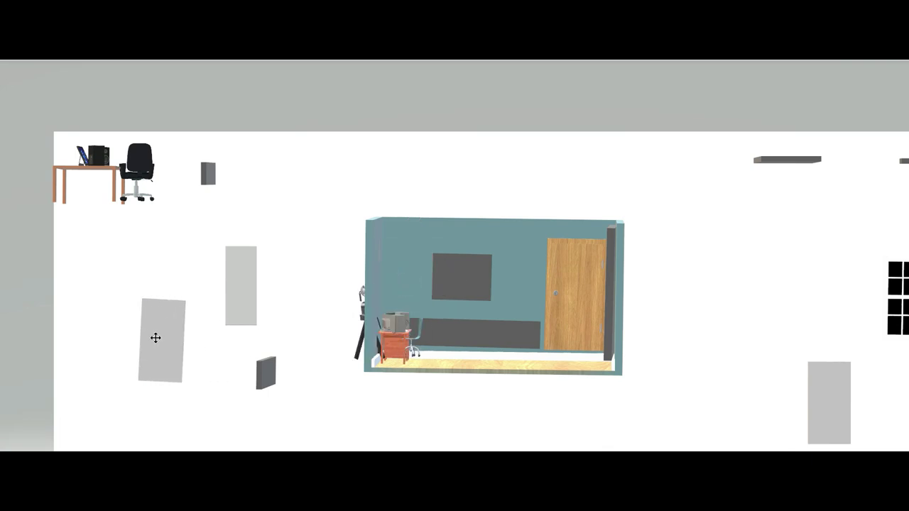
# - Move the grey shelf to the room's top edge and tilt the room into a top-down view
pyautogui.click(774, 165)
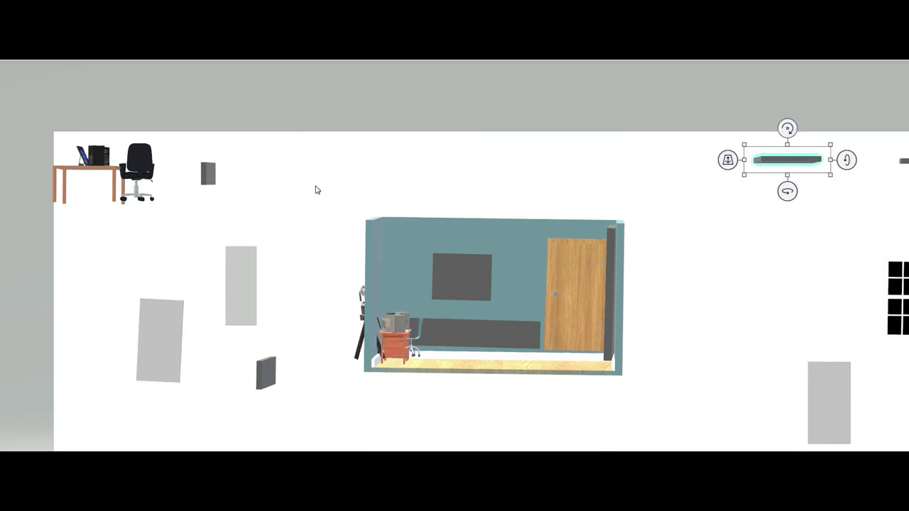
pyautogui.moveTo(317, 190); pyautogui.dragTo(467, 202)
pyautogui.click(676, 188)
pyautogui.moveTo(773, 172); pyautogui.dragTo(416, 221)
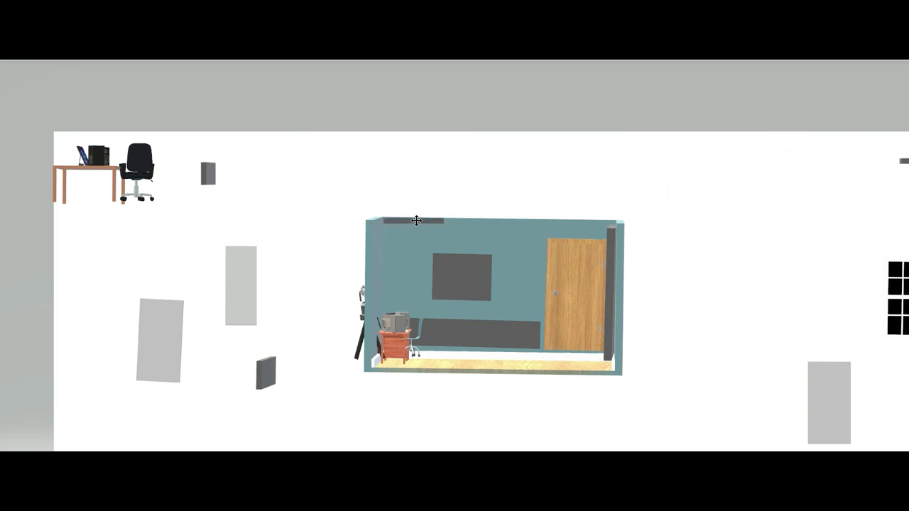
pyautogui.moveTo(307, 185); pyautogui.dragTo(698, 395)
pyautogui.moveTo(654, 296); pyautogui.dragTo(654, 373)
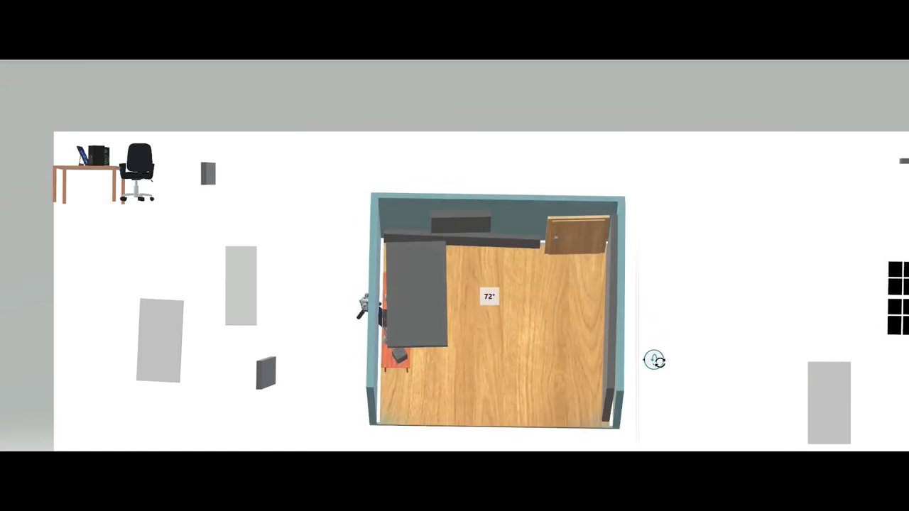
pyautogui.moveTo(380, 295); pyautogui.dragTo(393, 277)
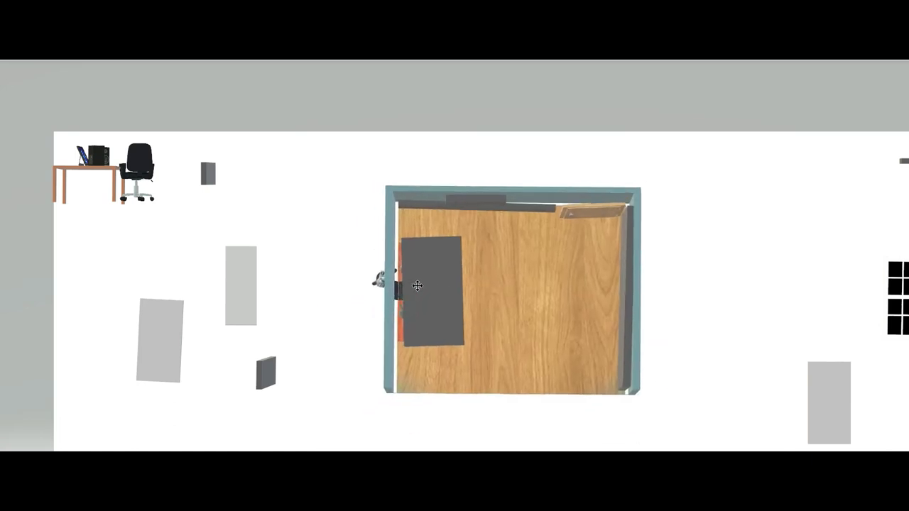
# - Nudge the dark grey desk block slightly right and turn the room 90° so the desk is at top
pyautogui.click(714, 240)
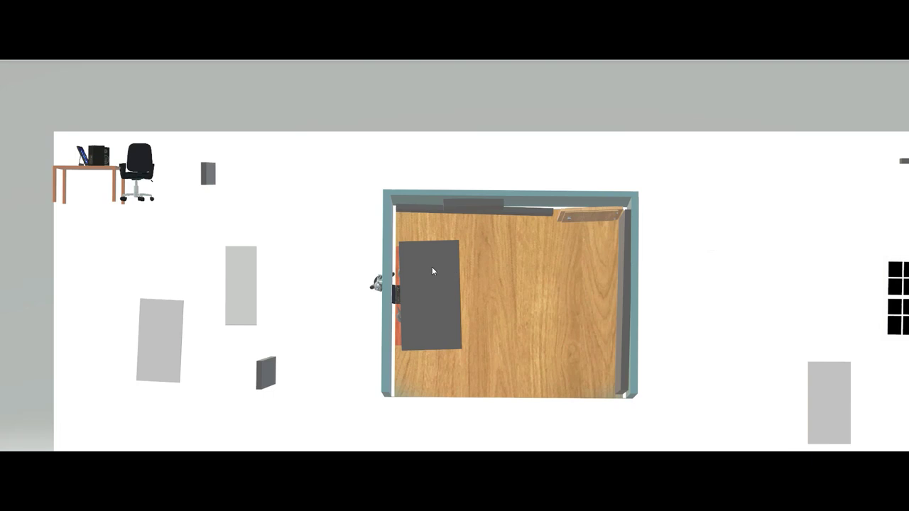
pyautogui.click(431, 277)
pyautogui.moveTo(436, 284)
pyautogui.mouseDown()
pyautogui.moveTo(511, 270)
pyautogui.moveTo(450, 286)
pyautogui.mouseUp()
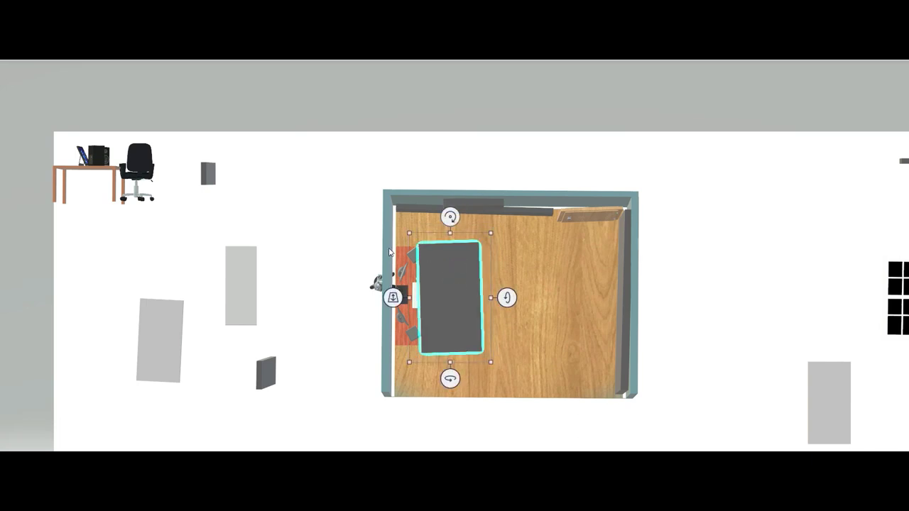
pyautogui.moveTo(313, 162); pyautogui.dragTo(700, 420)
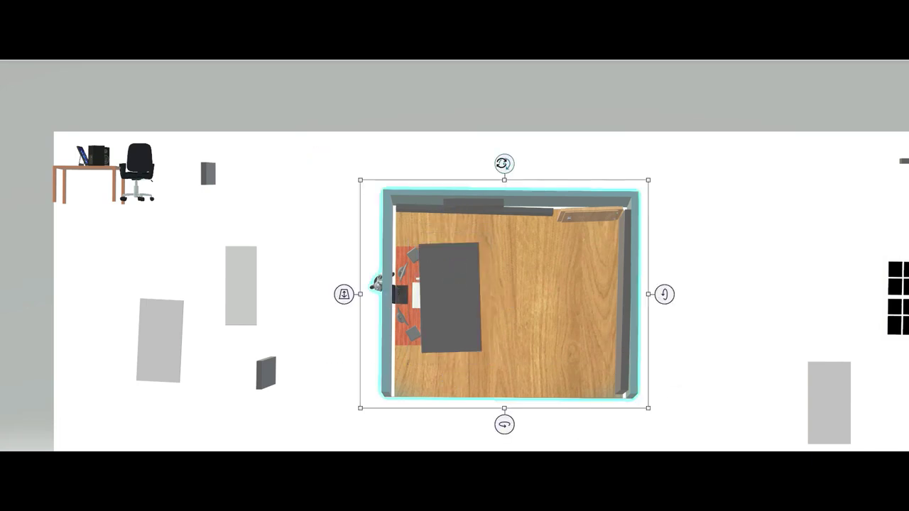
pyautogui.moveTo(503, 163); pyautogui.dragTo(731, 284)
# - Shift the desk block slightly and rotate it a few degrees
pyautogui.click(493, 238)
pyautogui.moveTo(493, 237); pyautogui.dragTo(481, 245)
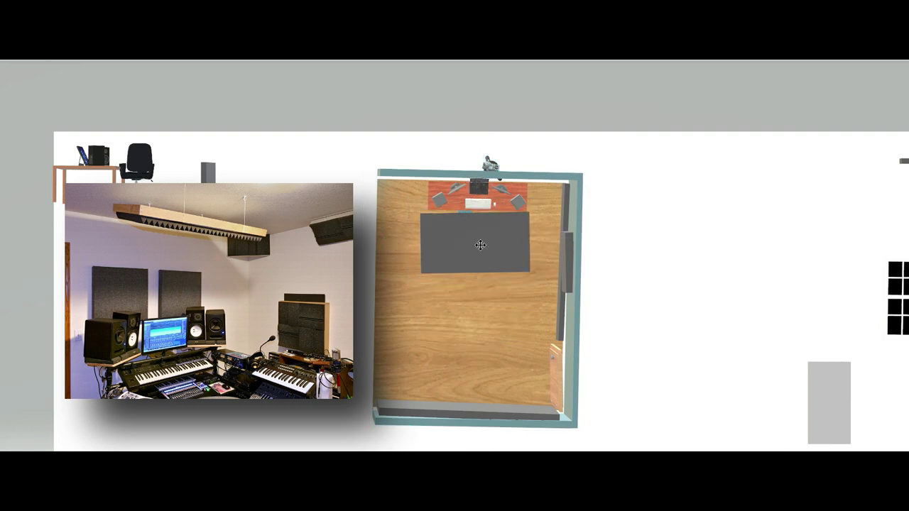
pyautogui.click(497, 243)
pyautogui.moveTo(477, 186); pyautogui.dragTo(481, 186)
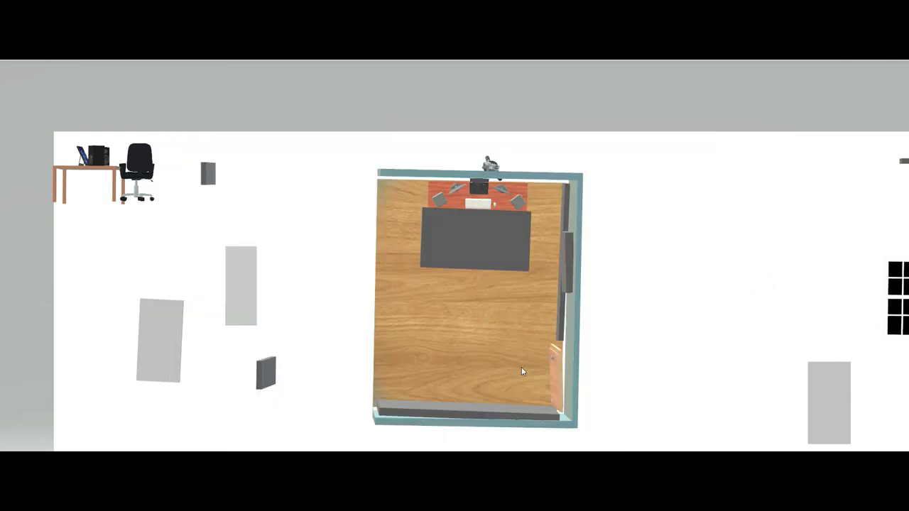
# - Tilt and turn the room through several views back to a level front view
pyautogui.moveTo(345, 153); pyautogui.dragTo(656, 435)
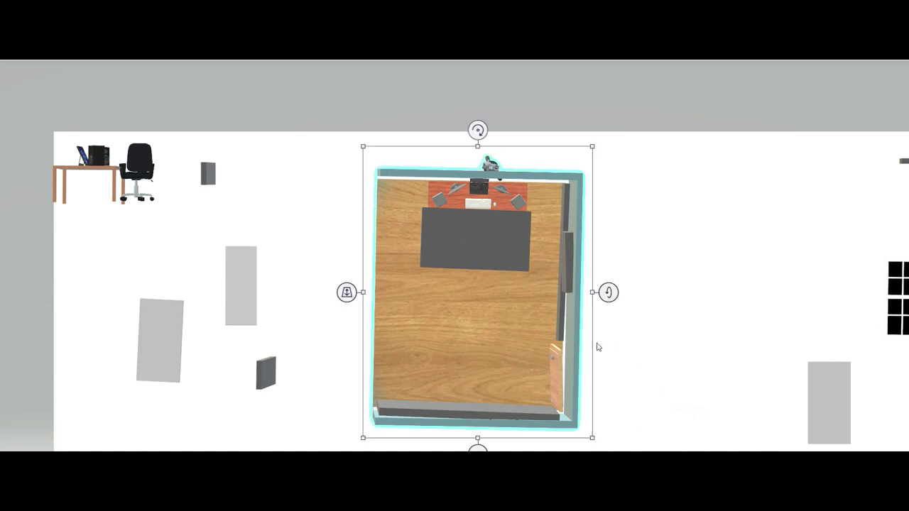
pyautogui.moveTo(609, 293); pyautogui.dragTo(613, 160)
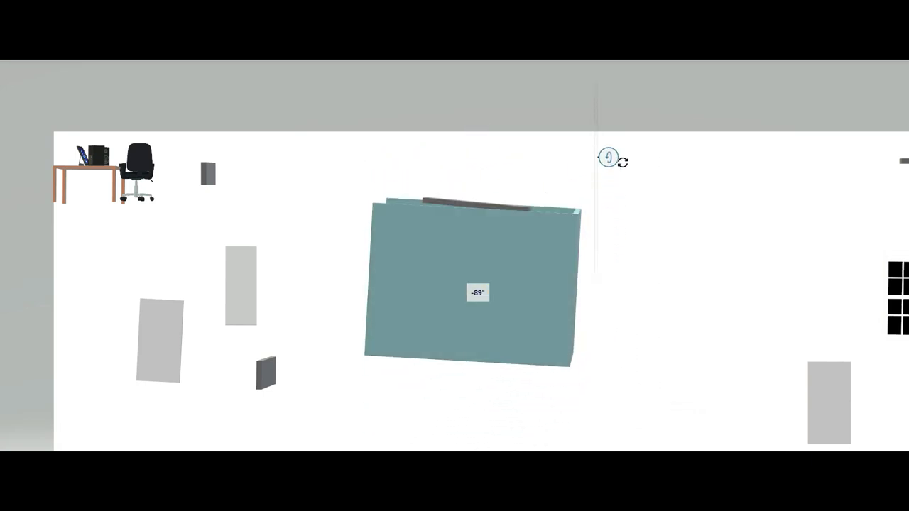
pyautogui.moveTo(472, 392)
pyautogui.mouseDown()
pyautogui.moveTo(587, 379)
pyautogui.moveTo(574, 384)
pyautogui.mouseUp()
pyautogui.moveTo(665, 279); pyautogui.dragTo(665, 279)
pyautogui.moveTo(502, 392); pyautogui.dragTo(504, 387)
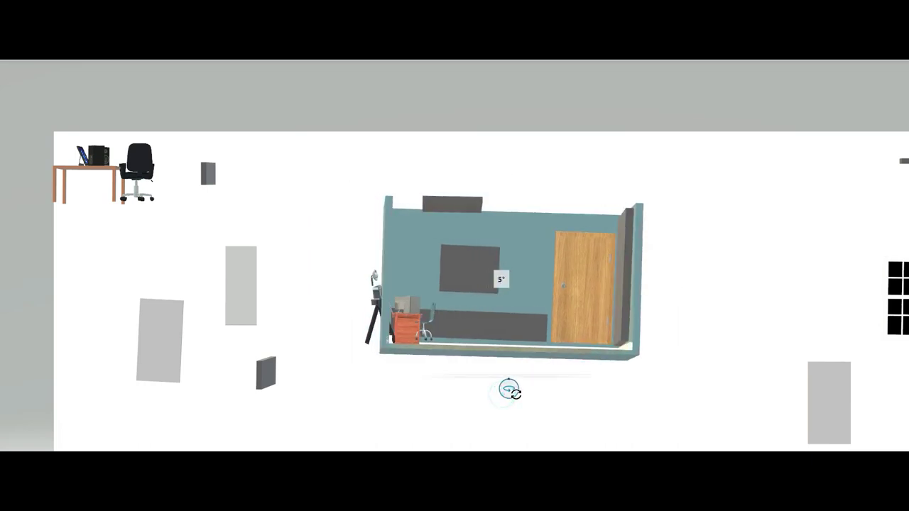
pyautogui.moveTo(501, 171); pyautogui.dragTo(493, 173)
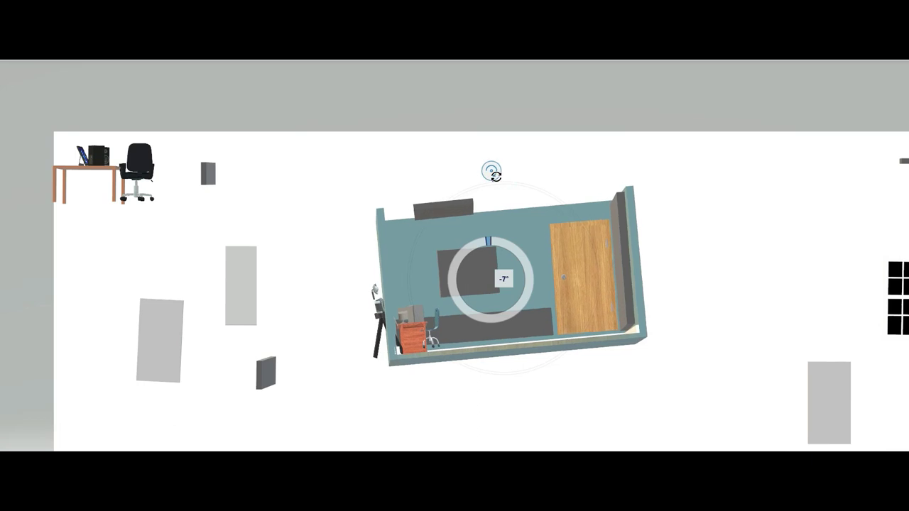
pyautogui.click(860, 246)
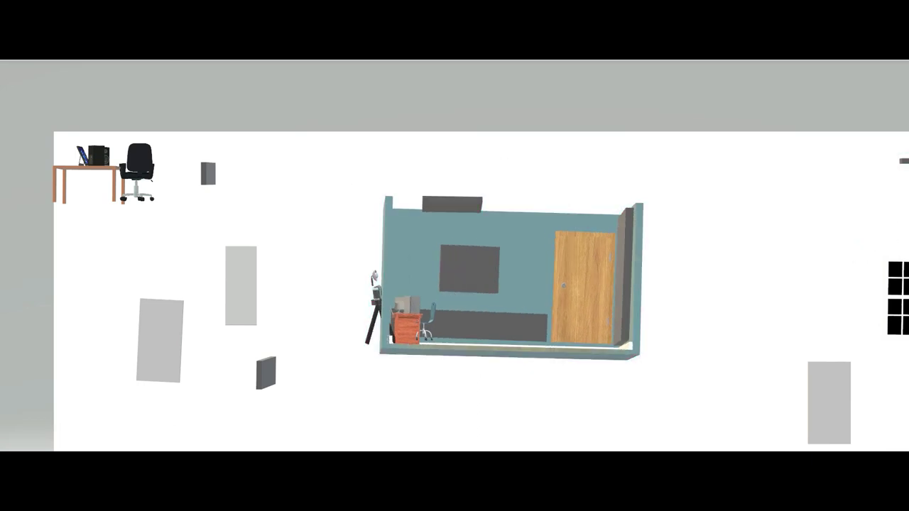
# - Place the grey bar along the top of the back wall, then undo the room's last rotation
pyautogui.moveTo(896, 169)
pyautogui.mouseDown()
pyautogui.moveTo(618, 185)
pyautogui.moveTo(560, 229)
pyautogui.mouseUp()
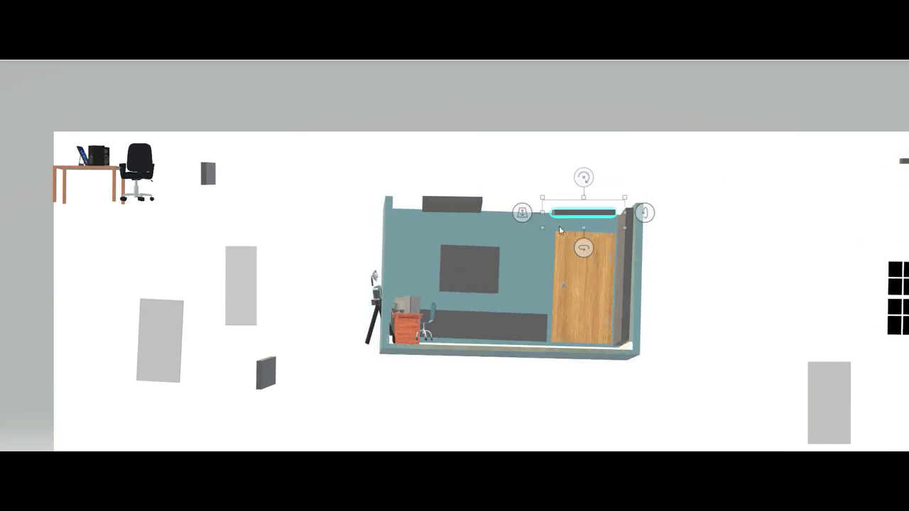
pyautogui.moveTo(327, 162); pyautogui.dragTo(714, 351)
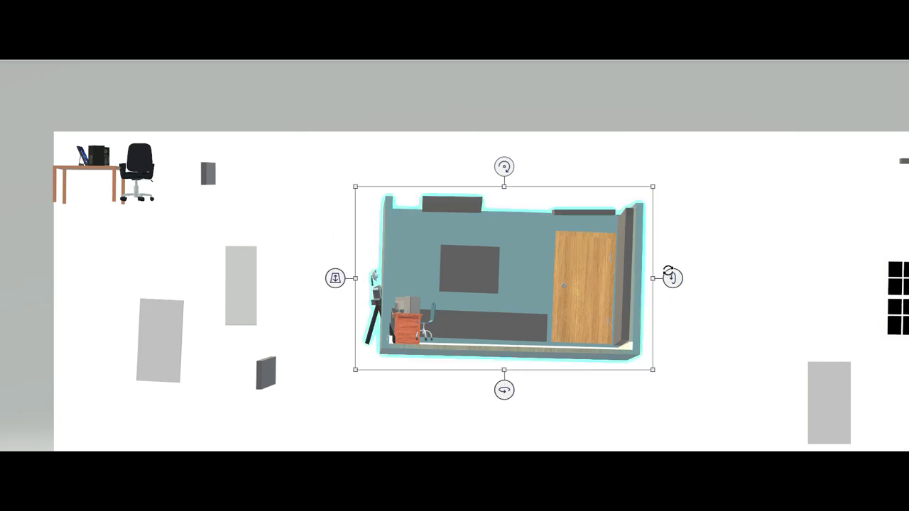
pyautogui.hotkey('ctrl', 'z')
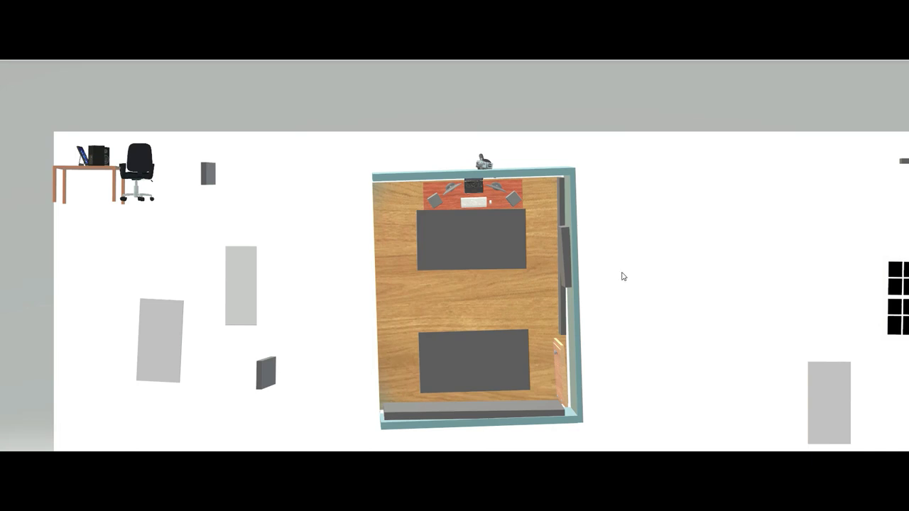
# - Tilt the whole room to bring the ceiling panels into view
pyautogui.moveTo(324, 146); pyautogui.dragTo(632, 444)
pyautogui.click(703, 307)
pyautogui.moveTo(312, 136); pyautogui.dragTo(654, 443)
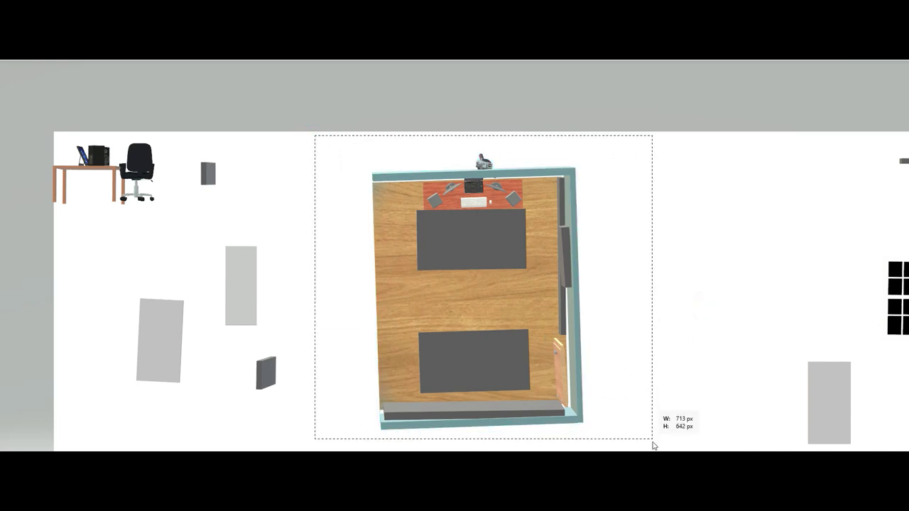
pyautogui.moveTo(605, 291); pyautogui.dragTo(608, 155)
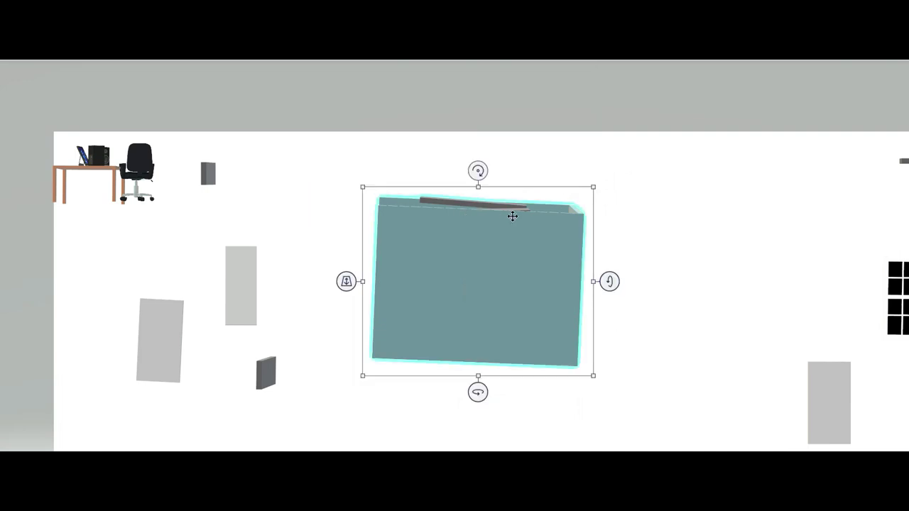
pyautogui.moveTo(609, 282); pyautogui.dragTo(609, 309)
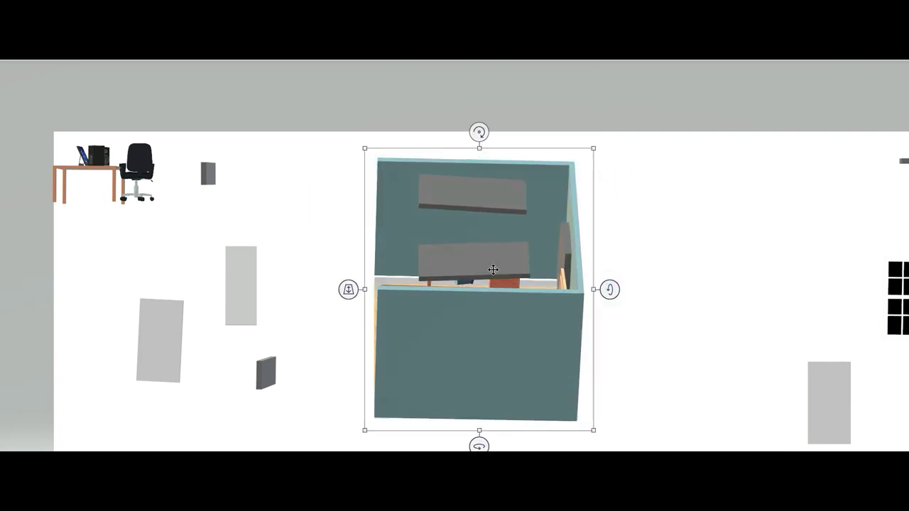
# - Rotate the new ceiling panel a few degrees and adjust its angle and position
pyautogui.click(444, 252)
pyautogui.moveTo(474, 216); pyautogui.dragTo(506, 219)
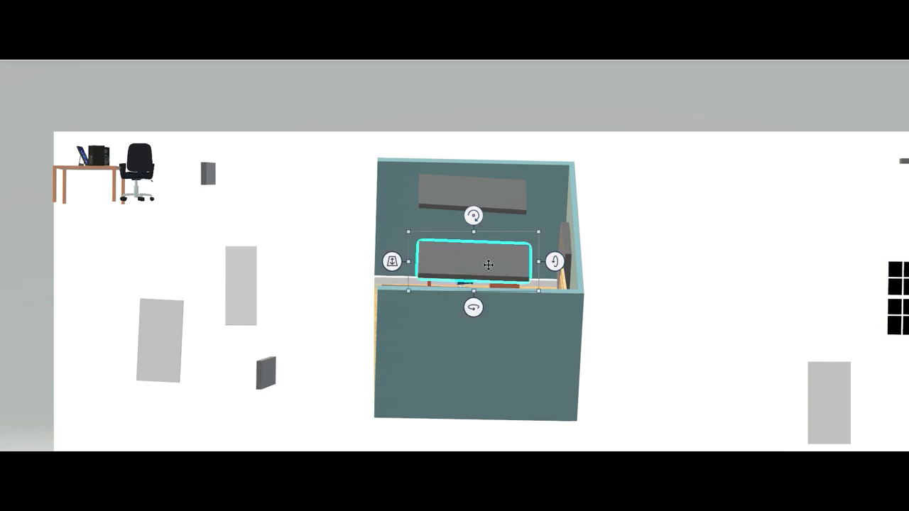
pyautogui.moveTo(489, 265); pyautogui.dragTo(488, 277)
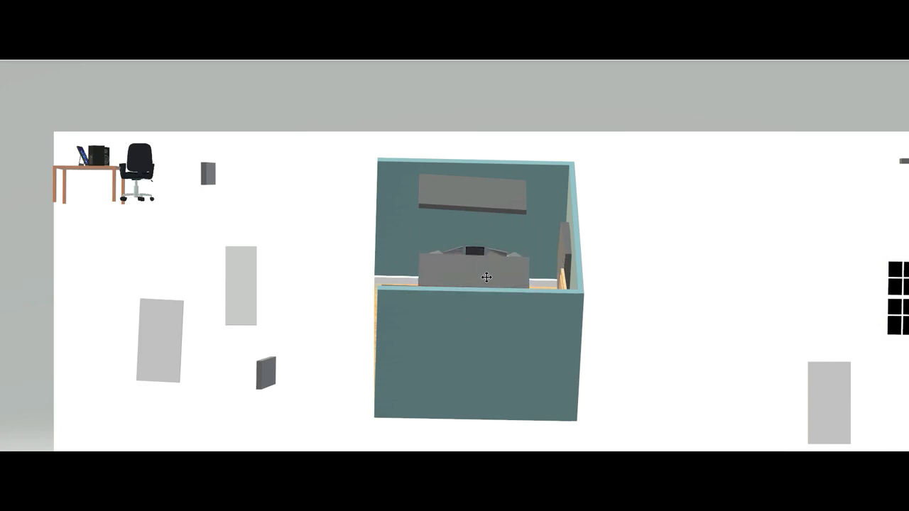
pyautogui.click(487, 277)
pyautogui.click(485, 205)
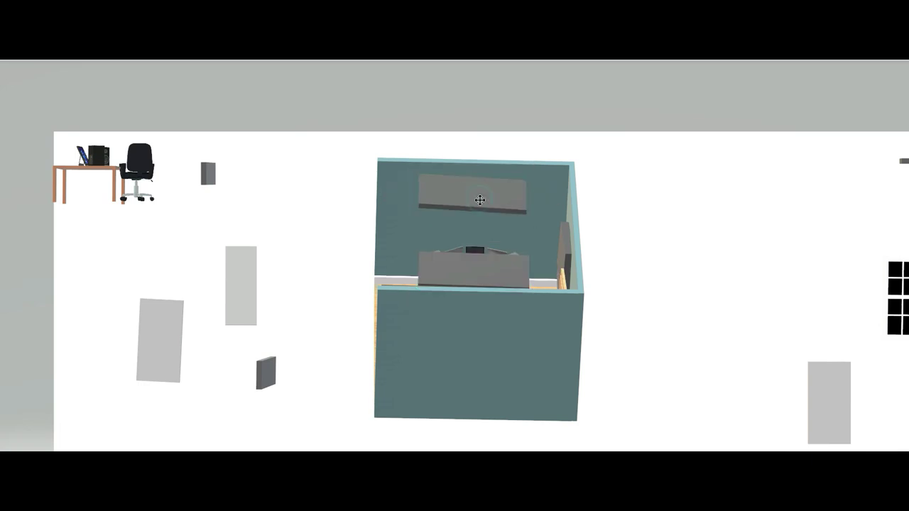
# - Turn the room to check the interior, straighten its front view, and tilt it back top-down
pyautogui.moveTo(347, 134); pyautogui.dragTo(639, 428)
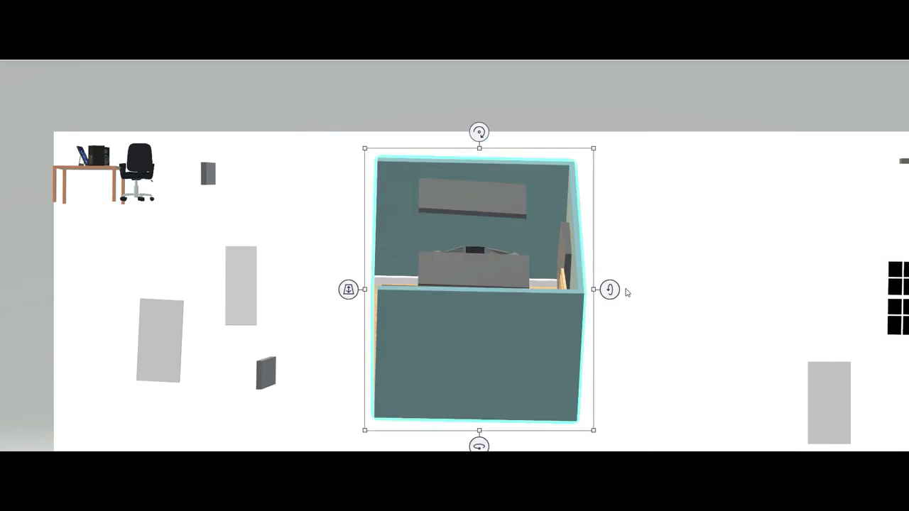
pyautogui.moveTo(608, 287); pyautogui.dragTo(609, 241)
pyautogui.moveTo(477, 384); pyautogui.dragTo(584, 386)
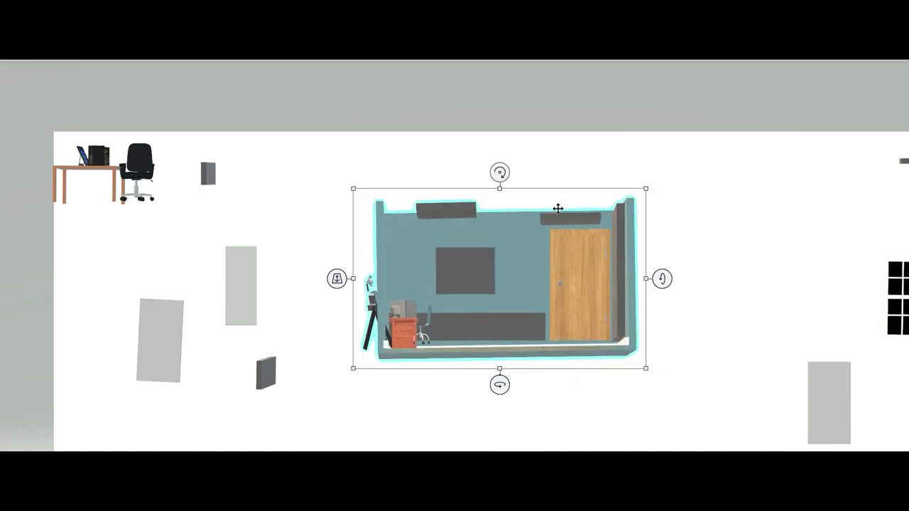
pyautogui.click(563, 213)
pyautogui.click(661, 211)
pyautogui.moveTo(341, 175); pyautogui.dragTo(735, 388)
pyautogui.moveTo(501, 385)
pyautogui.mouseDown()
pyautogui.moveTo(514, 359)
pyautogui.moveTo(544, 363)
pyautogui.mouseUp()
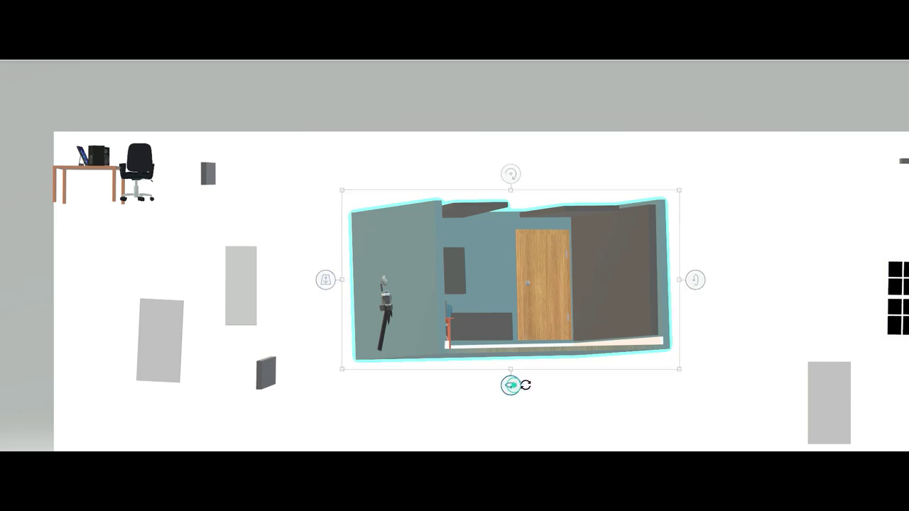
pyautogui.moveTo(510, 385); pyautogui.dragTo(475, 384)
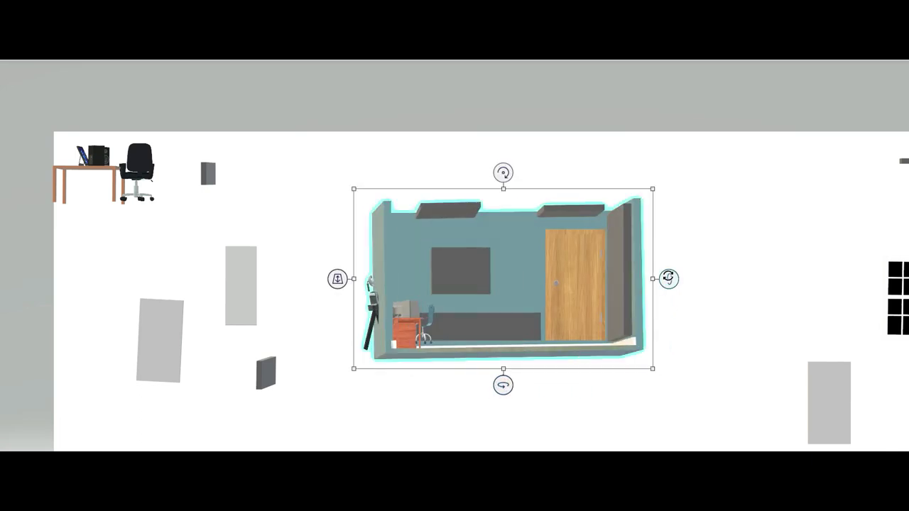
pyautogui.moveTo(668, 279); pyautogui.dragTo(653, 365)
# - Mount the dark grey wall panel on the room's top wall and tilt the room to check it
pyautogui.click(828, 194)
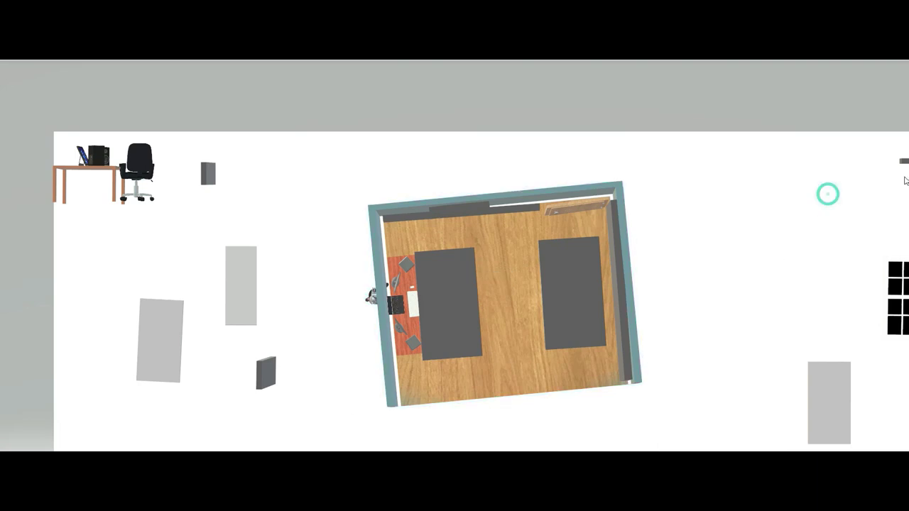
pyautogui.click(901, 162)
pyautogui.moveTo(901, 162)
pyautogui.mouseDown()
pyautogui.moveTo(528, 158)
pyautogui.moveTo(551, 205)
pyautogui.moveTo(733, 176)
pyautogui.mouseUp()
pyautogui.click(643, 284)
pyautogui.moveTo(660, 288)
pyautogui.mouseDown()
pyautogui.moveTo(675, 442)
pyautogui.moveTo(670, 183)
pyautogui.mouseUp()
pyautogui.moveTo(850, 161); pyautogui.dragTo(564, 215)
# - Tilt the room back to top-down, then turn it through a side view to a flat front view
pyautogui.click(497, 284)
pyautogui.moveTo(670, 277); pyautogui.dragTo(669, 398)
pyautogui.click(561, 213)
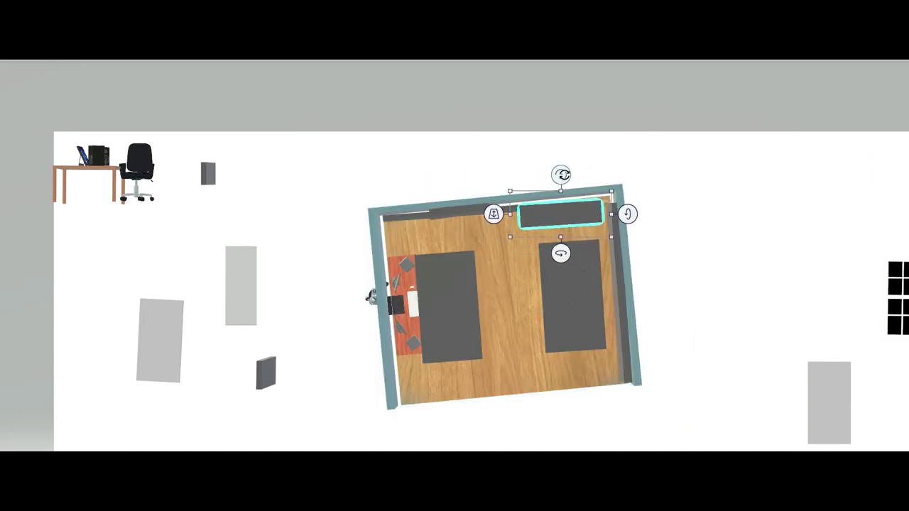
pyautogui.click(560, 213)
pyautogui.moveTo(666, 293)
pyautogui.mouseDown()
pyautogui.moveTo(650, 302)
pyautogui.moveTo(693, 167)
pyautogui.mouseUp()
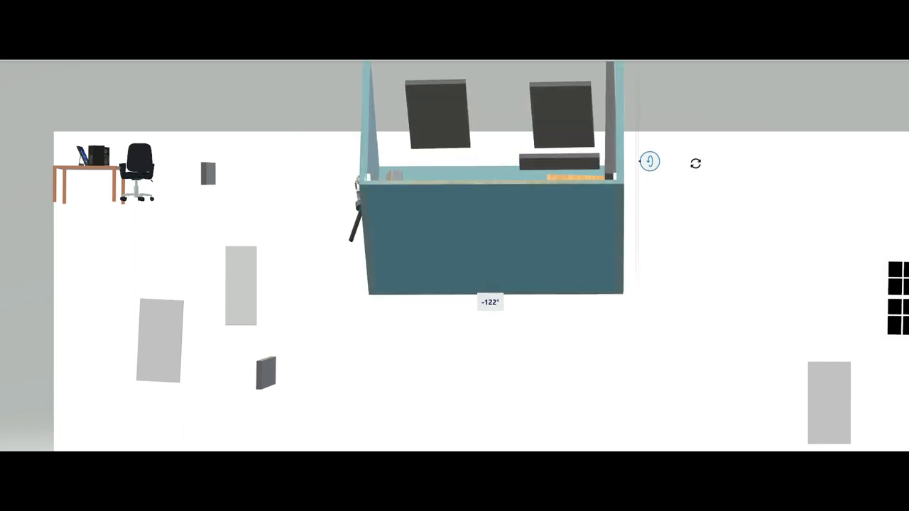
pyautogui.moveTo(694, 164)
pyautogui.mouseDown()
pyautogui.moveTo(672, 237)
pyautogui.moveTo(689, 175)
pyautogui.moveTo(682, 197)
pyautogui.mouseUp()
pyautogui.moveTo(488, 327)
pyautogui.mouseDown()
pyautogui.moveTo(588, 330)
pyautogui.moveTo(412, 319)
pyautogui.moveTo(434, 307)
pyautogui.moveTo(445, 327)
pyautogui.moveTo(509, 329)
pyautogui.mouseUp()
pyautogui.moveTo(667, 219); pyautogui.dragTo(668, 231)
# - Lower the room on the slide and rotate it back to a nearly level view
pyautogui.moveTo(505, 228); pyautogui.dragTo(499, 276)
pyautogui.click(736, 239)
pyautogui.moveTo(377, 219); pyautogui.dragTo(681, 381)
pyautogui.moveTo(489, 169); pyautogui.dragTo(479, 173)
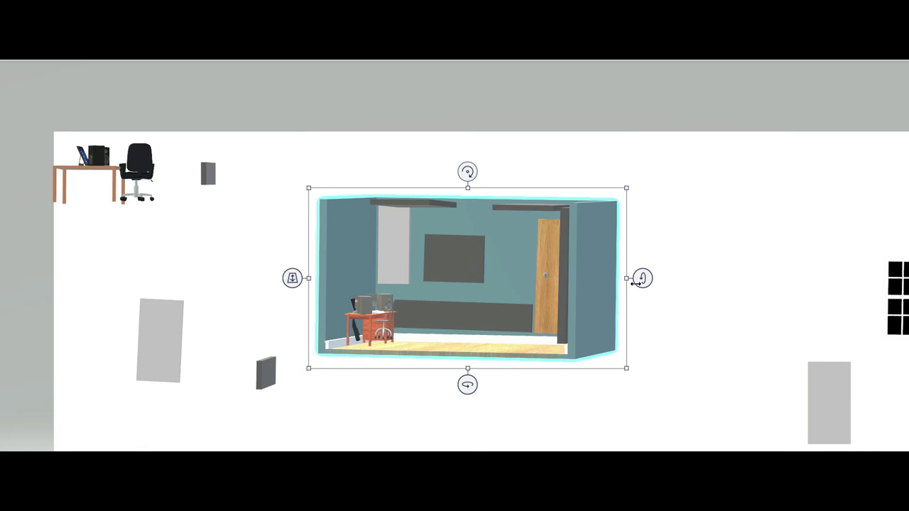
pyautogui.moveTo(636, 283)
pyautogui.mouseDown()
pyautogui.moveTo(656, 288)
pyautogui.moveTo(653, 297)
pyautogui.moveTo(653, 277)
pyautogui.mouseUp()
# - Nudge the whiteboard panel lower, then drop the window on the back wall and the grey panel on the door
pyautogui.click(396, 240)
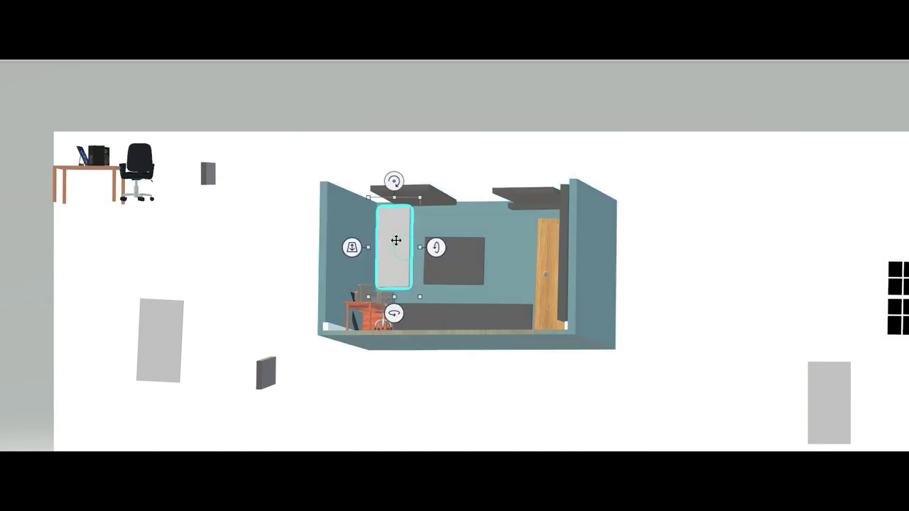
pyautogui.moveTo(396, 240); pyautogui.dragTo(396, 250)
pyautogui.click(403, 254)
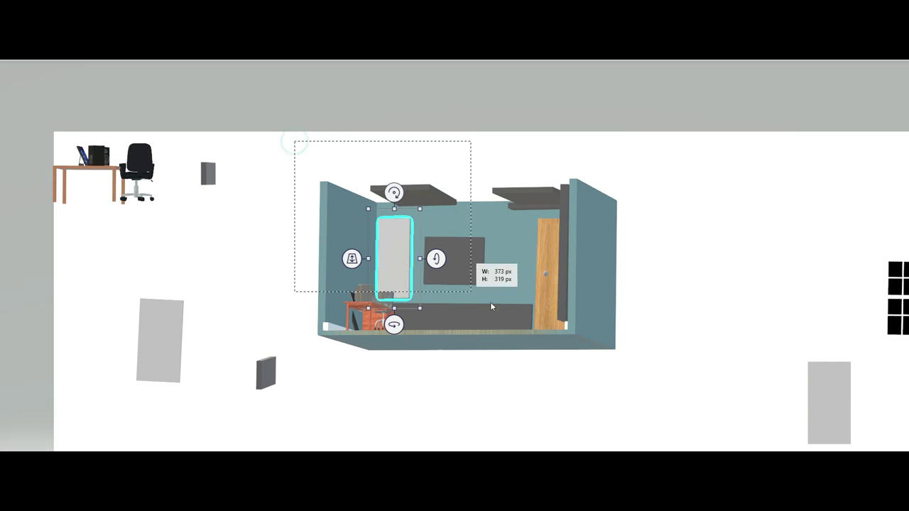
pyautogui.moveTo(645, 366); pyautogui.dragTo(643, 363)
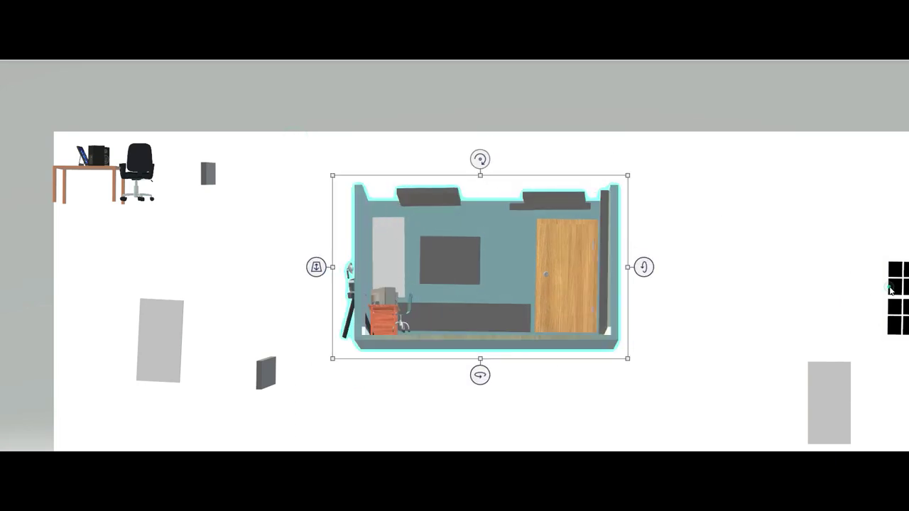
pyautogui.moveTo(890, 290); pyautogui.dragTo(498, 261)
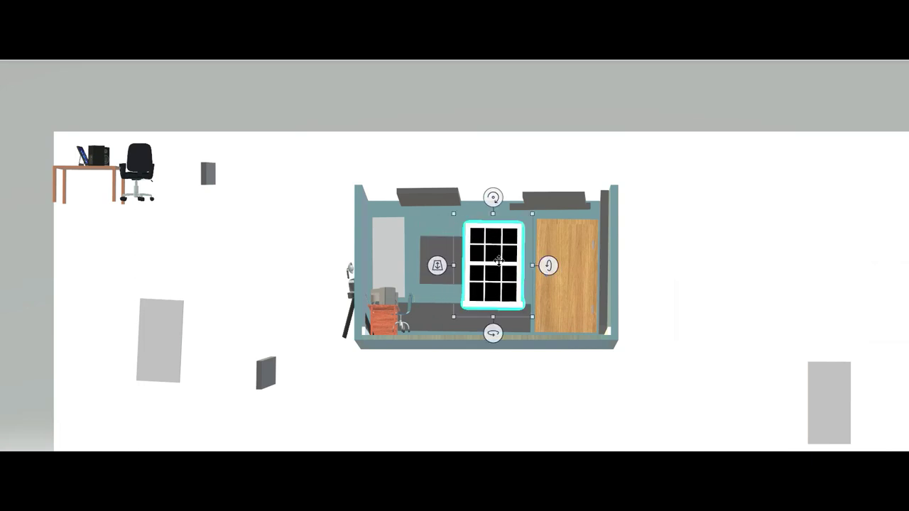
pyautogui.moveTo(808, 389); pyautogui.dragTo(571, 280)
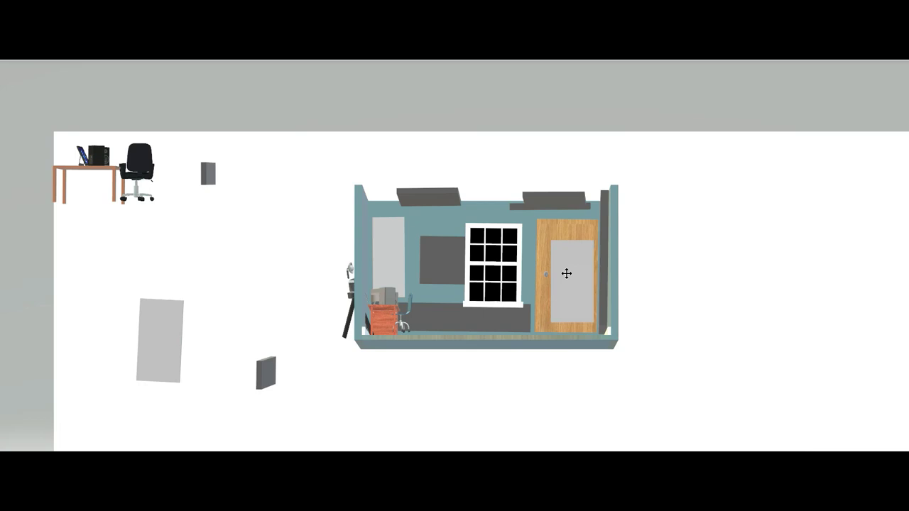
pyautogui.click(567, 273)
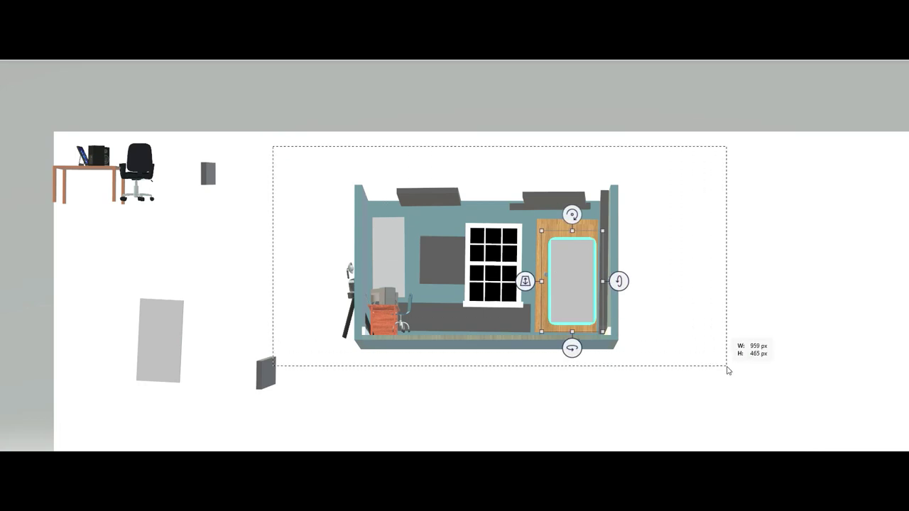
pyautogui.moveTo(727, 370); pyautogui.dragTo(726, 375)
# - Move the window out to the slide's right side and tilt the room to view it from above
pyautogui.click(490, 256)
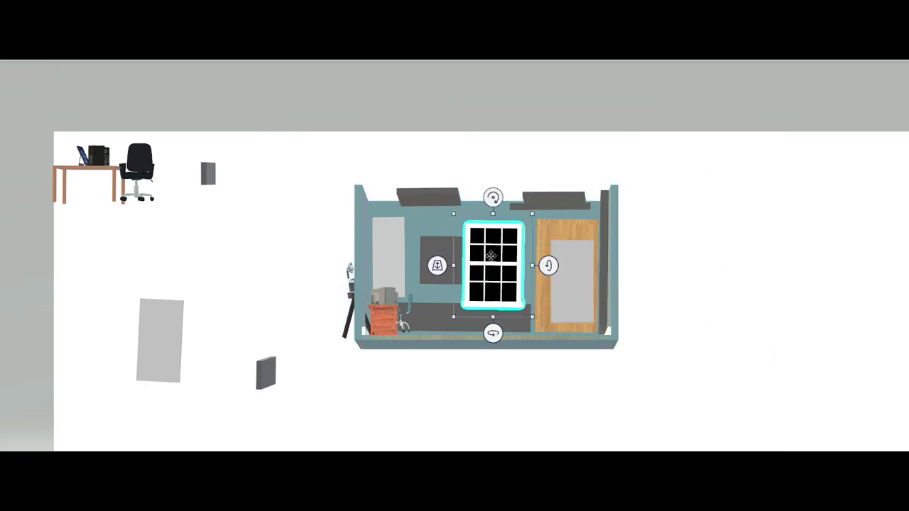
pyautogui.moveTo(491, 256); pyautogui.dragTo(618, 270)
pyautogui.moveTo(332, 161); pyautogui.dragTo(643, 344)
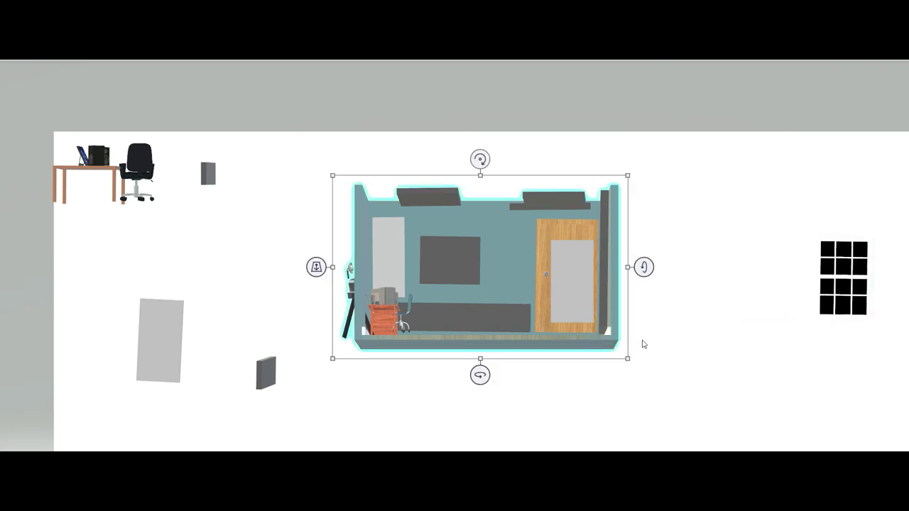
pyautogui.moveTo(643, 267); pyautogui.dragTo(644, 320)
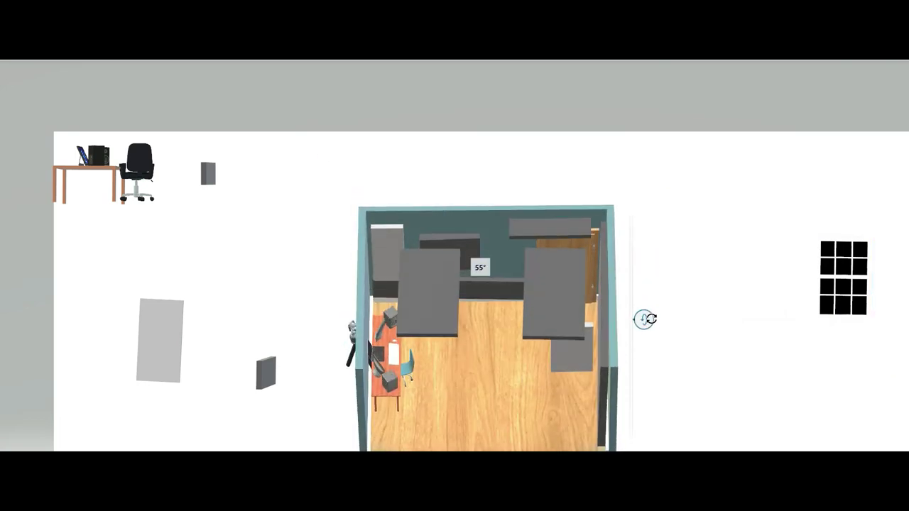
# - Adjust the small grey box's depth and move it lower in the room, before the door
pyautogui.click(565, 366)
pyautogui.moveTo(526, 347); pyautogui.dragTo(494, 435)
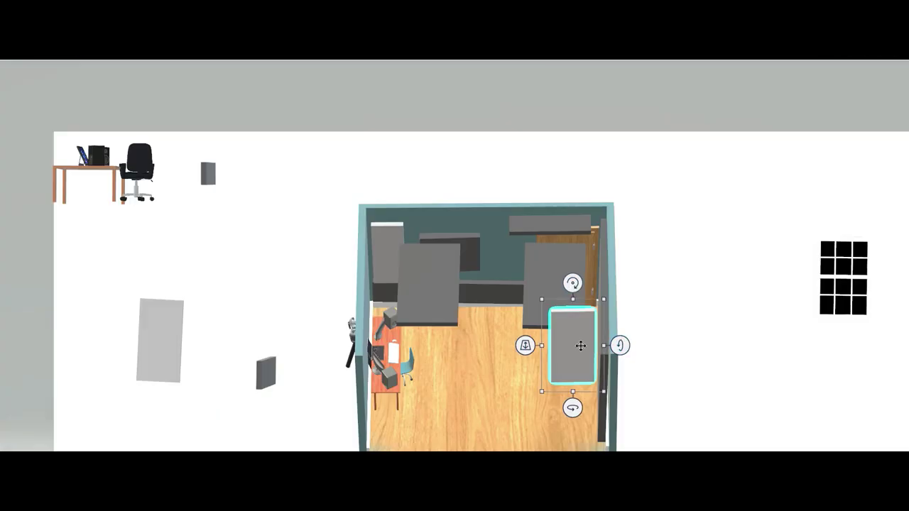
pyautogui.moveTo(580, 345)
pyautogui.mouseDown()
pyautogui.moveTo(574, 412)
pyautogui.moveTo(567, 270)
pyautogui.moveTo(562, 297)
pyautogui.moveTo(570, 299)
pyautogui.mouseUp()
pyautogui.click(562, 301)
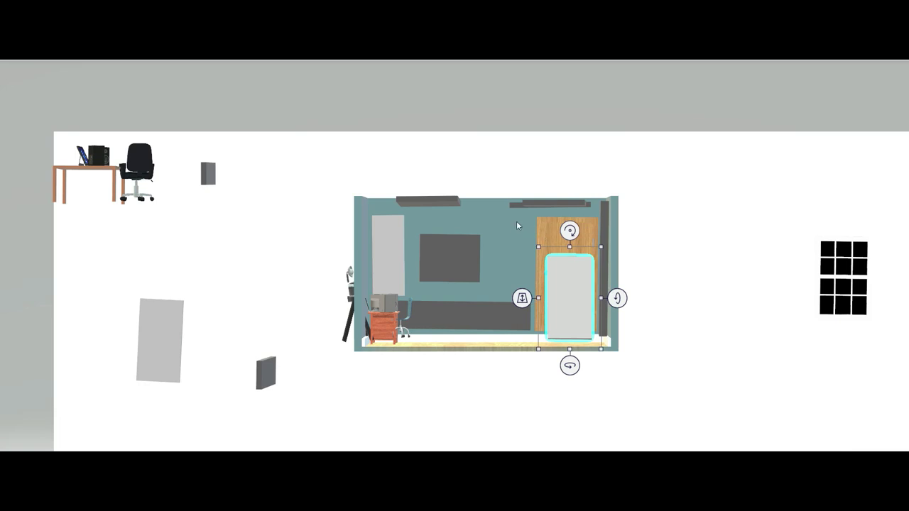
# - Rotate the grey panel about 30°, turn the room to its back, and set the thin bar behind the back wall
pyautogui.moveTo(618, 298)
pyautogui.mouseDown()
pyautogui.moveTo(618, 313)
pyautogui.moveTo(618, 299)
pyautogui.mouseUp()
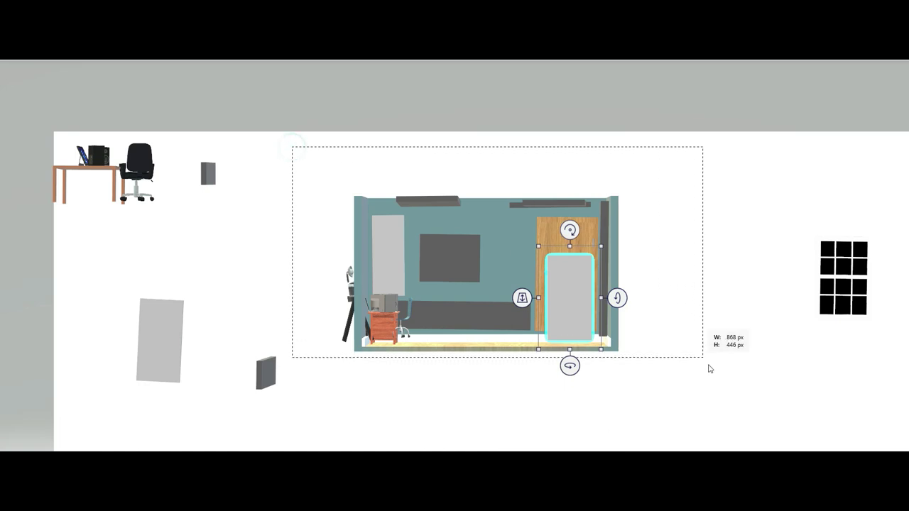
pyautogui.moveTo(709, 369); pyautogui.dragTo(708, 369)
pyautogui.moveTo(480, 377); pyautogui.dragTo(339, 378)
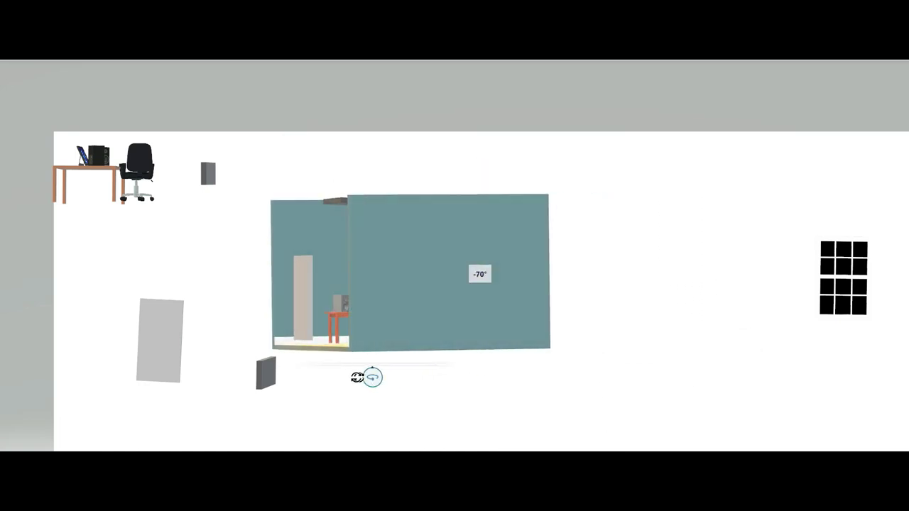
pyautogui.click(257, 316)
pyautogui.moveTo(257, 317); pyautogui.dragTo(281, 313)
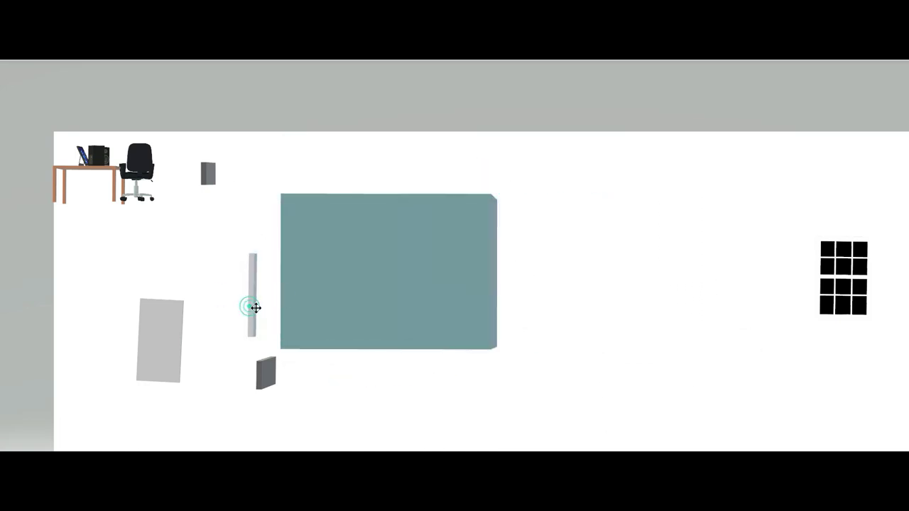
pyautogui.click(287, 312)
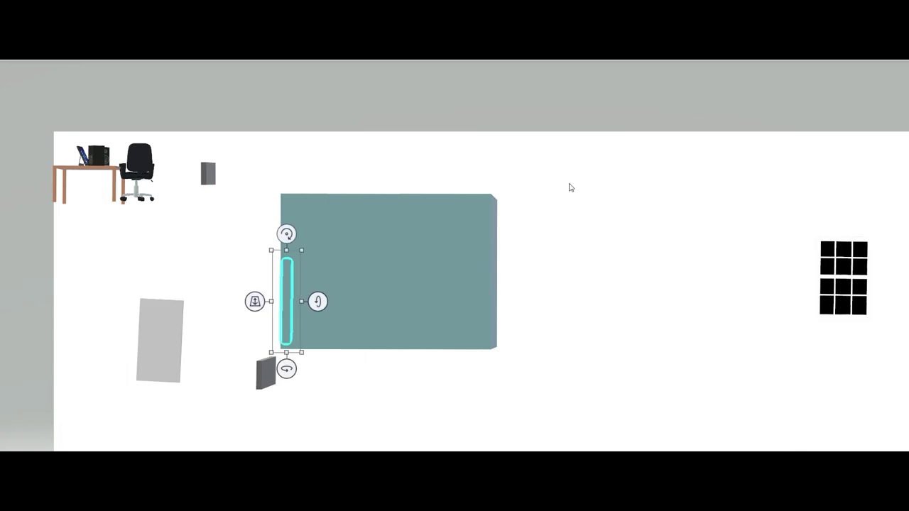
# - Swing the room back and forth to reveal its interior and check the placement
pyautogui.moveTo(377, 322); pyautogui.dragTo(250, 377)
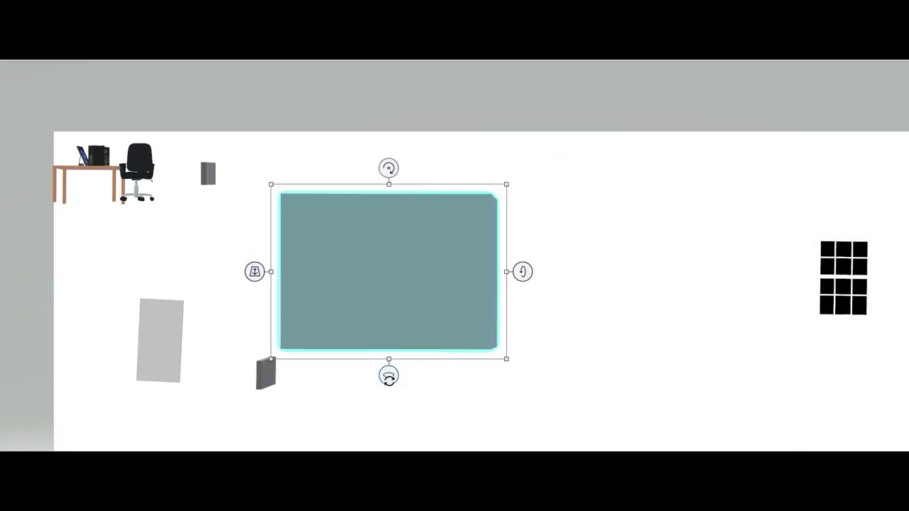
pyautogui.moveTo(389, 379); pyautogui.dragTo(430, 390)
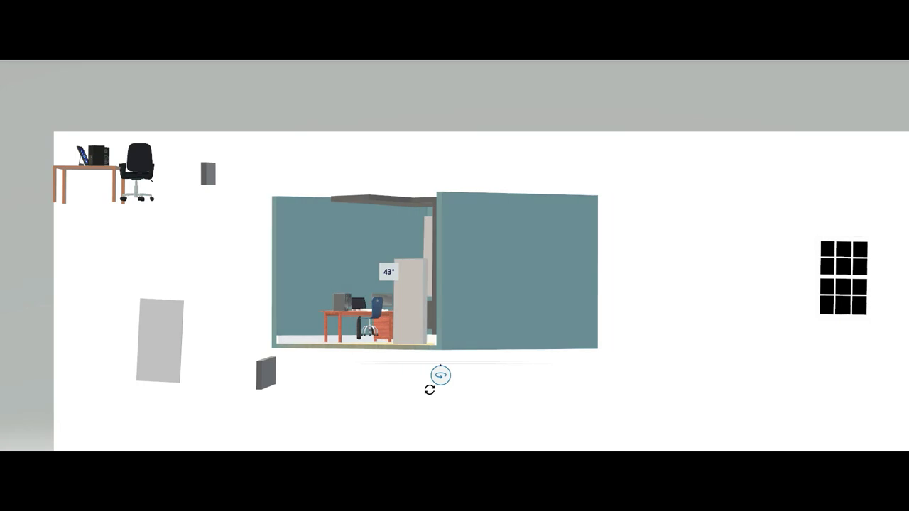
pyautogui.moveTo(430, 389)
pyautogui.mouseDown()
pyautogui.moveTo(589, 379)
pyautogui.moveTo(418, 374)
pyautogui.mouseUp()
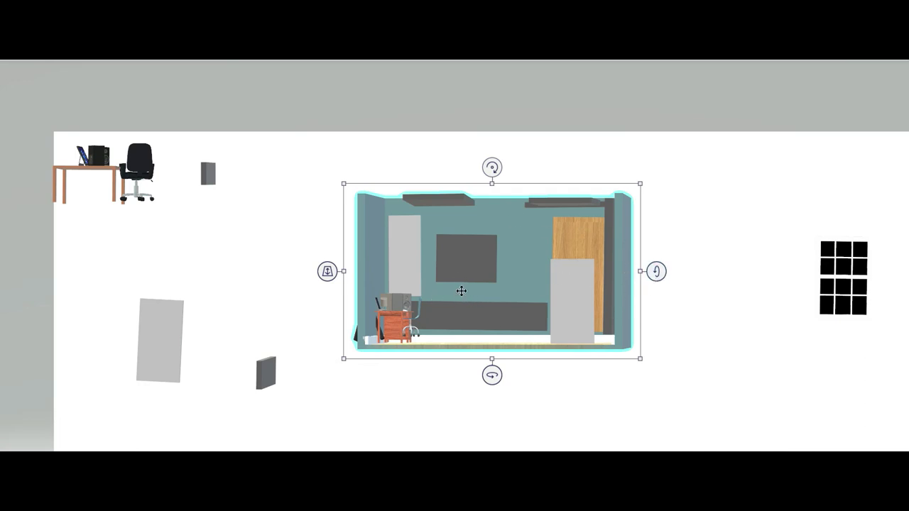
pyautogui.moveTo(492, 378); pyautogui.dragTo(465, 374)
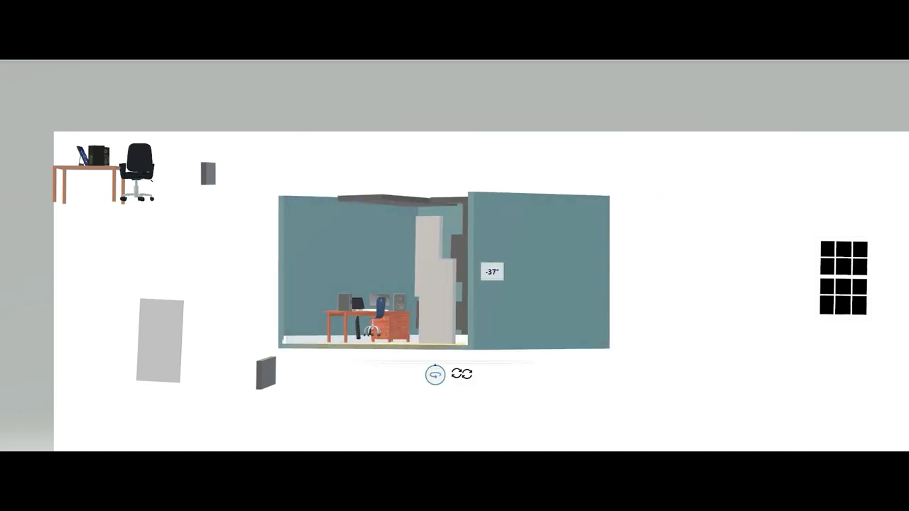
pyautogui.moveTo(466, 373); pyautogui.dragTo(448, 375)
# - Move the grey door panel beside the desk and rotate the room about 8° toward the front
pyautogui.click(172, 341)
pyautogui.moveTo(171, 341)
pyautogui.mouseDown()
pyautogui.moveTo(313, 295)
pyautogui.moveTo(179, 301)
pyautogui.mouseUp()
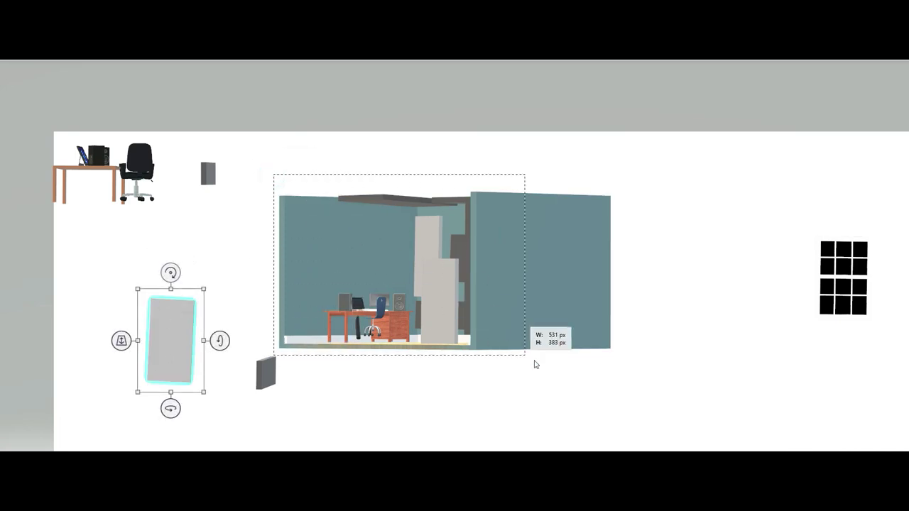
pyautogui.moveTo(286, 191); pyautogui.dragTo(656, 370)
pyautogui.moveTo(445, 375); pyautogui.dragTo(519, 376)
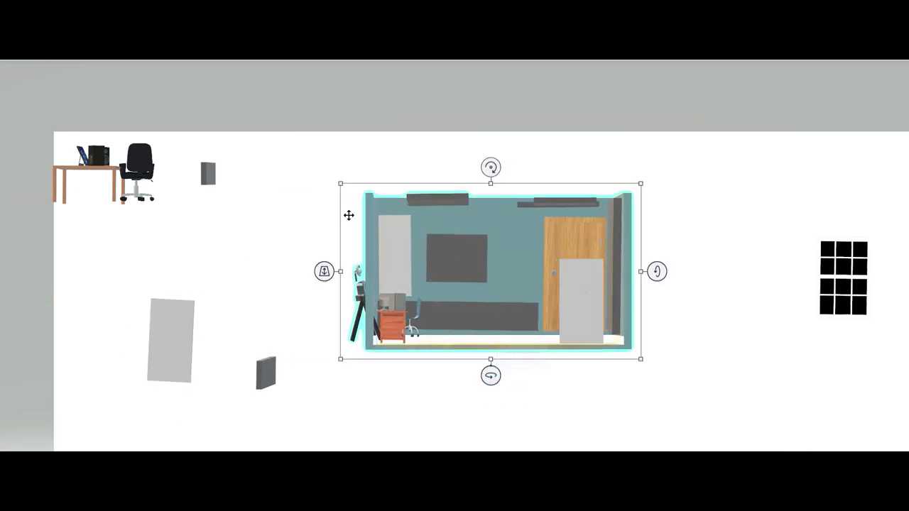
# - Move the small grey panel toward the room and tilt the room to a top-down floor plan
pyautogui.click(259, 173)
pyautogui.moveTo(206, 176); pyautogui.dragTo(281, 206)
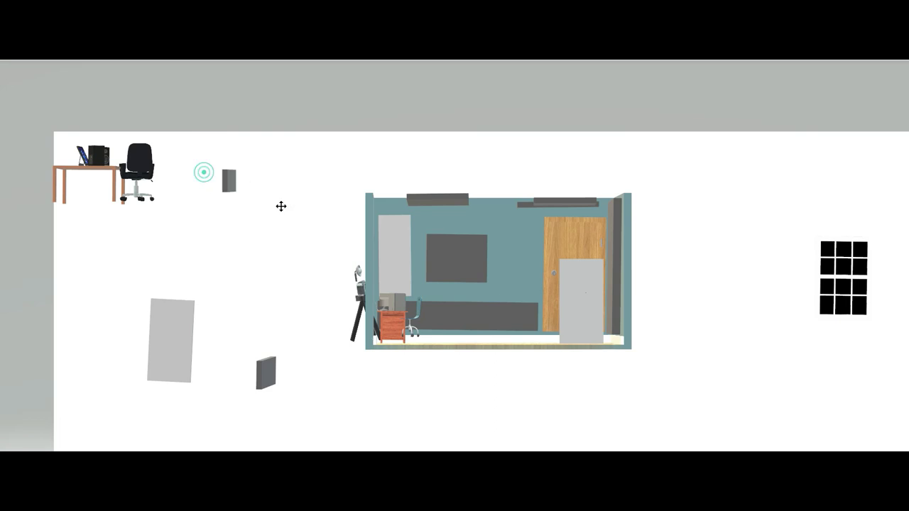
pyautogui.moveTo(313, 166); pyautogui.dragTo(660, 373)
pyautogui.moveTo(660, 270); pyautogui.dragTo(660, 348)
# - Fit the protruding wall strip into the room's left side, then flip the room and tip it back
pyautogui.click(375, 150)
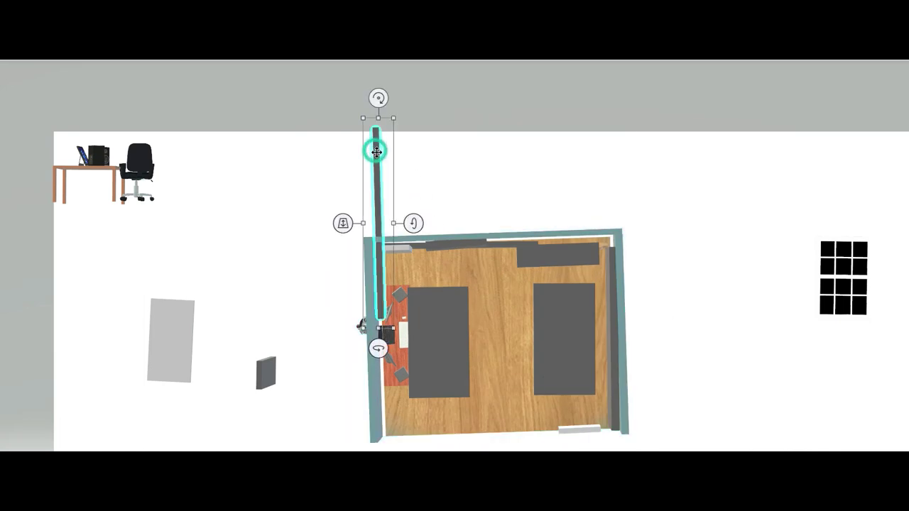
pyautogui.moveTo(372, 147); pyautogui.dragTo(378, 267)
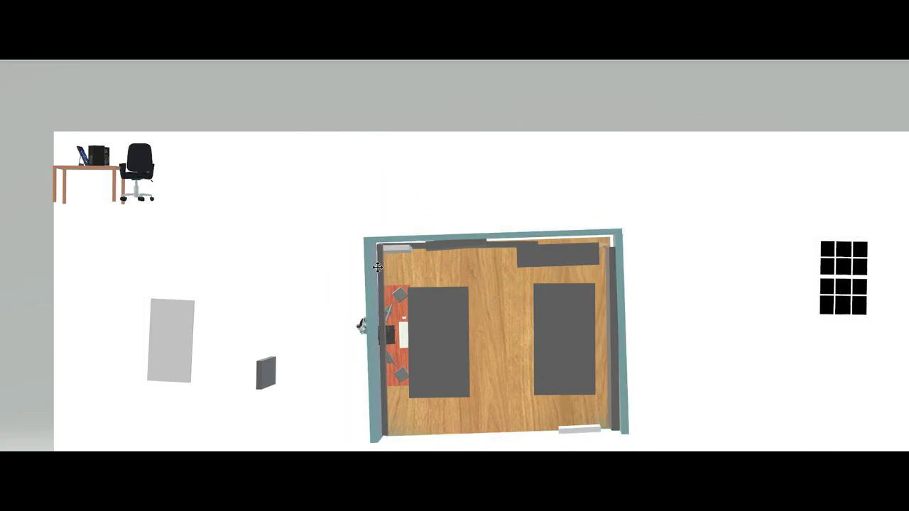
pyautogui.click(378, 267)
pyautogui.moveTo(425, 367)
pyautogui.mouseDown()
pyautogui.moveTo(644, 455)
pyautogui.moveTo(636, 423)
pyautogui.mouseUp()
pyautogui.click(659, 336)
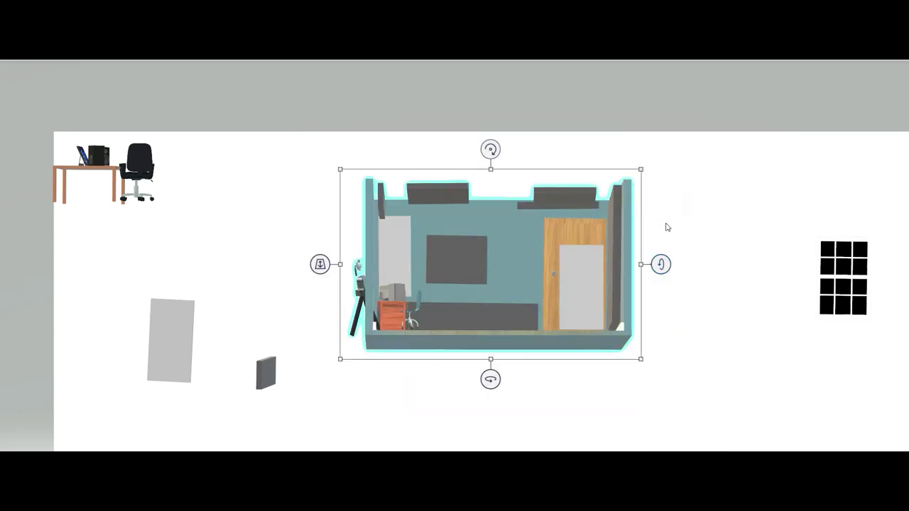
pyautogui.click(660, 263)
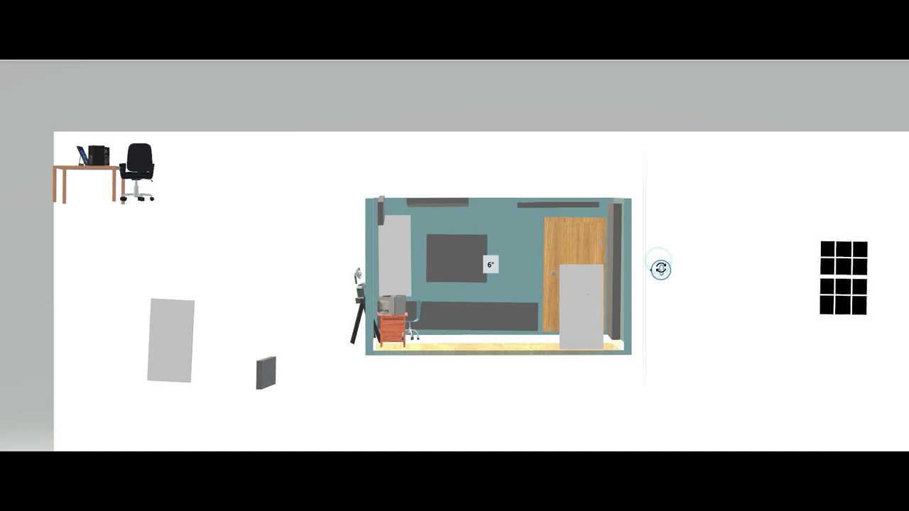
# - Rotate the small piece at the room's top left slightly and turn the room to its back wall, about -40°
pyautogui.click(382, 213)
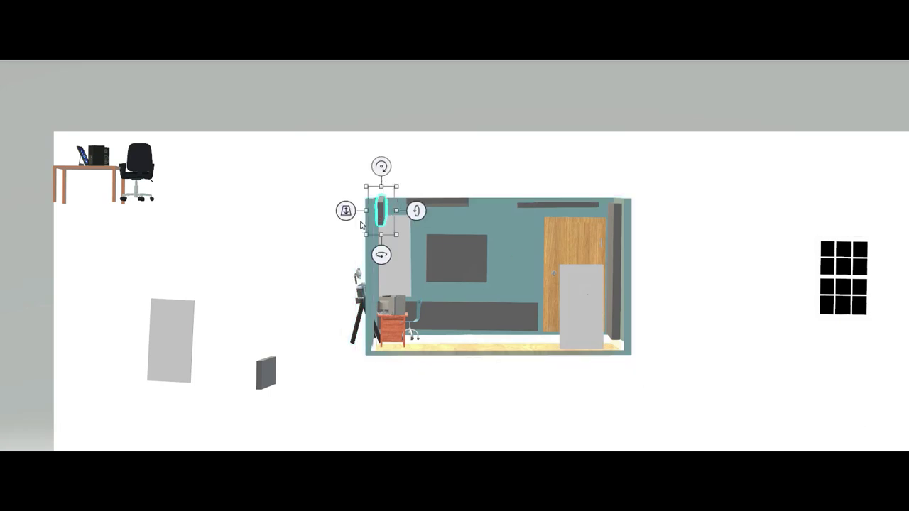
pyautogui.moveTo(416, 213); pyautogui.dragTo(417, 212)
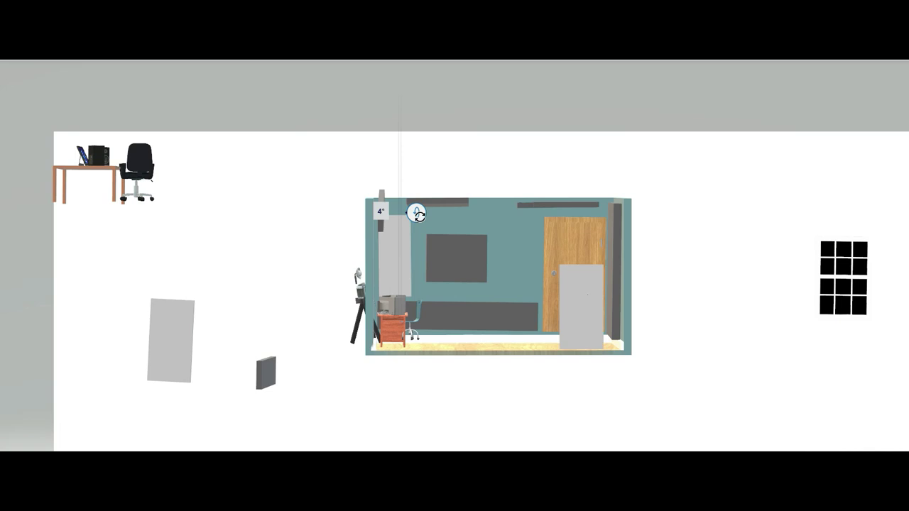
pyautogui.click(375, 216)
pyautogui.moveTo(490, 384)
pyautogui.mouseDown()
pyautogui.moveTo(410, 383)
pyautogui.moveTo(465, 384)
pyautogui.moveTo(400, 353)
pyautogui.moveTo(333, 349)
pyautogui.moveTo(349, 349)
pyautogui.mouseUp()
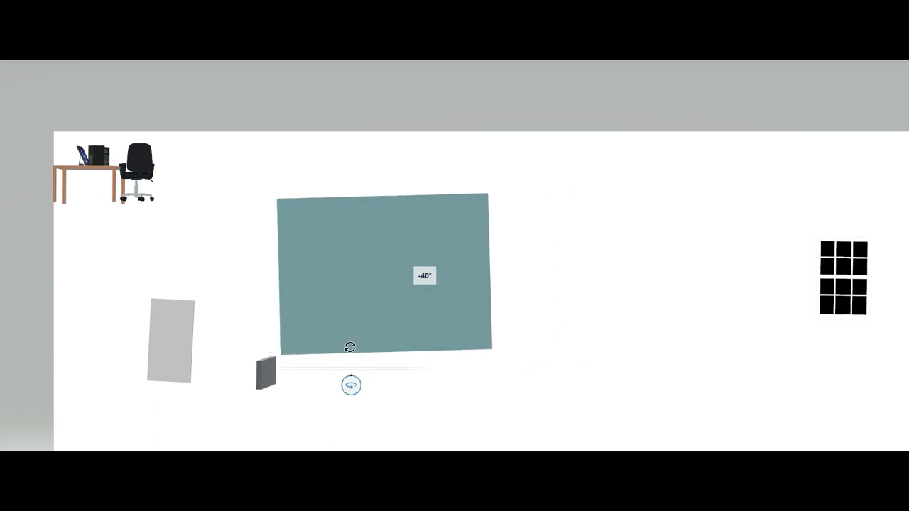
# - Tip the room to a floor plan, straighten it to about 2°, and move it up and right
pyautogui.moveTo(525, 276); pyautogui.dragTo(522, 372)
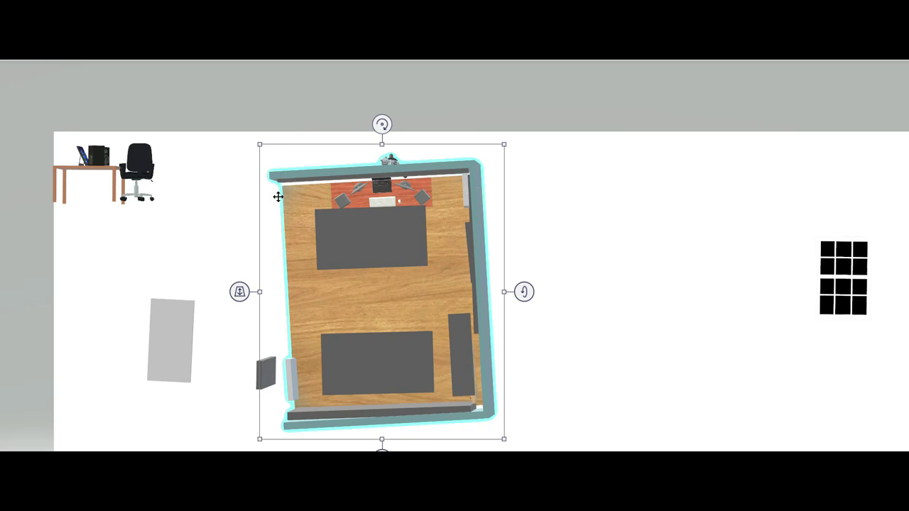
pyautogui.moveTo(382, 125); pyautogui.dragTo(398, 124)
pyautogui.moveTo(521, 284)
pyautogui.mouseDown()
pyautogui.moveTo(540, 150)
pyautogui.moveTo(529, 233)
pyautogui.moveTo(532, 162)
pyautogui.moveTo(518, 149)
pyautogui.mouseUp()
pyautogui.moveTo(407, 272); pyautogui.dragTo(505, 250)
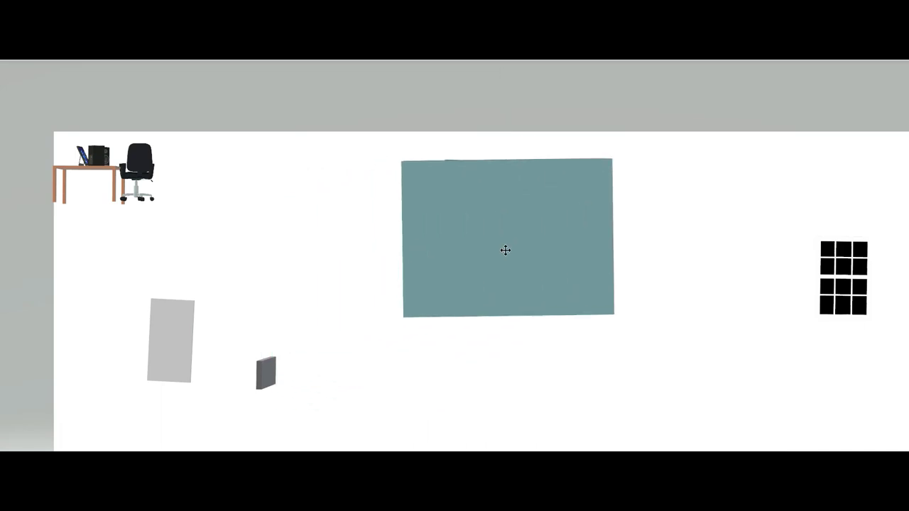
# - Swing the room to an angled view showing the interior, grey panels, desk and wooden door
pyautogui.moveTo(498, 372); pyautogui.dragTo(577, 372)
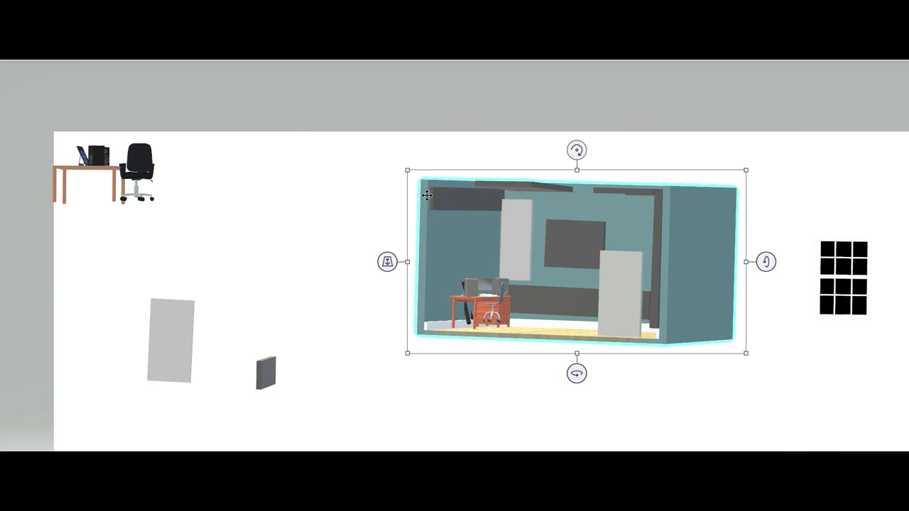
pyautogui.moveTo(577, 374); pyautogui.dragTo(595, 374)
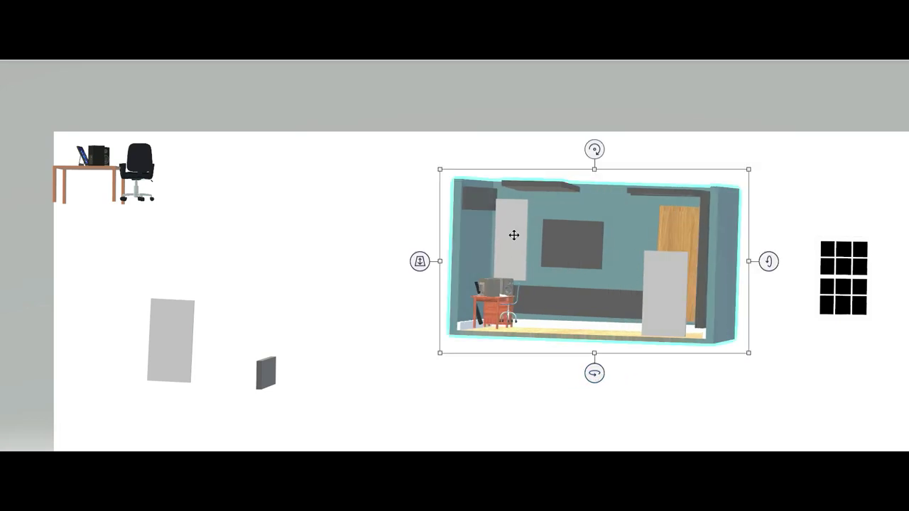
pyautogui.moveTo(183, 342); pyautogui.dragTo(166, 340)
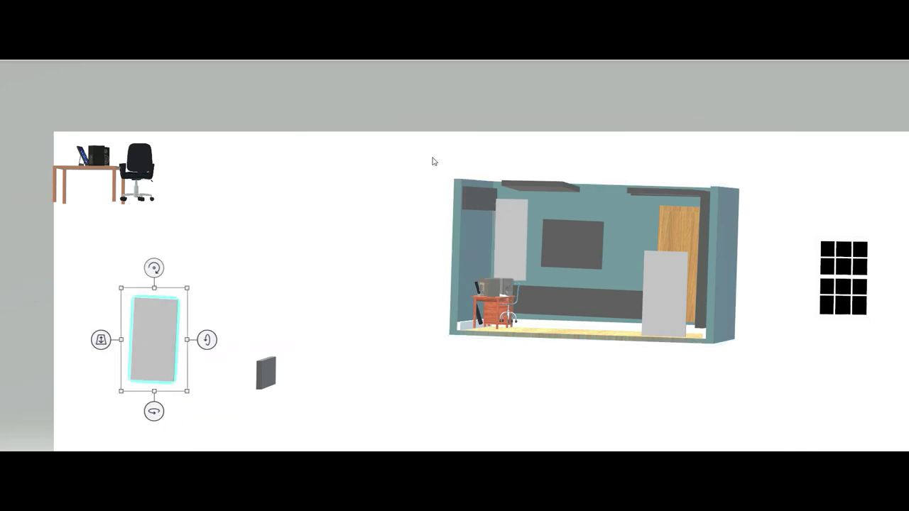
pyautogui.moveTo(657, 374); pyautogui.dragTo(741, 383)
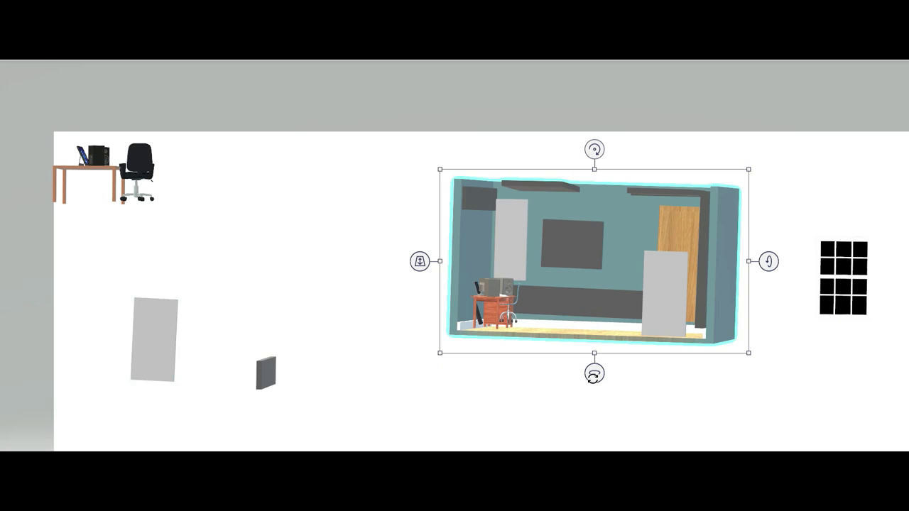
pyautogui.moveTo(594, 375); pyautogui.dragTo(613, 376)
# - Move the small dark block into the room and tilt the room model about 23 degrees
pyautogui.click(268, 363)
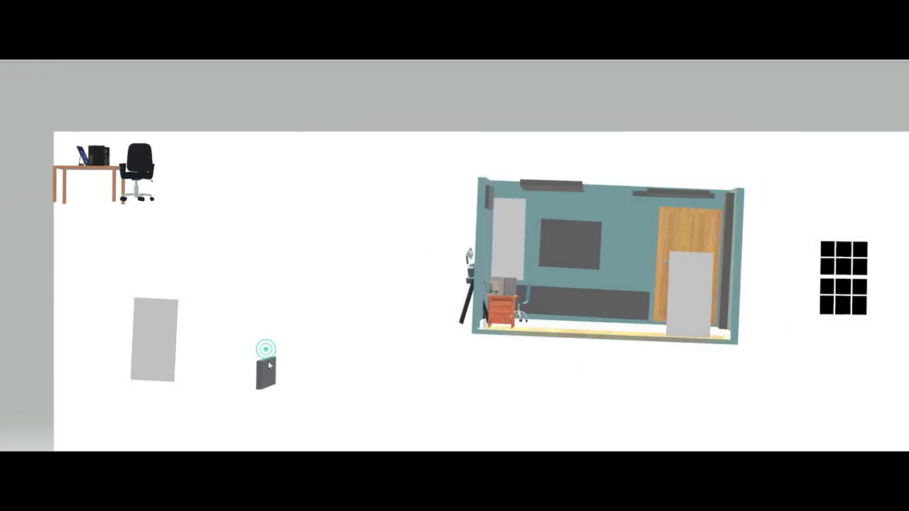
pyautogui.click(399, 333)
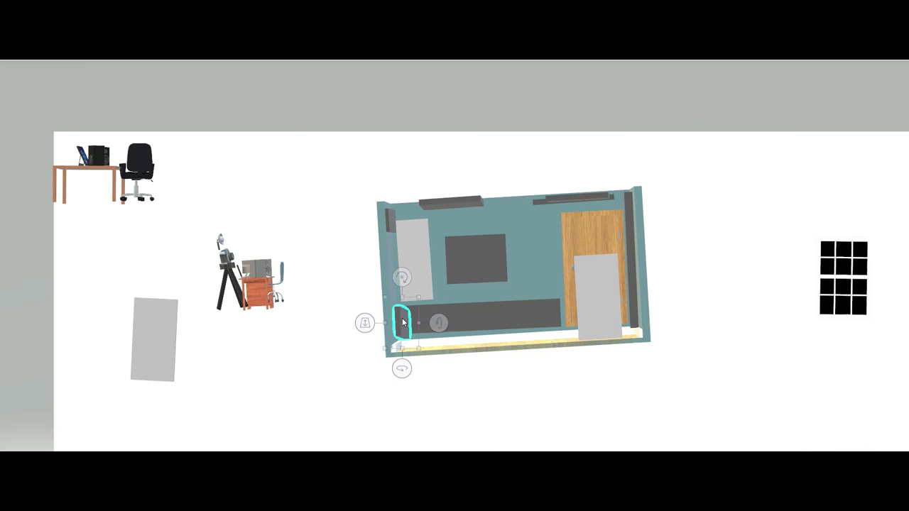
pyautogui.moveTo(338, 164); pyautogui.dragTo(700, 419)
pyautogui.moveTo(678, 270)
pyautogui.mouseDown()
pyautogui.moveTo(679, 351)
pyautogui.moveTo(680, 259)
pyautogui.moveTo(679, 280)
pyautogui.mouseUp()
# - Rotate the block at the bench's left end about 8 degrees, then tilt the room for an overhead view
pyautogui.click(411, 329)
pyautogui.click(400, 321)
pyautogui.click(394, 320)
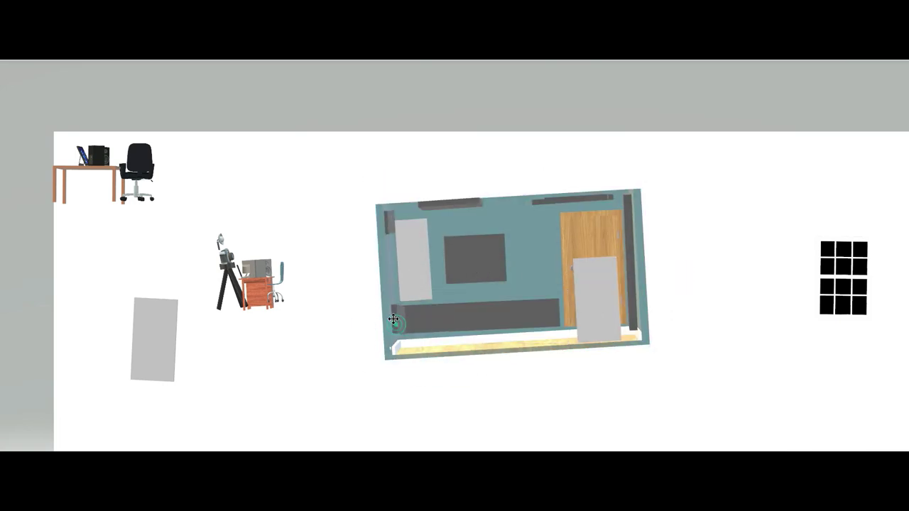
pyautogui.click(391, 322)
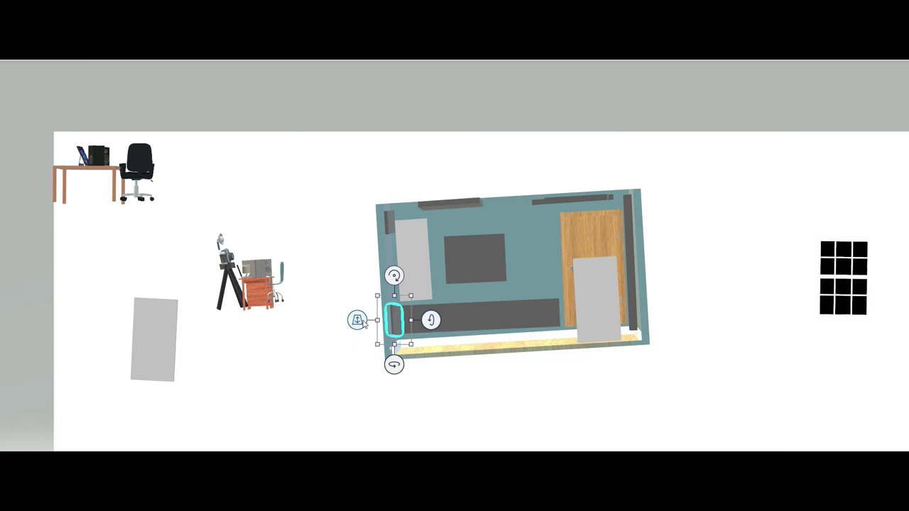
pyautogui.moveTo(394, 364); pyautogui.dragTo(397, 366)
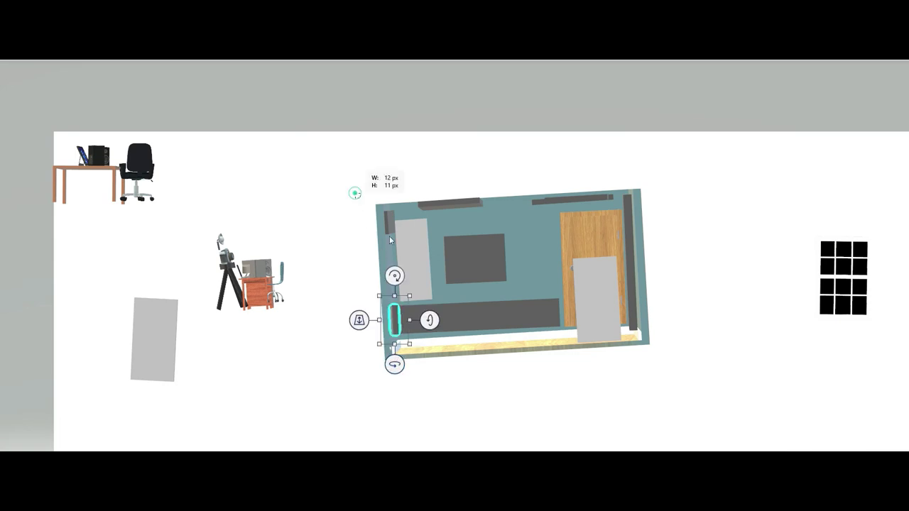
pyautogui.moveTo(691, 383); pyautogui.dragTo(681, 387)
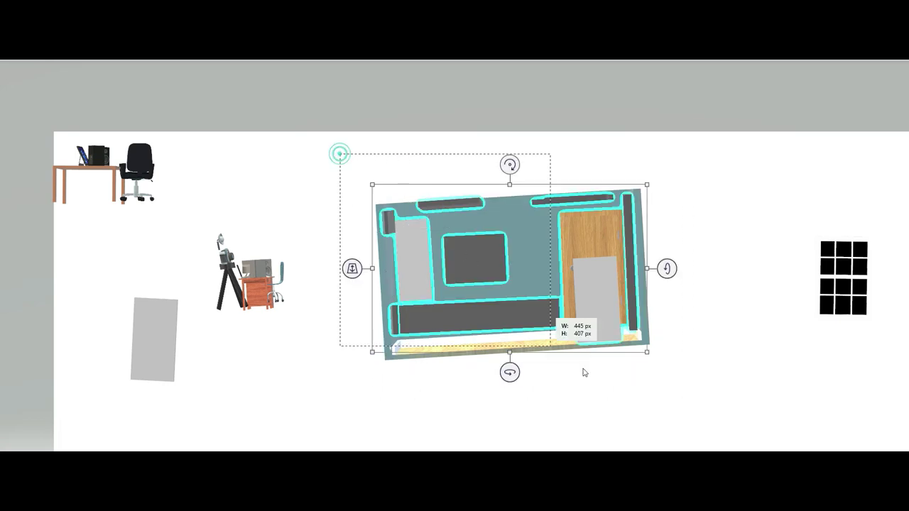
pyautogui.moveTo(668, 269)
pyautogui.mouseDown()
pyautogui.moveTo(679, 305)
pyautogui.moveTo(680, 291)
pyautogui.mouseUp()
# - Rotate the left wall a few degrees, then turn the room to about -22° and a side view
pyautogui.click(398, 352)
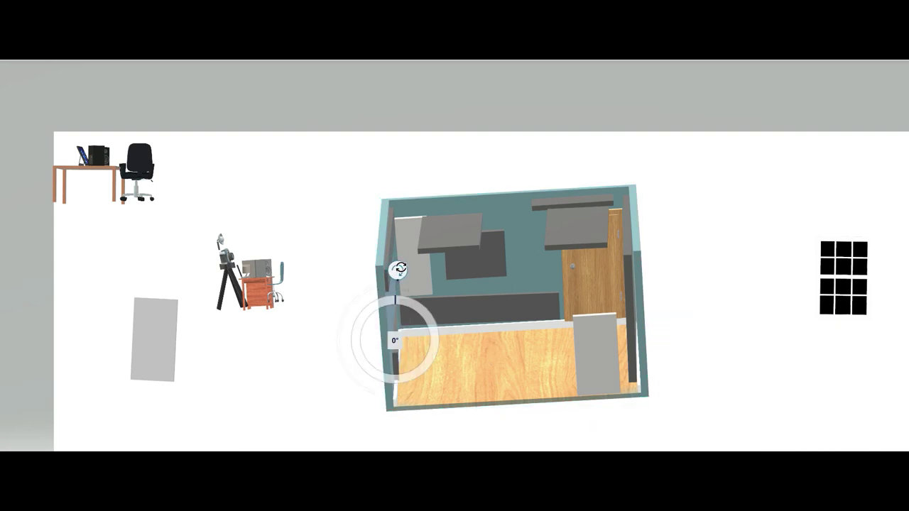
pyautogui.moveTo(400, 269); pyautogui.dragTo(400, 240)
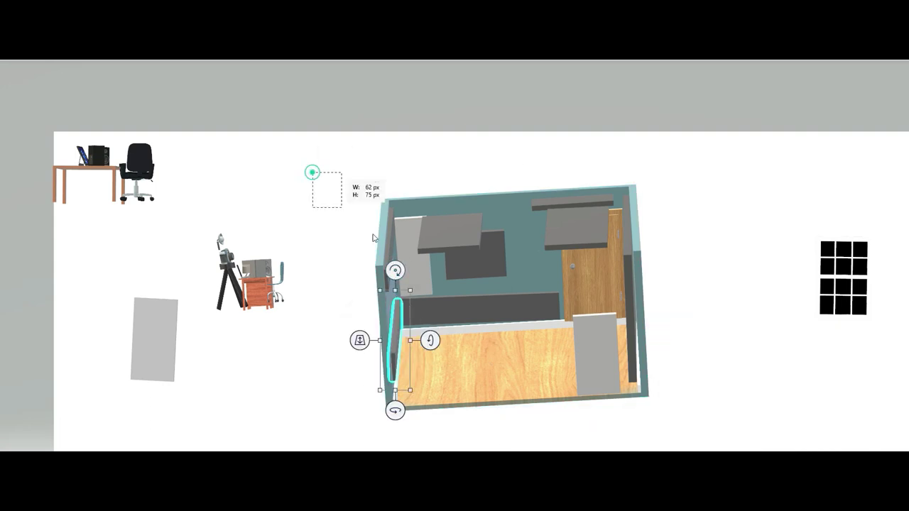
pyautogui.moveTo(693, 417); pyautogui.dragTo(691, 412)
pyautogui.moveTo(678, 297); pyautogui.dragTo(679, 270)
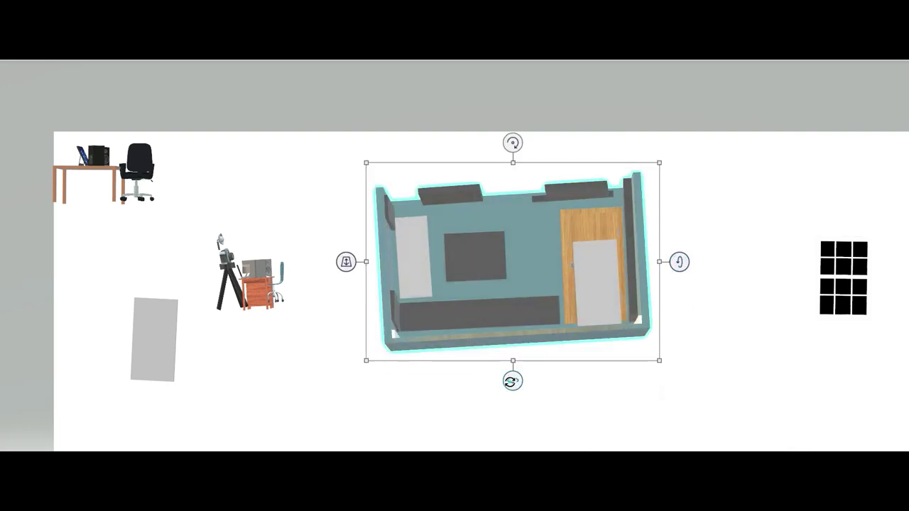
pyautogui.moveTo(512, 381); pyautogui.dragTo(448, 380)
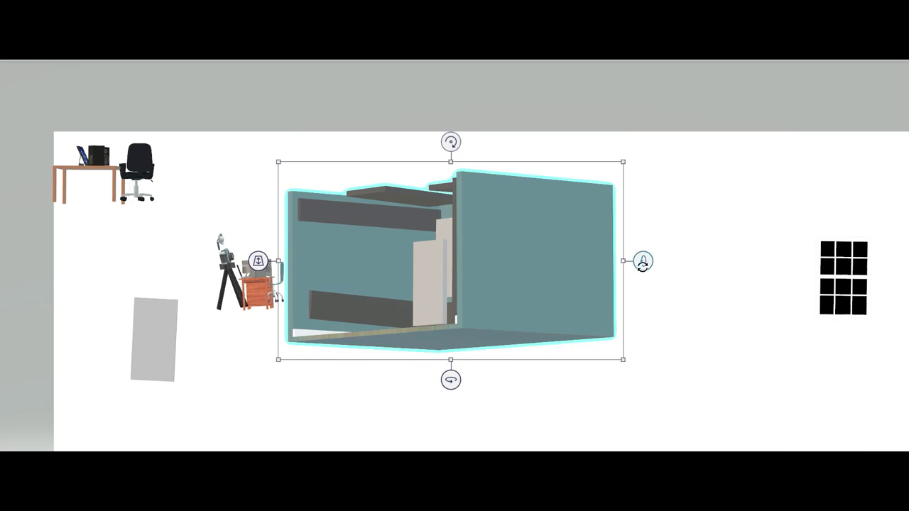
pyautogui.moveTo(642, 260)
pyautogui.mouseDown()
pyautogui.moveTo(643, 278)
pyautogui.moveTo(643, 270)
pyautogui.mouseUp()
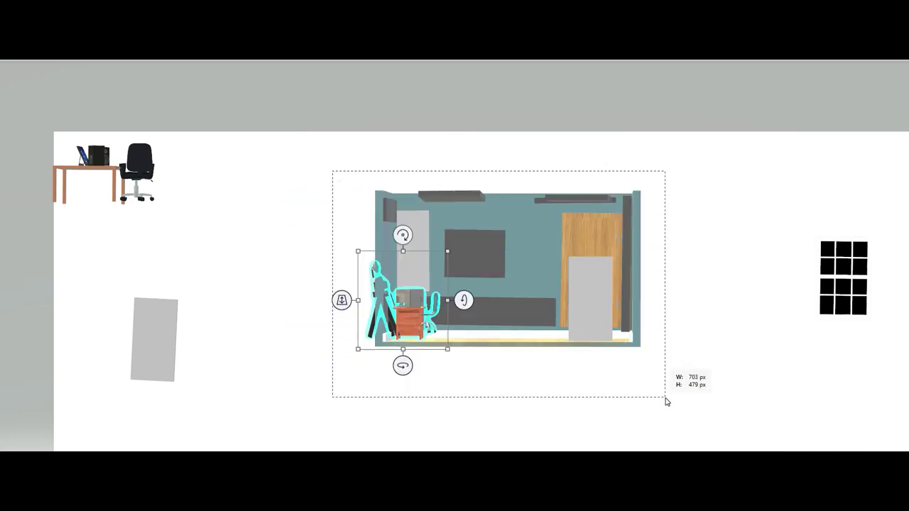
# - Spin and tilt the room through overhead and front elevation views, ending tipped to about 43°
pyautogui.moveTo(666, 400); pyautogui.dragTo(668, 399)
pyautogui.moveTo(500, 373); pyautogui.dragTo(524, 376)
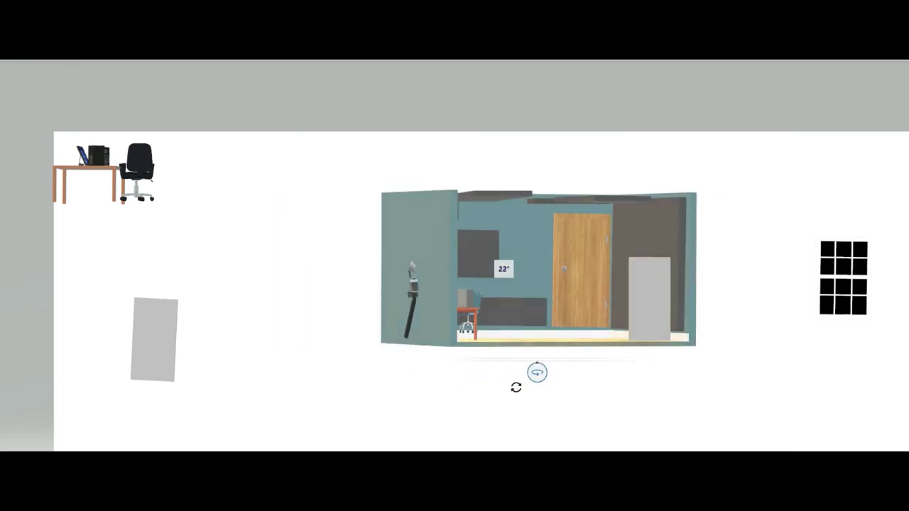
pyautogui.moveTo(524, 377); pyautogui.dragTo(487, 379)
pyautogui.moveTo(675, 268); pyautogui.dragTo(652, 291)
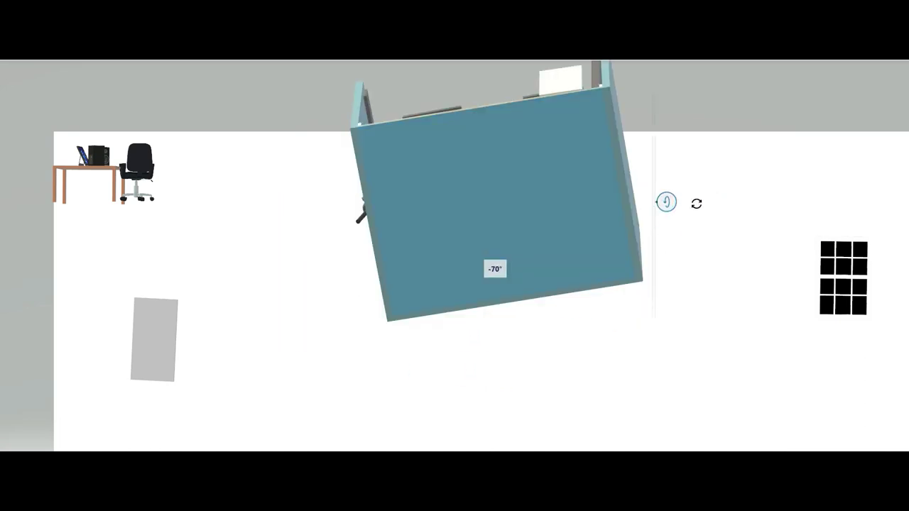
pyautogui.moveTo(495, 377)
pyautogui.mouseDown()
pyautogui.moveTo(541, 384)
pyautogui.moveTo(473, 385)
pyautogui.moveTo(520, 391)
pyautogui.moveTo(511, 390)
pyautogui.mouseUp()
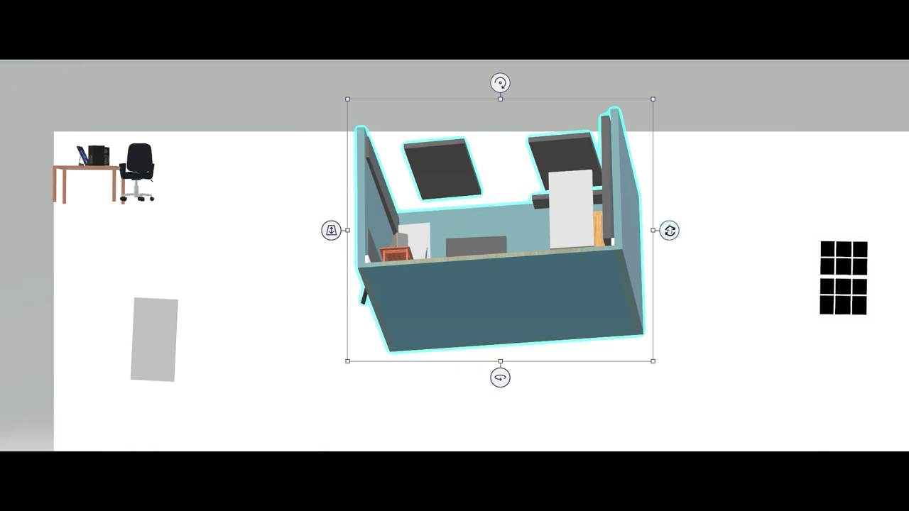
pyautogui.moveTo(669, 230); pyautogui.dragTo(666, 268)
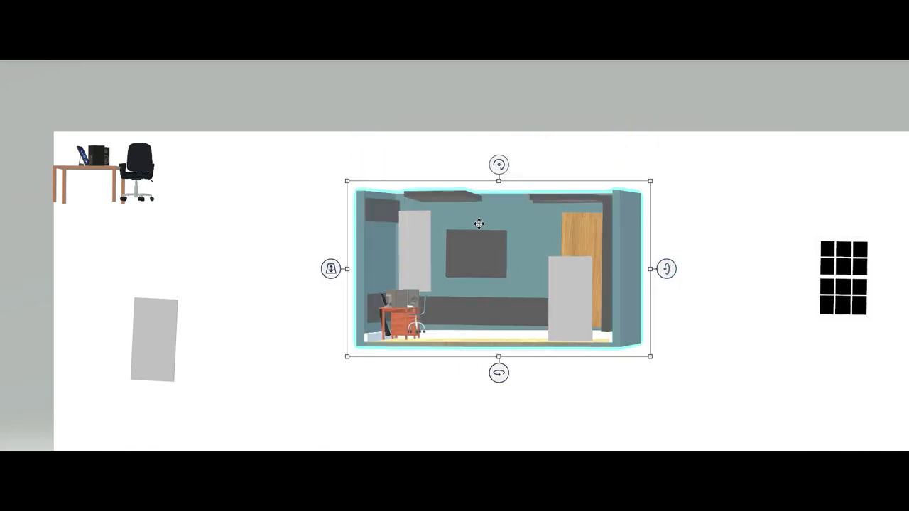
pyautogui.moveTo(499, 370); pyautogui.dragTo(506, 371)
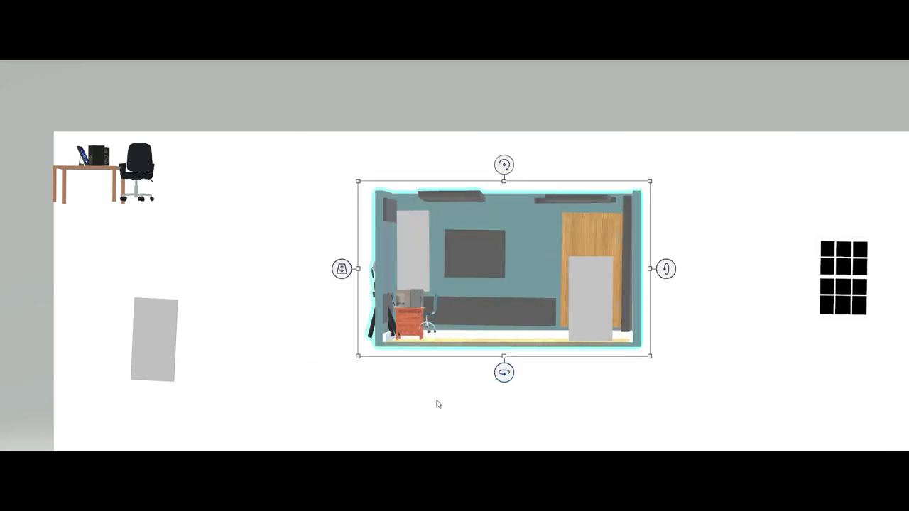
pyautogui.moveTo(668, 269); pyautogui.dragTo(663, 267)
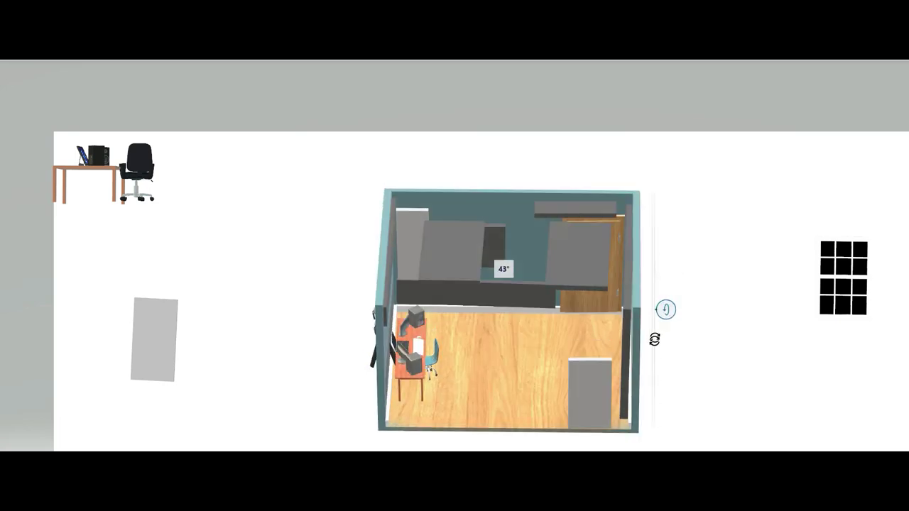
# - Set the window grid into the room's back wall and fine-tune its position
pyautogui.click(740, 254)
pyautogui.moveTo(844, 277); pyautogui.dragTo(510, 251)
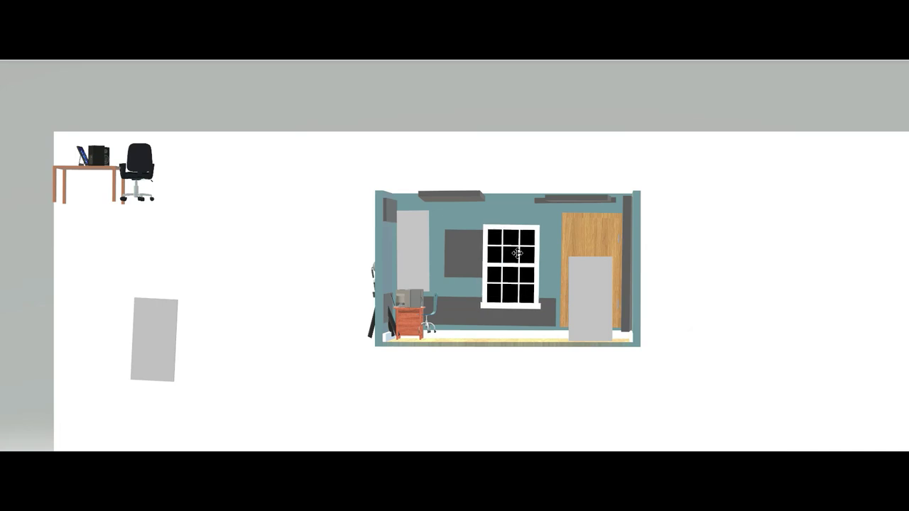
pyautogui.moveTo(743, 363); pyautogui.dragTo(743, 363)
pyautogui.moveTo(509, 371); pyautogui.dragTo(503, 372)
pyautogui.click(506, 256)
pyautogui.moveTo(455, 270)
pyautogui.mouseDown()
pyautogui.moveTo(437, 344)
pyautogui.moveTo(455, 265)
pyautogui.mouseUp()
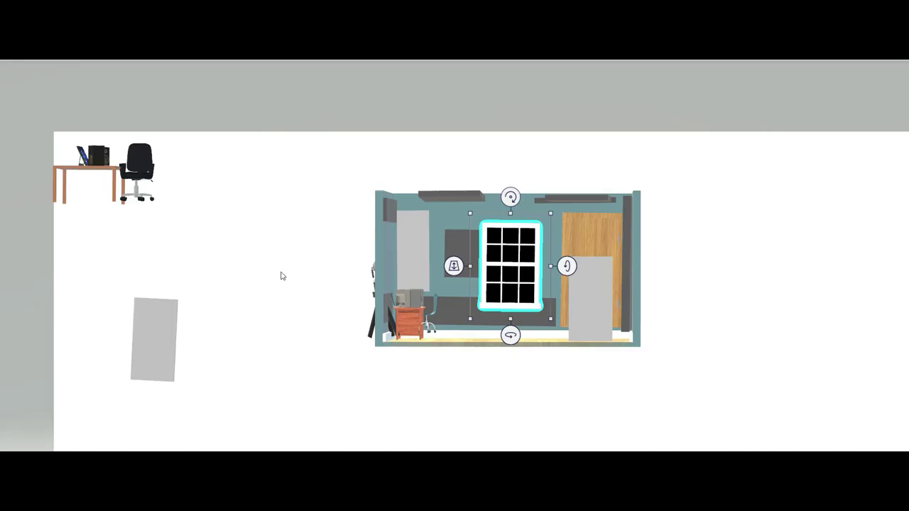
# - Stand the tall grey panel beside the window, rotated to about -3 degrees
pyautogui.click(155, 339)
pyautogui.moveTo(155, 339); pyautogui.dragTo(454, 274)
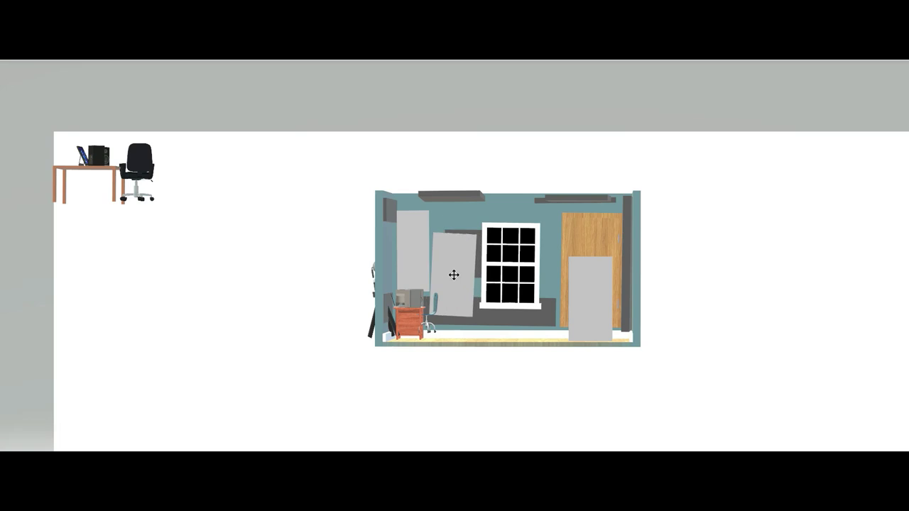
pyautogui.moveTo(447, 208); pyautogui.dragTo(444, 208)
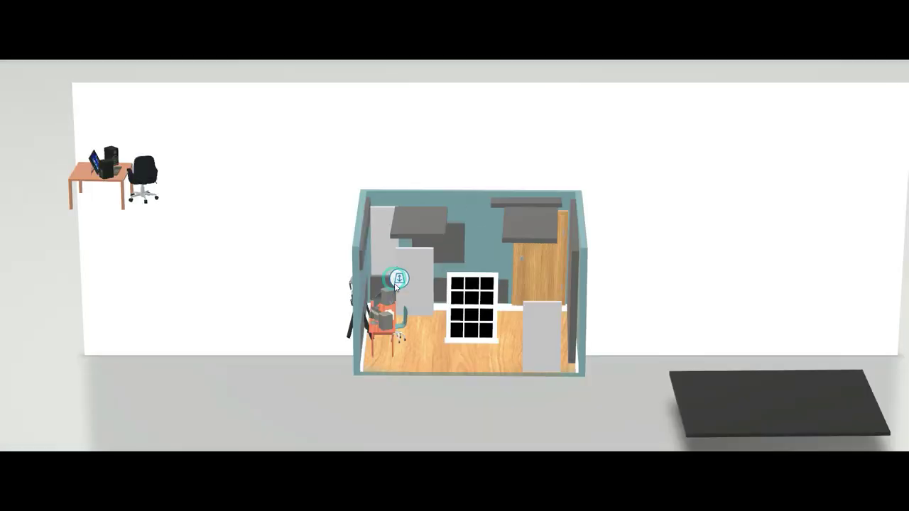
pyautogui.moveTo(400, 275)
pyautogui.mouseDown()
pyautogui.moveTo(388, 343)
pyautogui.moveTo(400, 274)
pyautogui.mouseUp()
# - Adjust the window's depth in the back wall and tilt the room to a top-down floor plan
pyautogui.click(492, 279)
pyautogui.moveTo(456, 267); pyautogui.dragTo(358, 211)
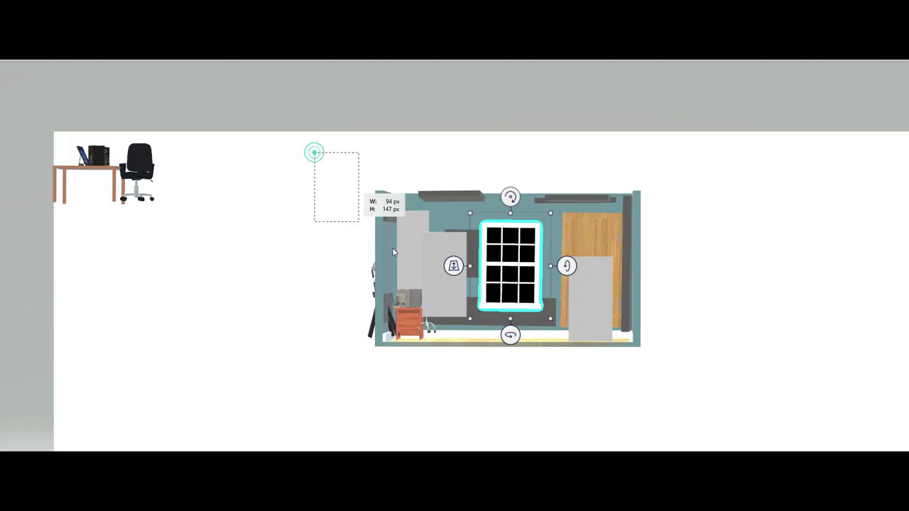
pyautogui.moveTo(504, 372)
pyautogui.mouseDown()
pyautogui.moveTo(374, 365)
pyautogui.moveTo(431, 346)
pyautogui.mouseUp()
pyautogui.moveTo(539, 269); pyautogui.dragTo(500, 388)
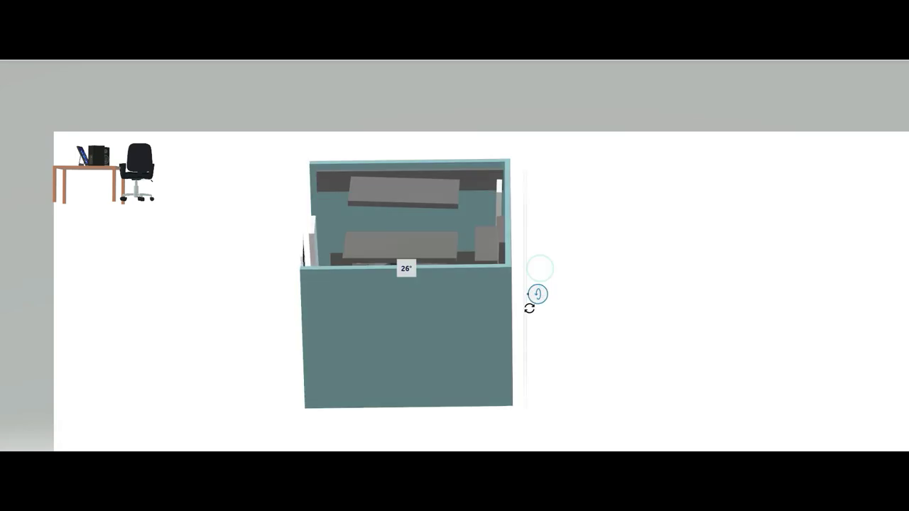
# - Turn the room through side and overhead angles, finishing on the front view
pyautogui.moveTo(410, 440); pyautogui.dragTo(380, 440)
pyautogui.moveTo(573, 281)
pyautogui.mouseDown()
pyautogui.moveTo(558, 309)
pyautogui.moveTo(576, 240)
pyautogui.moveTo(549, 313)
pyautogui.mouseUp()
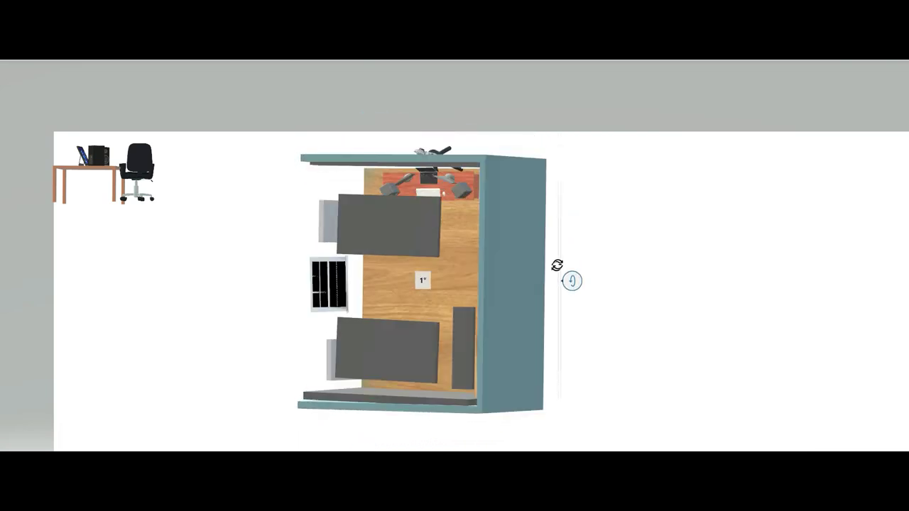
pyautogui.moveTo(548, 313)
pyautogui.mouseDown()
pyautogui.moveTo(564, 260)
pyautogui.moveTo(557, 284)
pyautogui.mouseUp()
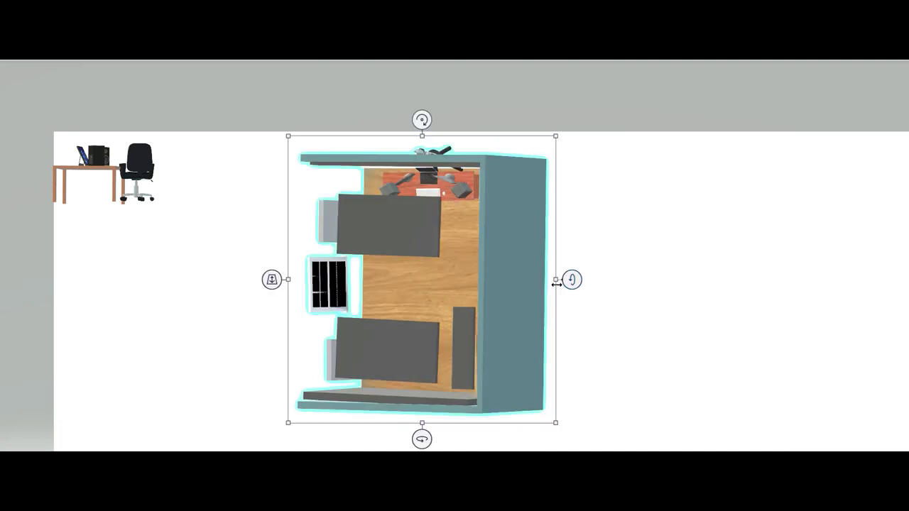
pyautogui.moveTo(428, 434)
pyautogui.mouseDown()
pyautogui.moveTo(467, 438)
pyautogui.moveTo(457, 440)
pyautogui.mouseUp()
pyautogui.moveTo(542, 282); pyautogui.dragTo(561, 152)
pyautogui.moveTo(406, 374)
pyautogui.mouseDown()
pyautogui.moveTo(532, 374)
pyautogui.moveTo(514, 373)
pyautogui.mouseUp()
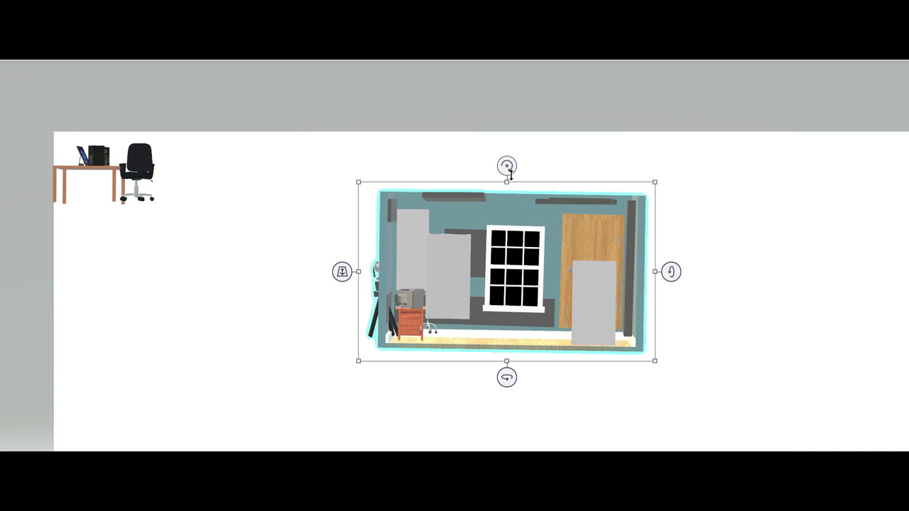
# - Lay the long dark bar along the room's bottom edge, shifting the room down and left
pyautogui.click(510, 173)
pyautogui.click(798, 449)
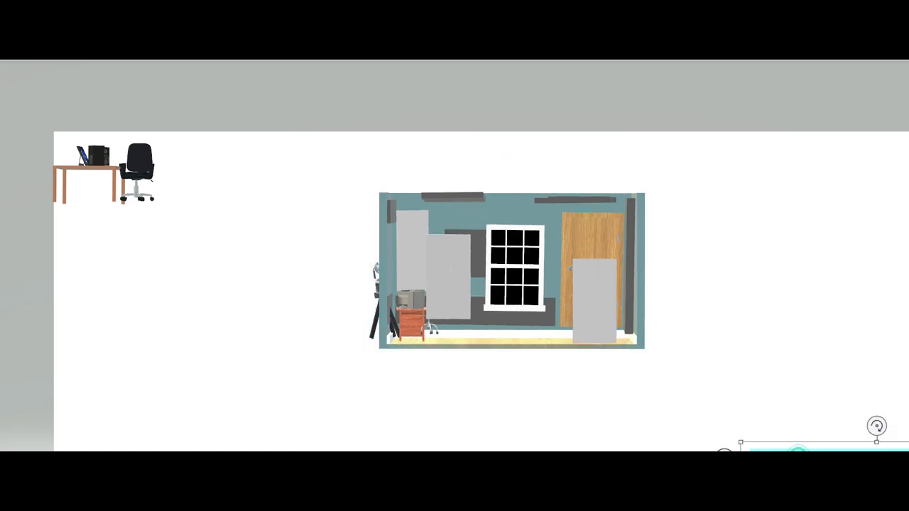
pyautogui.moveTo(751, 436)
pyautogui.mouseDown()
pyautogui.moveTo(494, 317)
pyautogui.moveTo(723, 377)
pyautogui.moveTo(552, 315)
pyautogui.mouseUp()
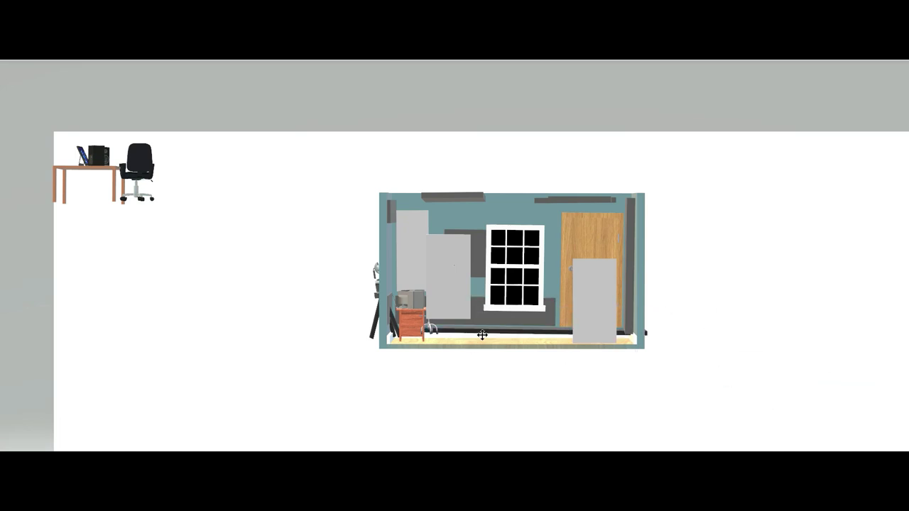
pyautogui.moveTo(490, 331); pyautogui.dragTo(745, 321)
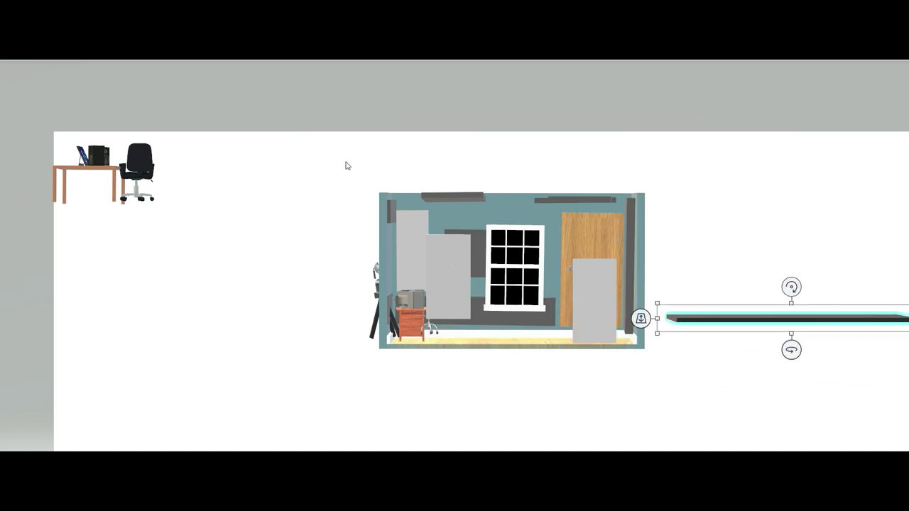
pyautogui.moveTo(637, 394); pyautogui.dragTo(637, 393)
pyautogui.moveTo(562, 299); pyautogui.dragTo(524, 316)
pyautogui.click(675, 398)
pyautogui.moveTo(730, 324); pyautogui.dragTo(442, 354)
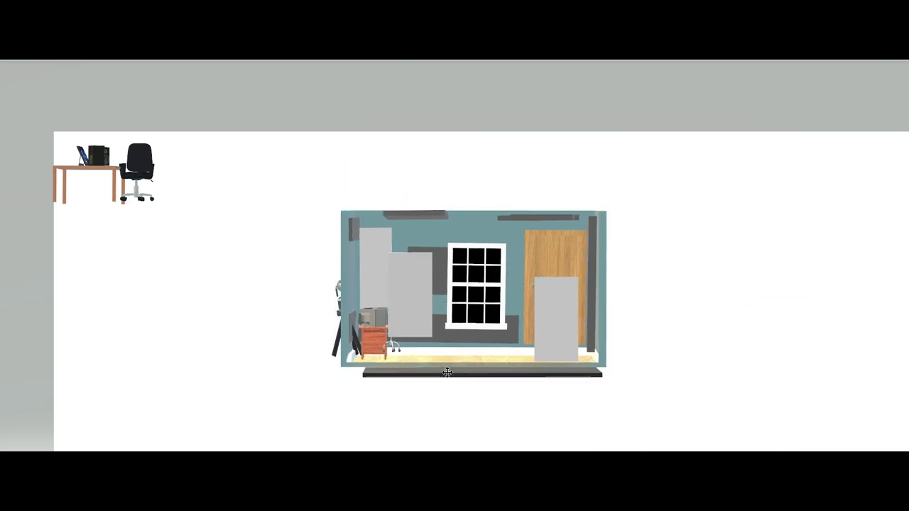
# - Move the tripod-and-cabinet group out to the left and marquee-select the entire room model
pyautogui.click(440, 349)
pyautogui.moveTo(373, 328); pyautogui.dragTo(227, 312)
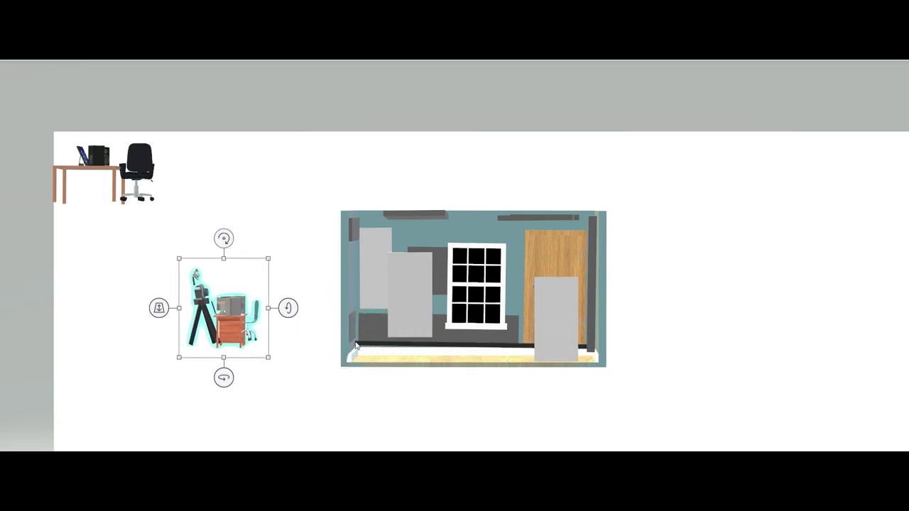
pyautogui.click(426, 349)
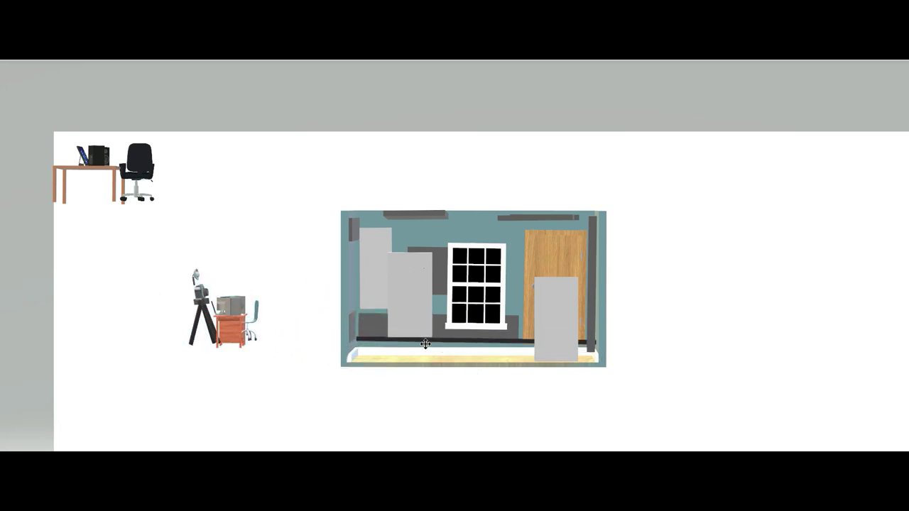
pyautogui.click(420, 349)
pyautogui.moveTo(316, 185); pyautogui.dragTo(674, 440)
pyautogui.moveTo(640, 405); pyautogui.dragTo(640, 406)
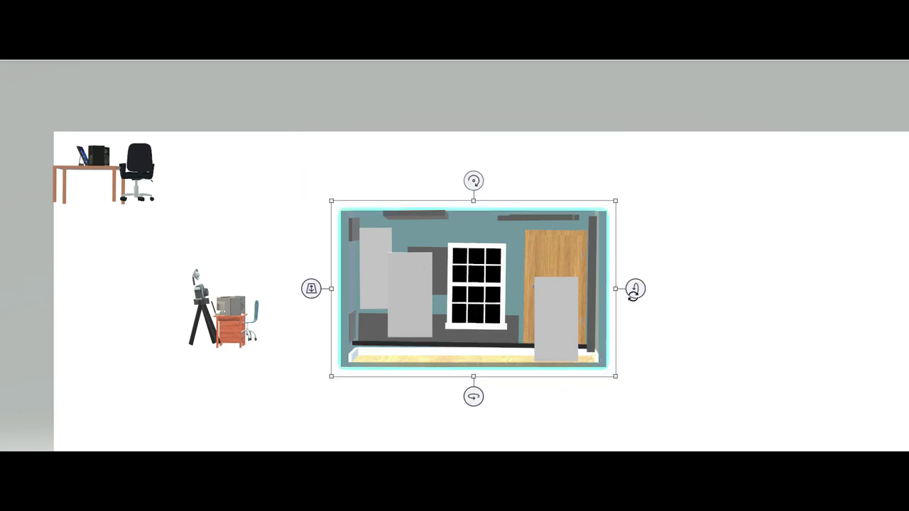
# - Tilt the room to view it from above, showing the wooden floor and the dark ceiling
pyautogui.moveTo(635, 289); pyautogui.dragTo(635, 335)
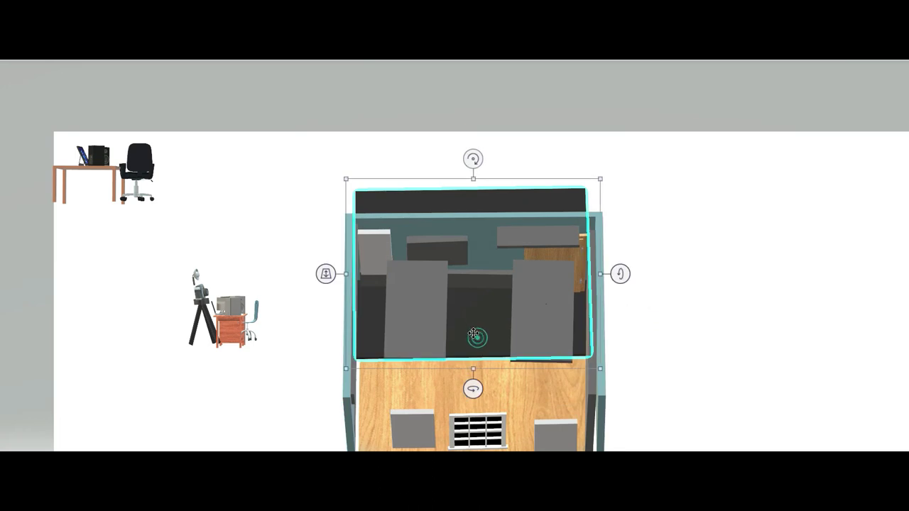
pyautogui.moveTo(473, 335); pyautogui.dragTo(471, 385)
pyautogui.moveTo(480, 352); pyautogui.dragTo(564, 347)
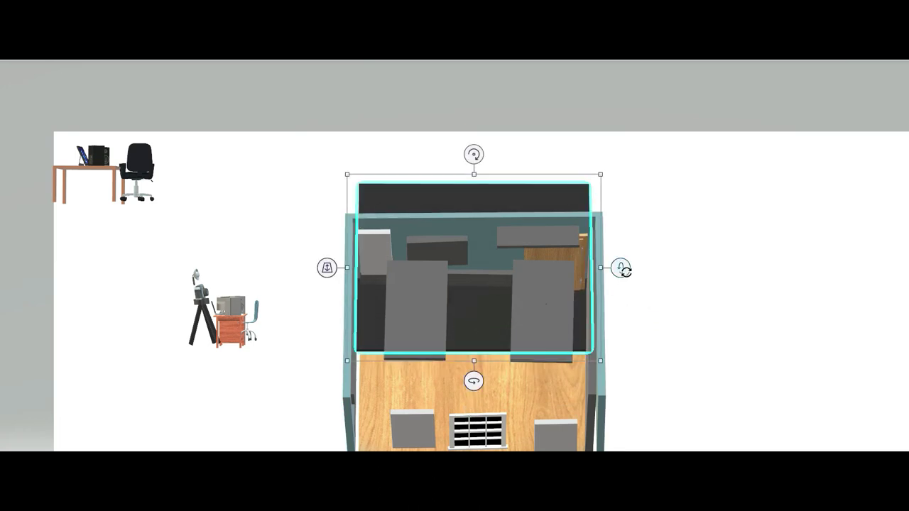
pyautogui.moveTo(625, 272); pyautogui.dragTo(622, 274)
pyautogui.click(658, 277)
pyautogui.click(637, 315)
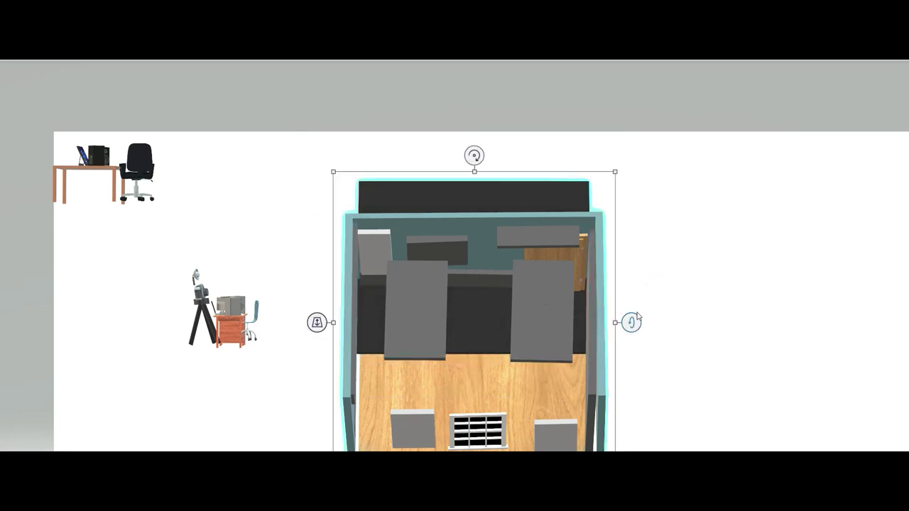
# - Rotate the room to a top-down view, then back to a front view with its floor edge showing
pyautogui.moveTo(631, 323); pyautogui.dragTo(638, 371)
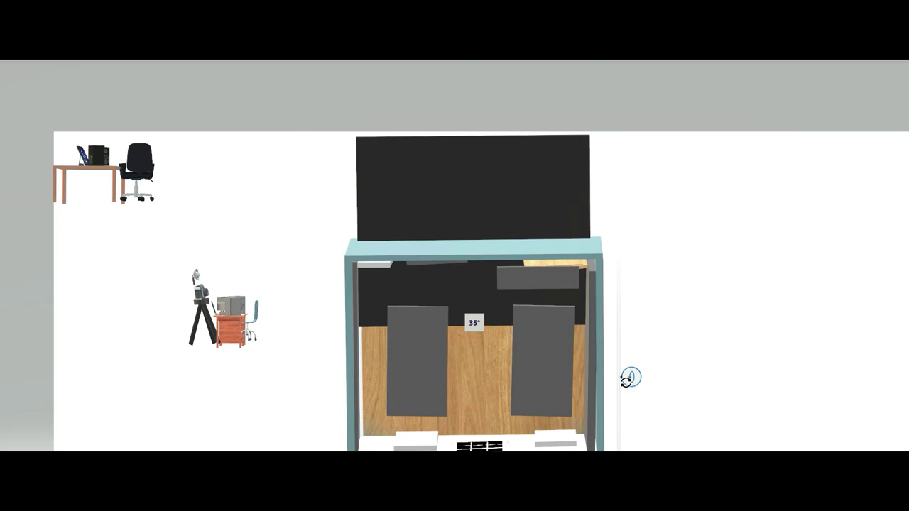
pyautogui.click(712, 335)
pyautogui.click(504, 203)
pyautogui.moveTo(473, 177); pyautogui.dragTo(474, 293)
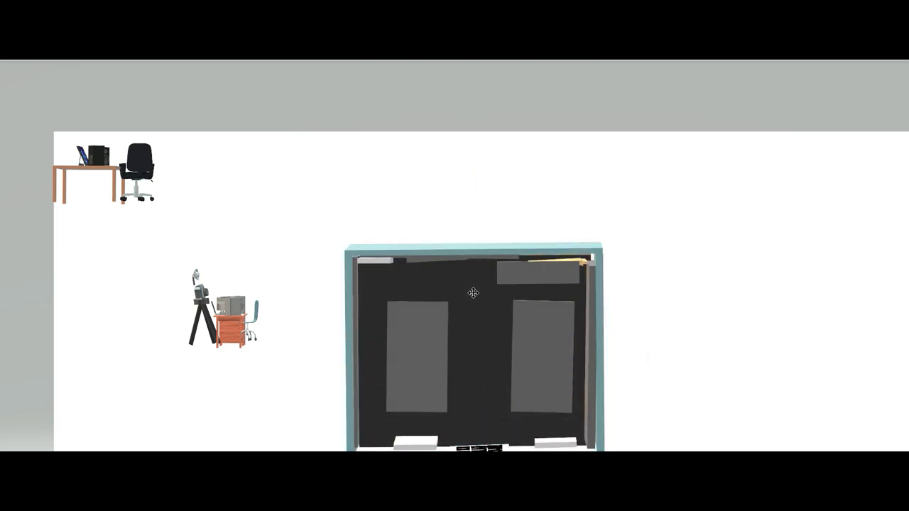
pyautogui.moveTo(617, 349); pyautogui.dragTo(651, 244)
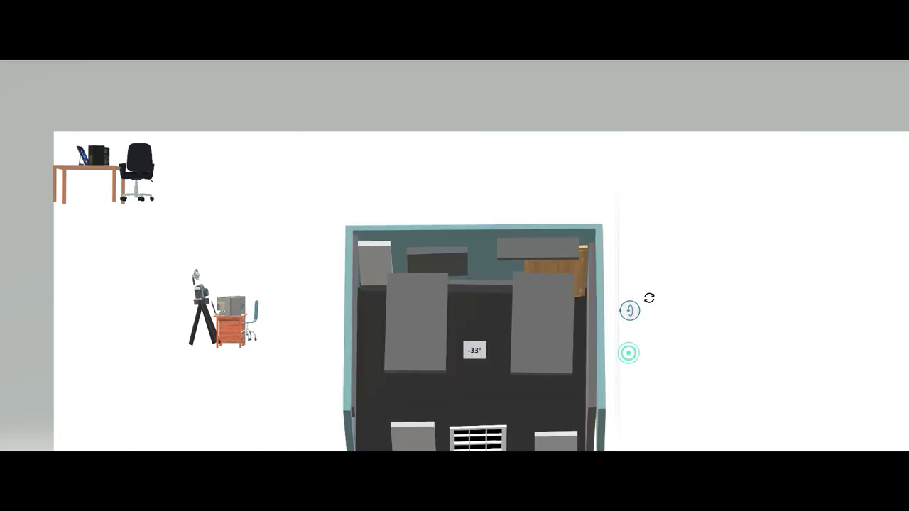
pyautogui.moveTo(461, 373); pyautogui.dragTo(473, 337)
pyautogui.click(217, 267)
# - Place the tripod-and-desk model inside the room and spin the room to inspect its back and interior
pyautogui.moveTo(377, 356); pyautogui.dragTo(377, 356)
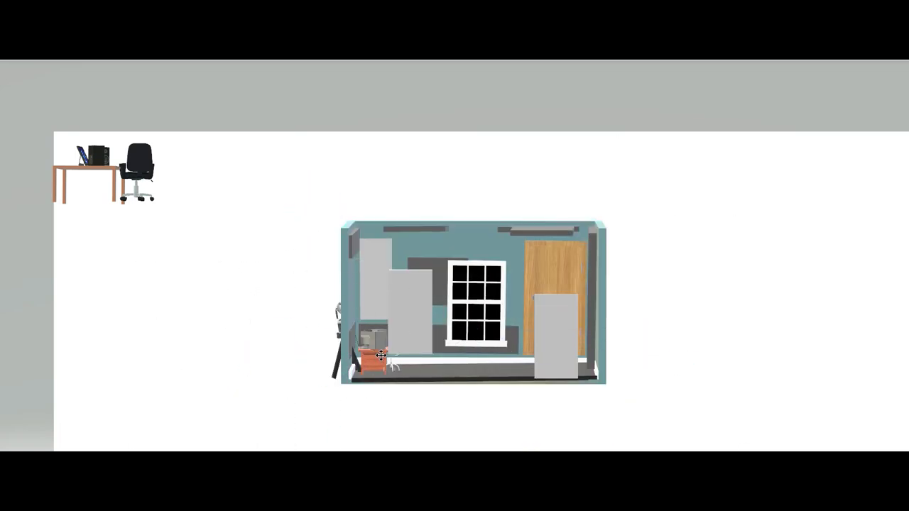
pyautogui.click(469, 370)
pyautogui.moveTo(468, 411); pyautogui.dragTo(329, 408)
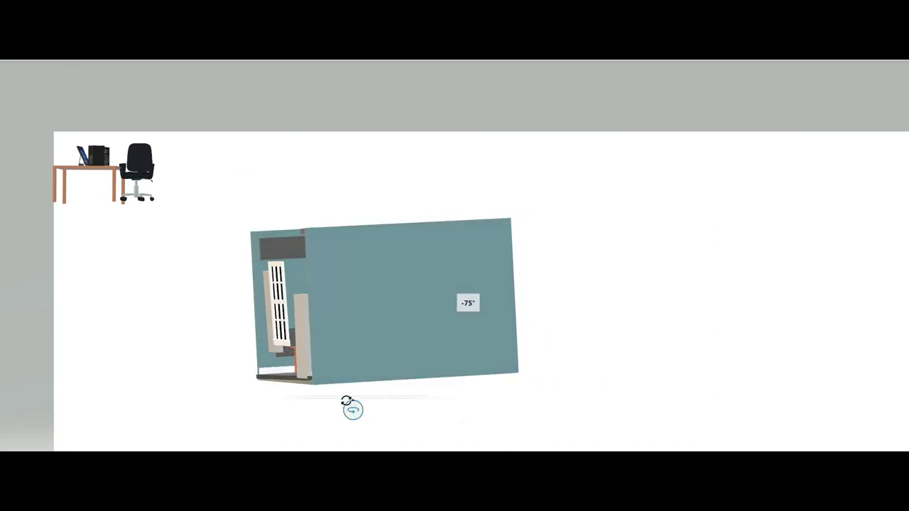
pyautogui.moveTo(511, 299); pyautogui.dragTo(504, 390)
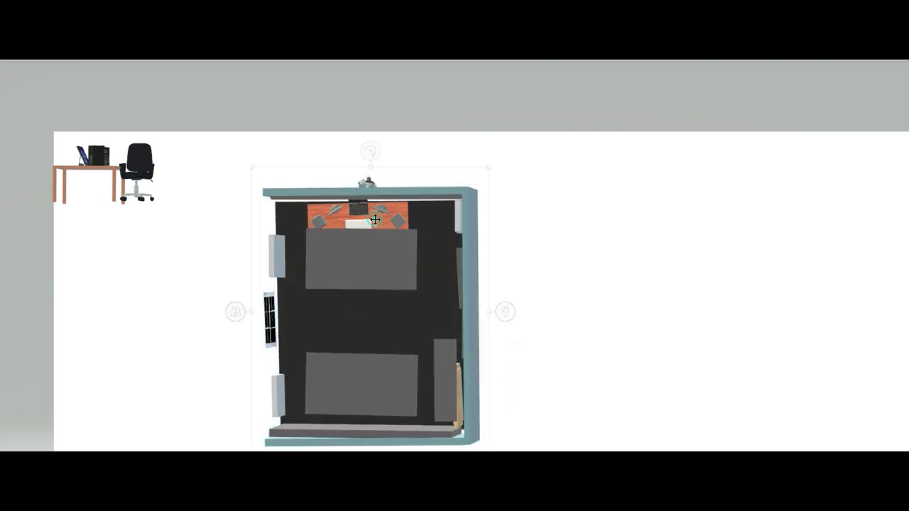
# - Shift the desk slightly right along the top wall, then tilt the room to about -61°
pyautogui.moveTo(364, 218); pyautogui.dragTo(377, 218)
pyautogui.click(377, 218)
pyautogui.click(371, 150)
pyautogui.click(507, 196)
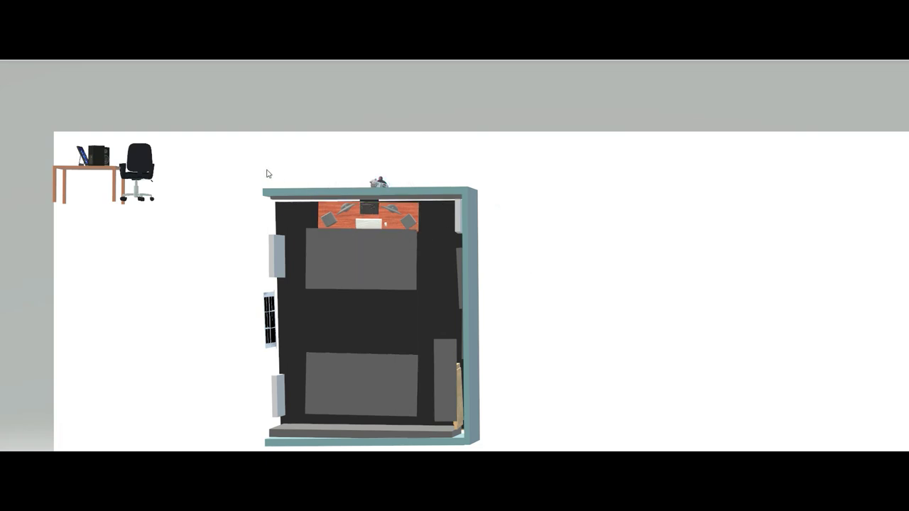
pyautogui.click(545, 355)
pyautogui.moveTo(503, 311); pyautogui.dragTo(505, 177)
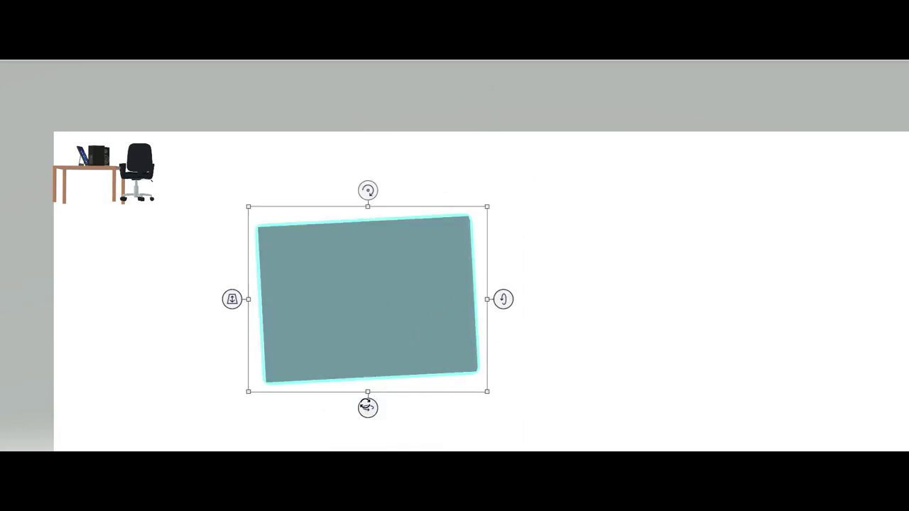
# - Turn the room to a top-front view and move the window out of the room to the right
pyautogui.moveTo(368, 407); pyautogui.dragTo(469, 394)
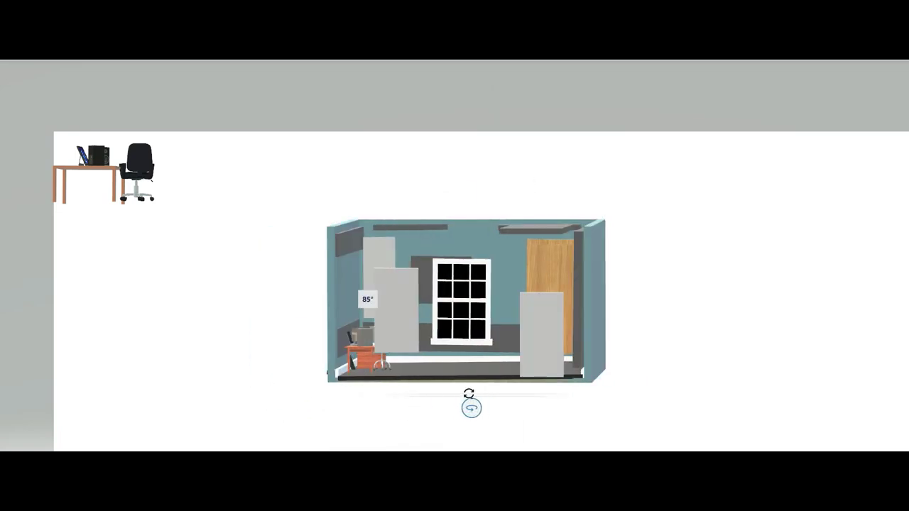
pyautogui.moveTo(631, 299)
pyautogui.mouseDown()
pyautogui.moveTo(651, 248)
pyautogui.moveTo(643, 283)
pyautogui.mouseUp()
pyautogui.click(458, 238)
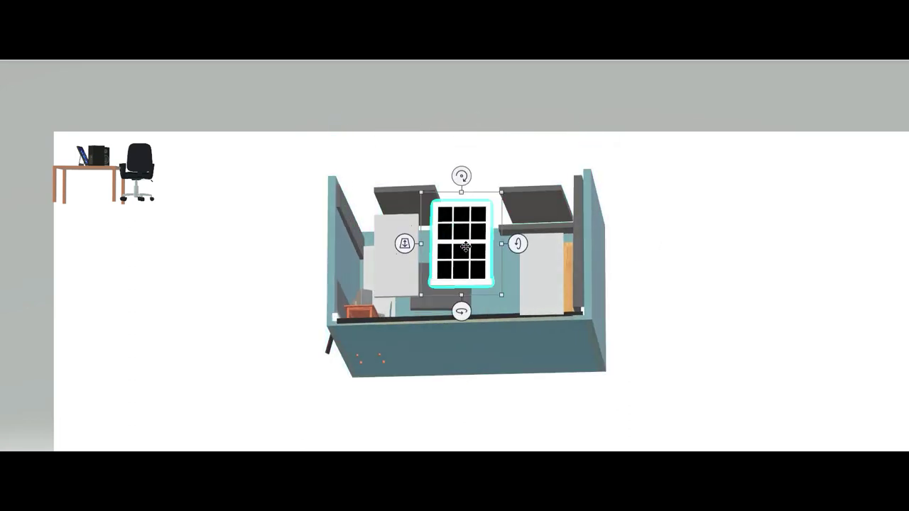
pyautogui.moveTo(457, 238); pyautogui.dragTo(796, 238)
# - Nudge the right-wall panel up and slide the white back-wall panel left
pyautogui.click(543, 279)
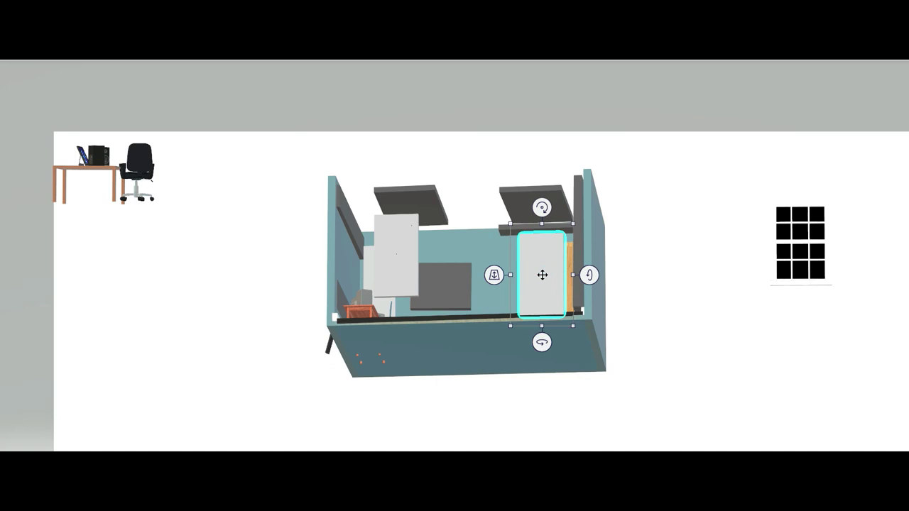
pyautogui.moveTo(542, 285); pyautogui.dragTo(542, 282)
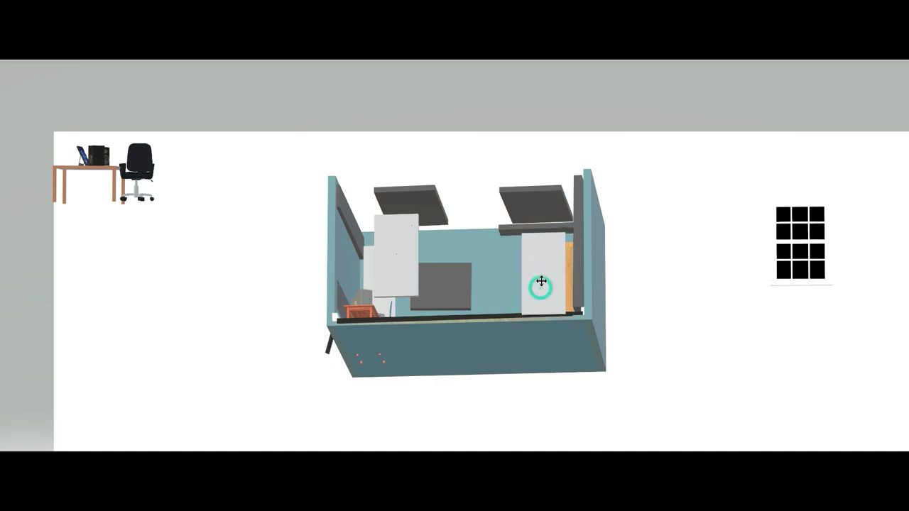
pyautogui.click(396, 260)
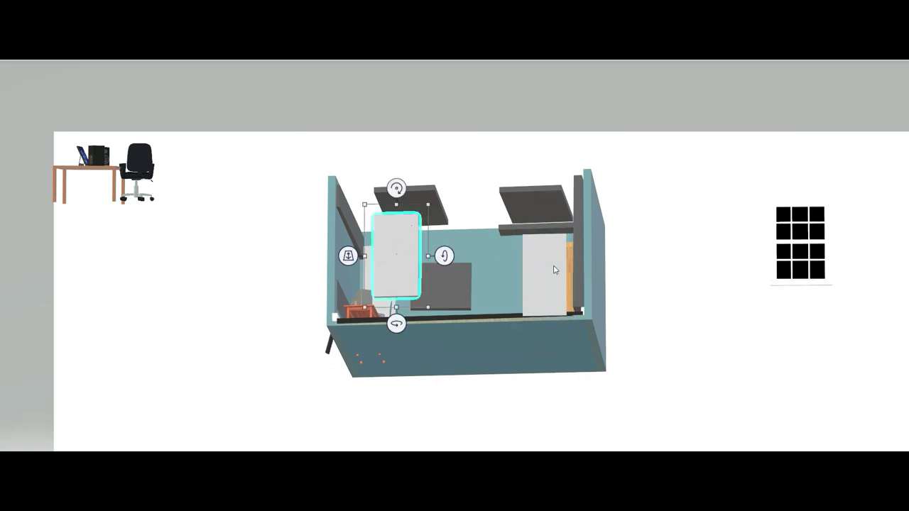
pyautogui.moveTo(390, 241); pyautogui.dragTo(374, 239)
# - Tilt the room to view it from above, then undo that tilt
pyautogui.click(449, 300)
pyautogui.moveTo(631, 272)
pyautogui.mouseDown()
pyautogui.moveTo(630, 332)
pyautogui.moveTo(641, 332)
pyautogui.mouseUp()
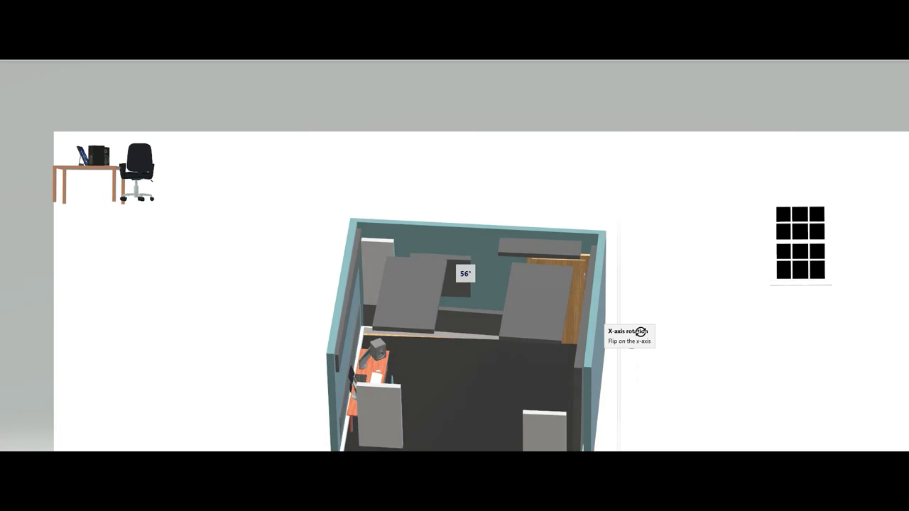
pyautogui.hotkey('ctrl', 'z')
# - Re-angle the room to a front-on view and swing it around its vertical axis
pyautogui.moveTo(492, 271); pyautogui.dragTo(549, 334)
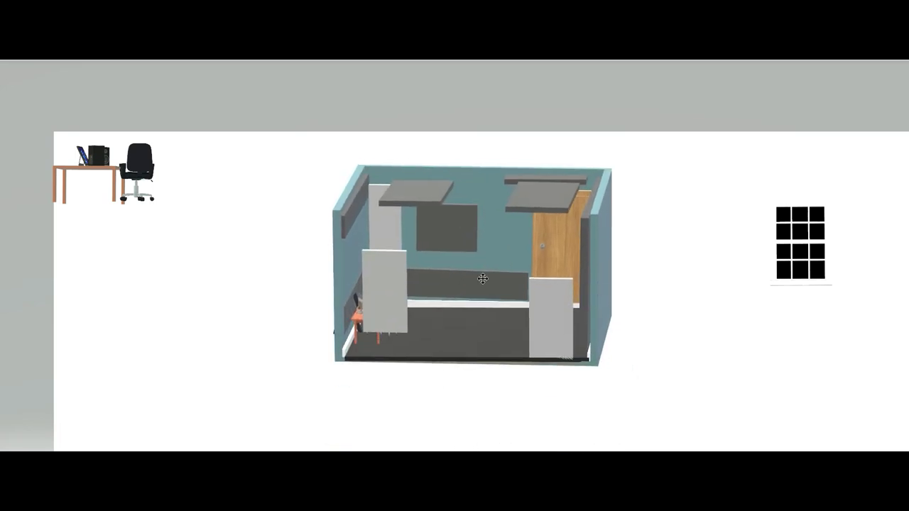
pyautogui.moveTo(634, 271); pyautogui.dragTo(634, 254)
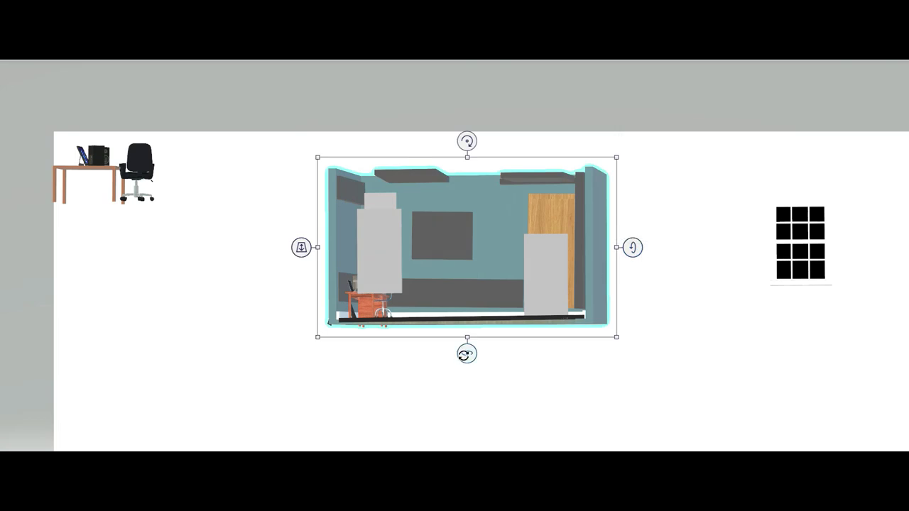
pyautogui.moveTo(466, 355); pyautogui.dragTo(466, 353)
pyautogui.click(499, 379)
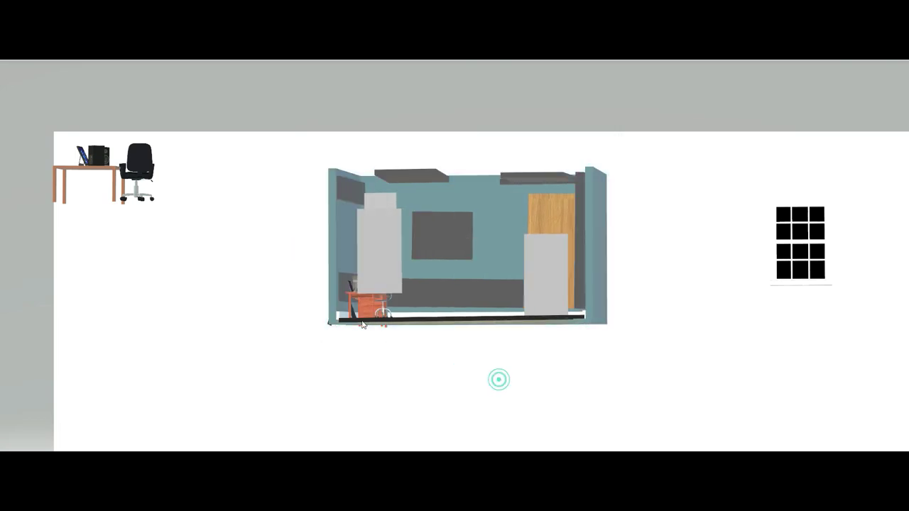
# - Move the tripod-and-desk model out left, set the desk and chair beside the room turned ~20°, and re-tilt the room
pyautogui.moveTo(363, 304); pyautogui.dragTo(128, 279)
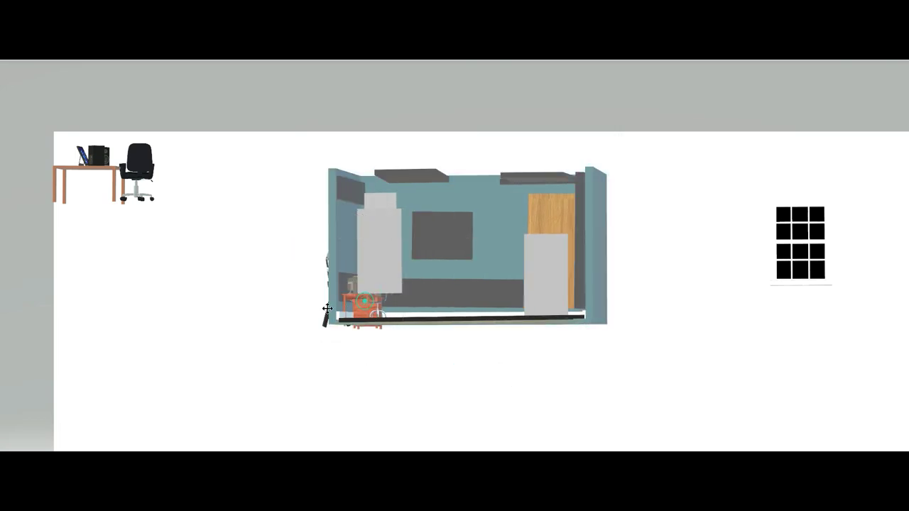
pyautogui.click(95, 175)
pyautogui.moveTo(94, 175); pyautogui.dragTo(226, 237)
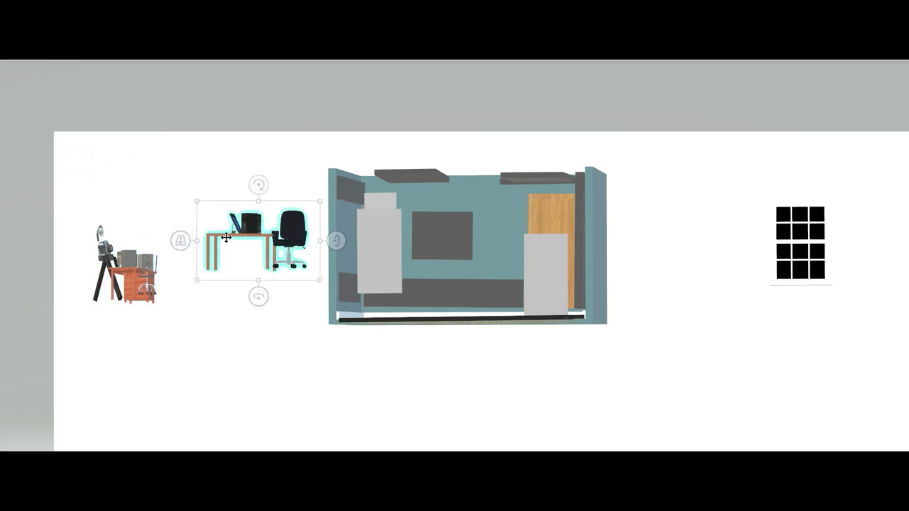
pyautogui.moveTo(258, 297); pyautogui.dragTo(315, 298)
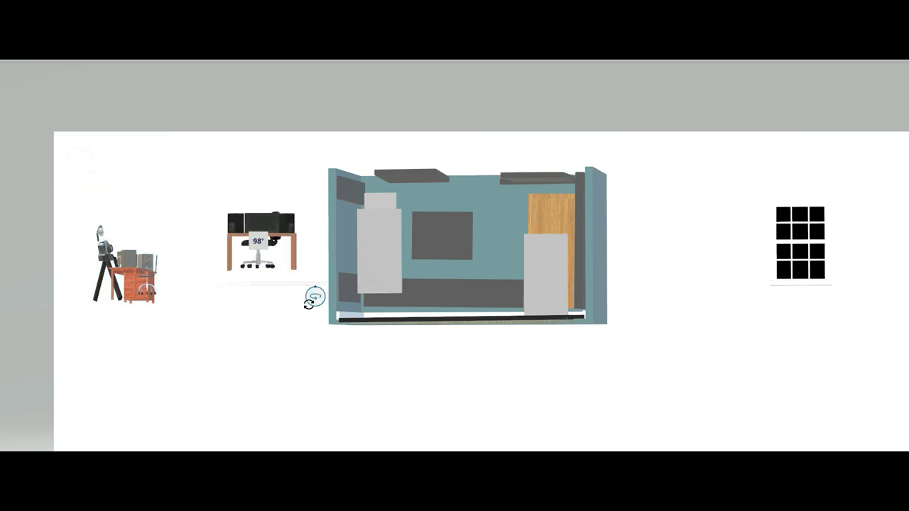
pyautogui.moveTo(630, 282); pyautogui.dragTo(632, 229)
pyautogui.moveTo(468, 348)
pyautogui.mouseDown()
pyautogui.moveTo(400, 371)
pyautogui.moveTo(576, 368)
pyautogui.moveTo(403, 350)
pyautogui.moveTo(534, 347)
pyautogui.moveTo(388, 349)
pyautogui.moveTo(576, 348)
pyautogui.moveTo(560, 365)
pyautogui.moveTo(430, 374)
pyautogui.moveTo(455, 373)
pyautogui.mouseUp()
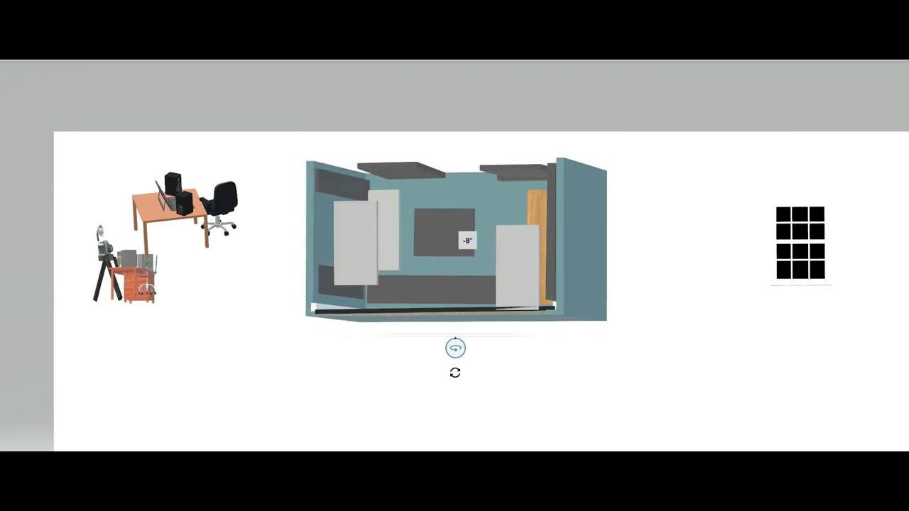